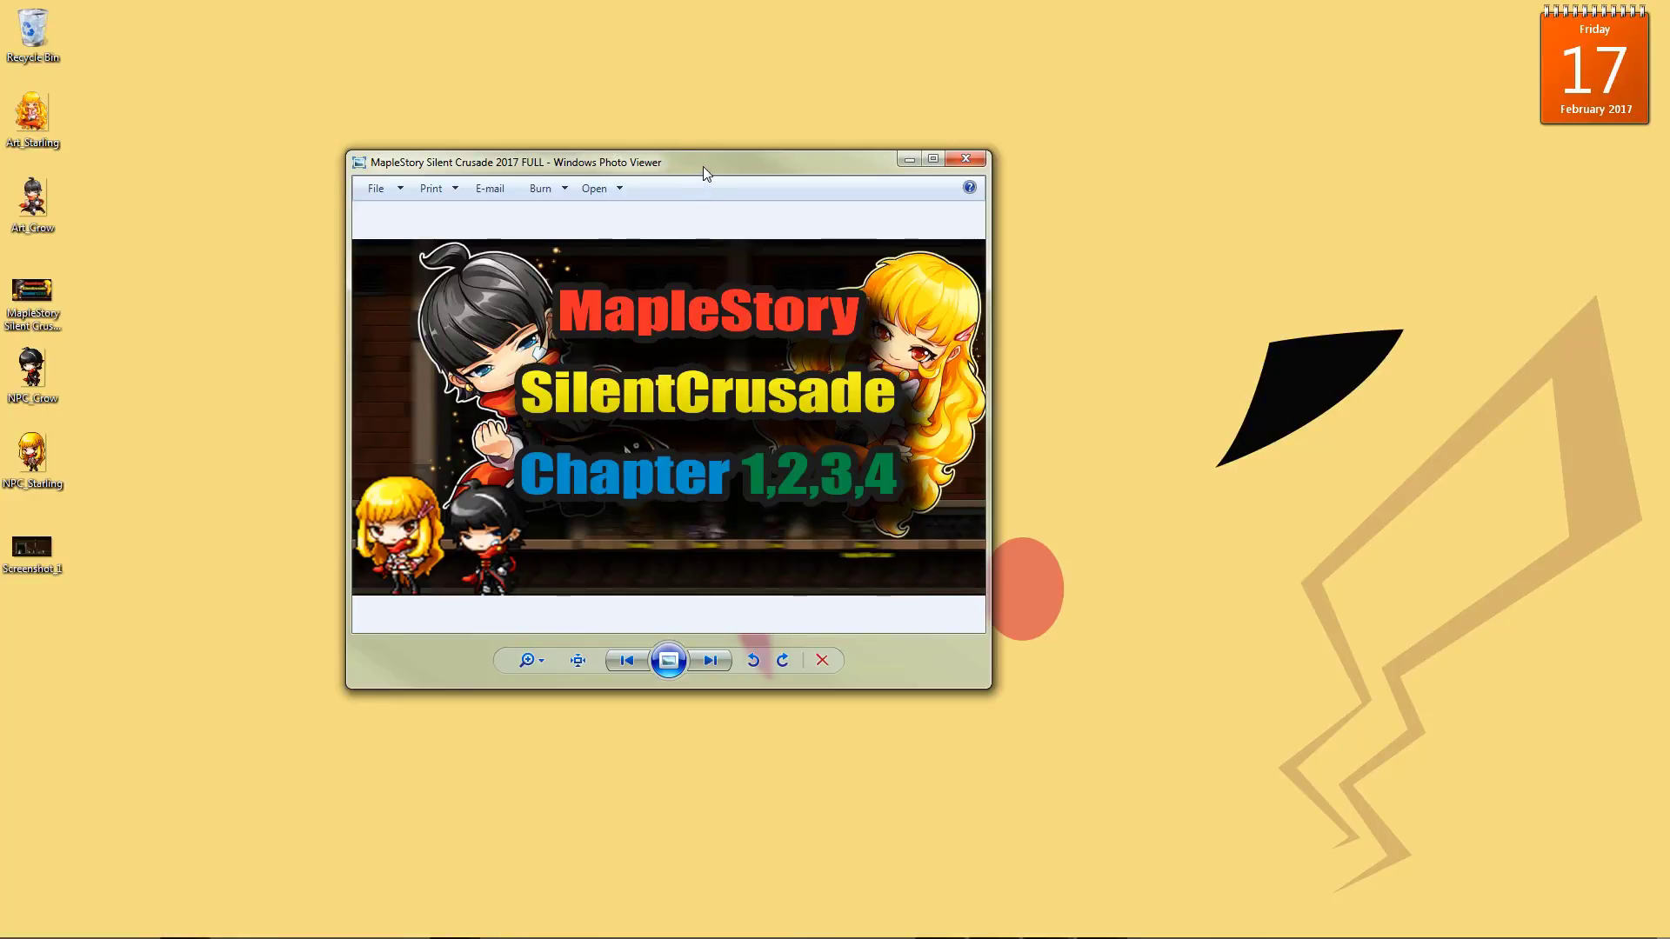
drag(703, 165, 569, 178)
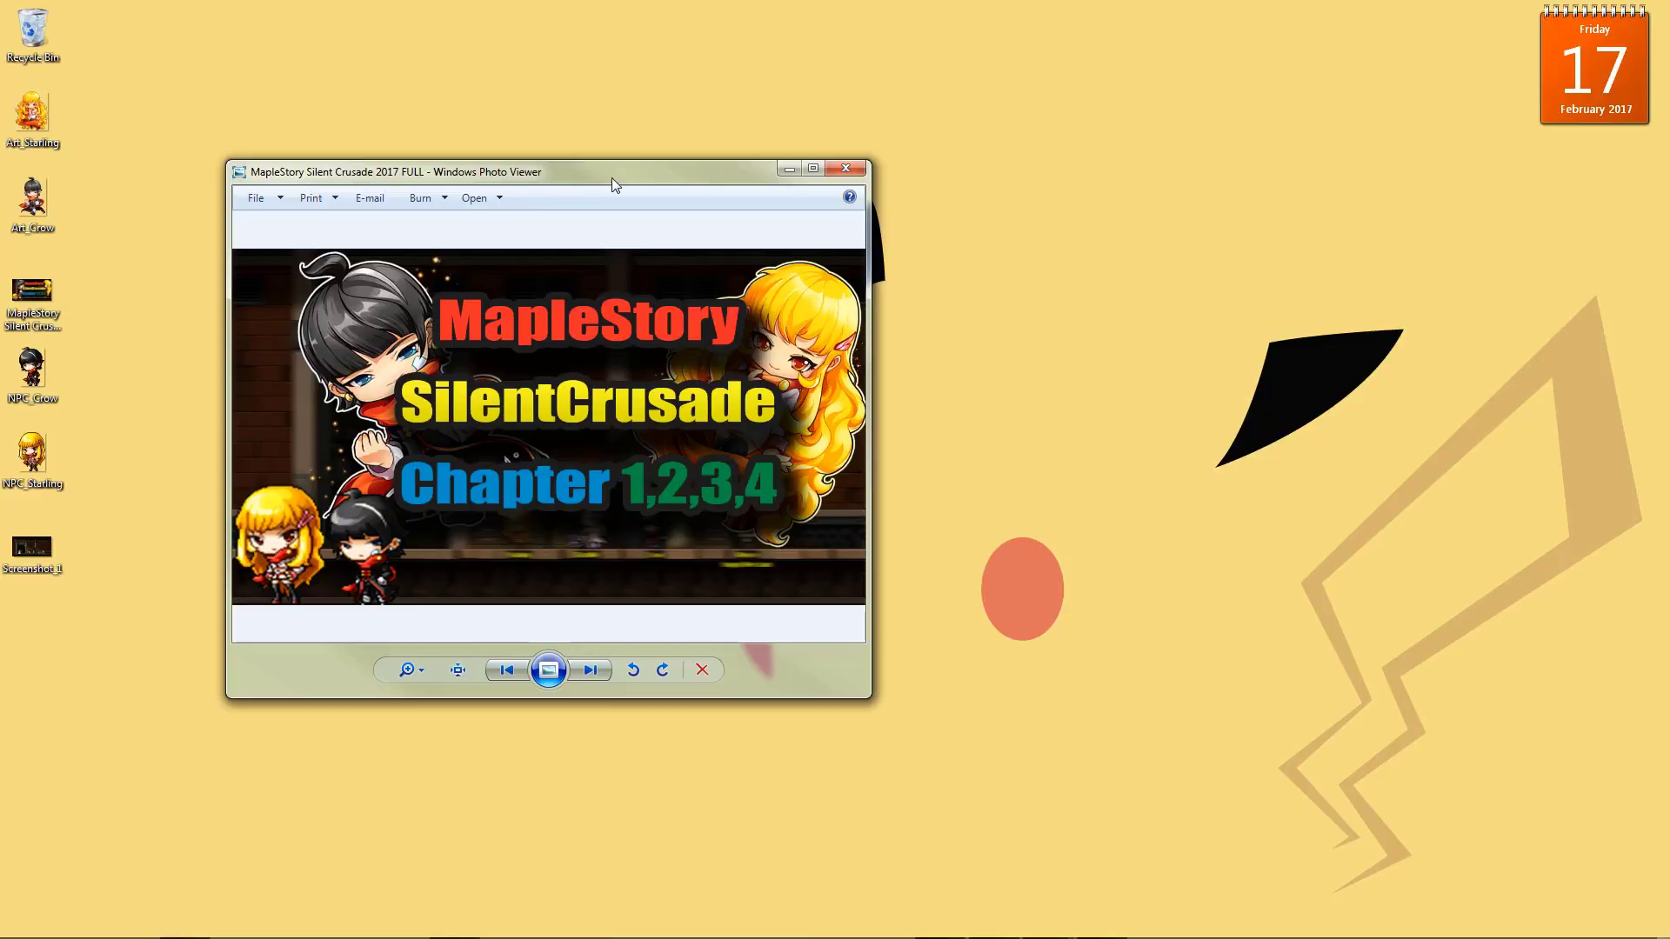
drag(619, 179, 0, 244)
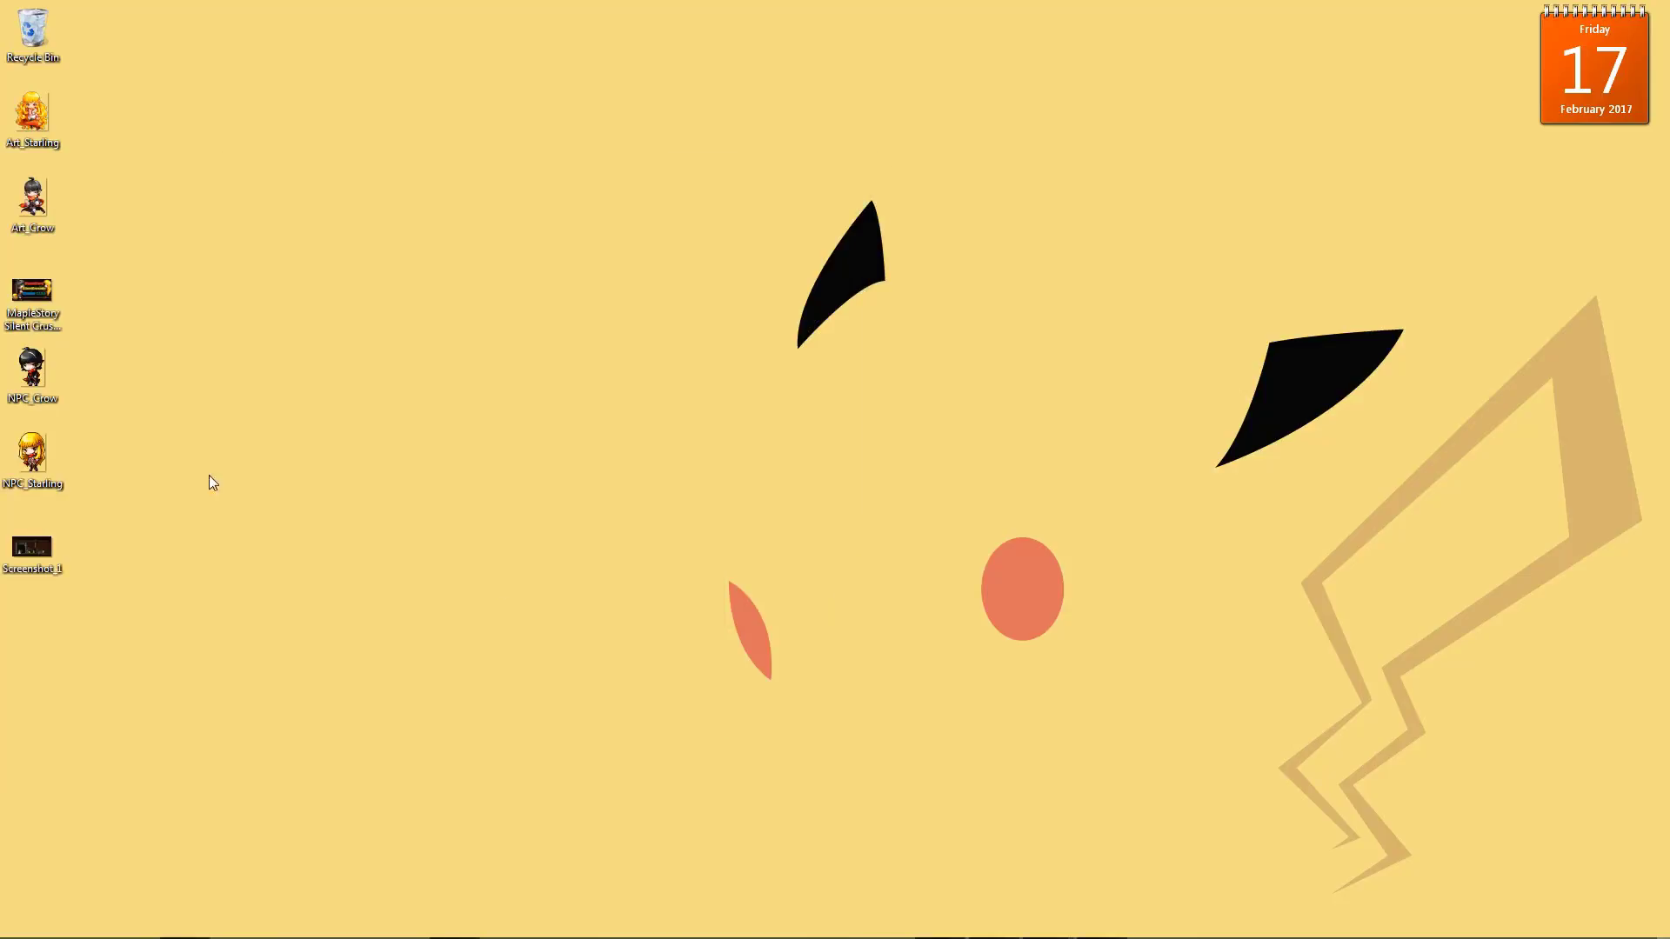
- Switch to Photoshop and create a new 1280 by 720 pixel document at 72 pixels/inch with a white background
click(994, 922)
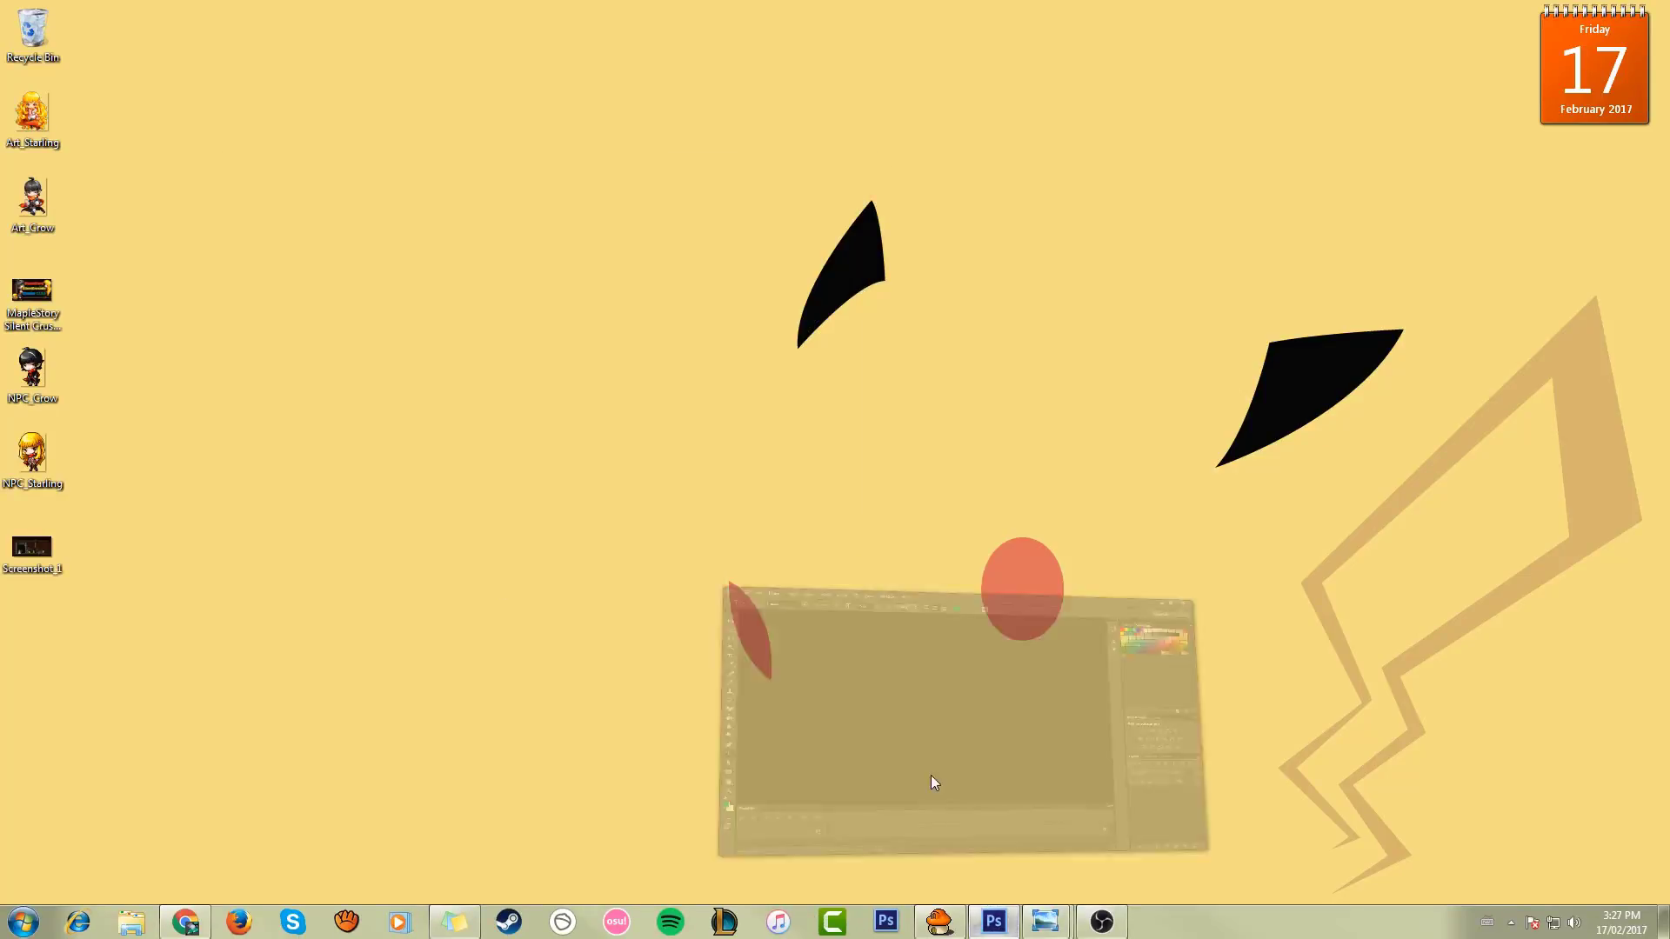
click(366, 102)
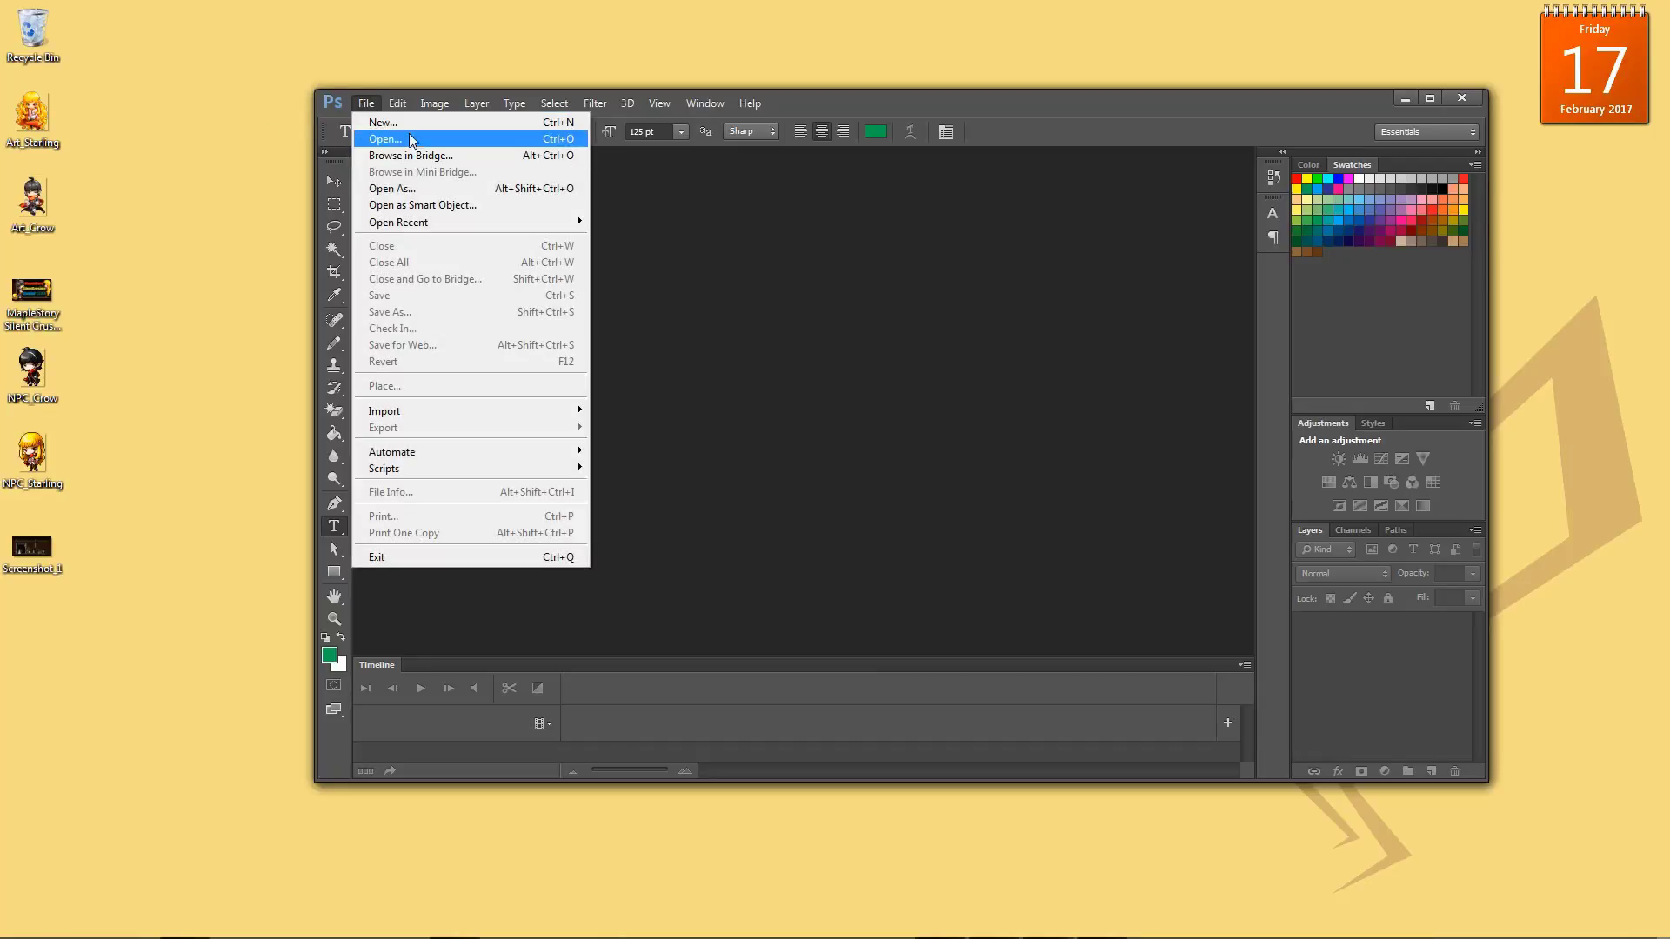
click(400, 121)
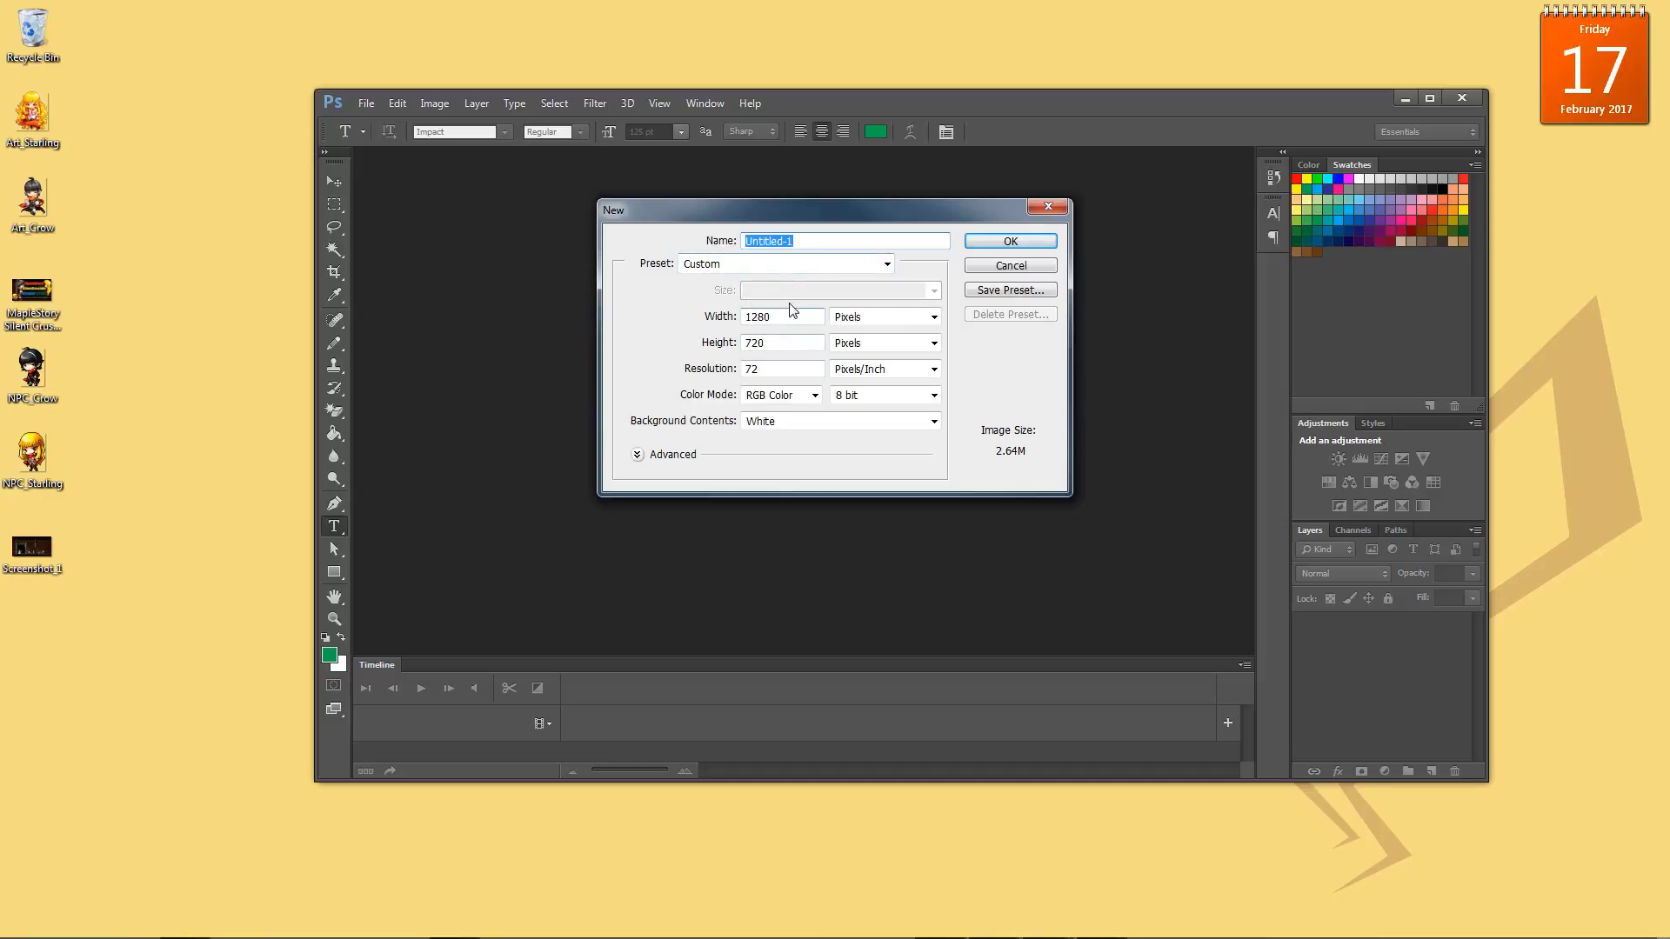
click(1013, 243)
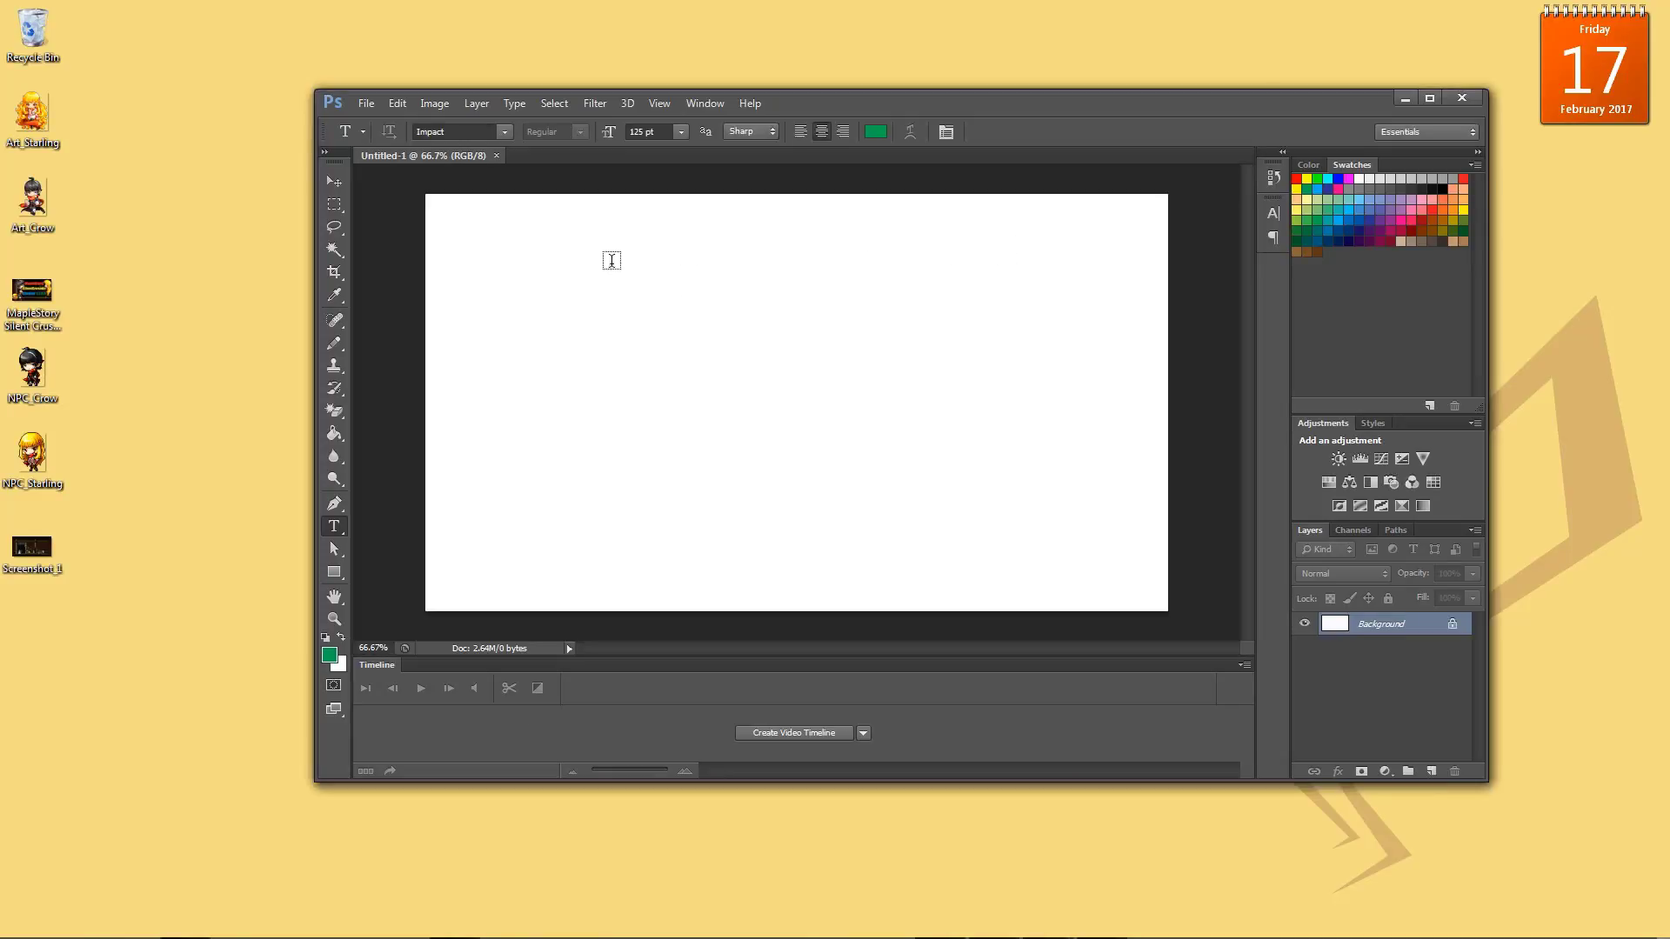
- Place the Screenshot_1 image from the desktop into the document and scale it to fill the whole canvas
drag(32, 548, 673, 263)
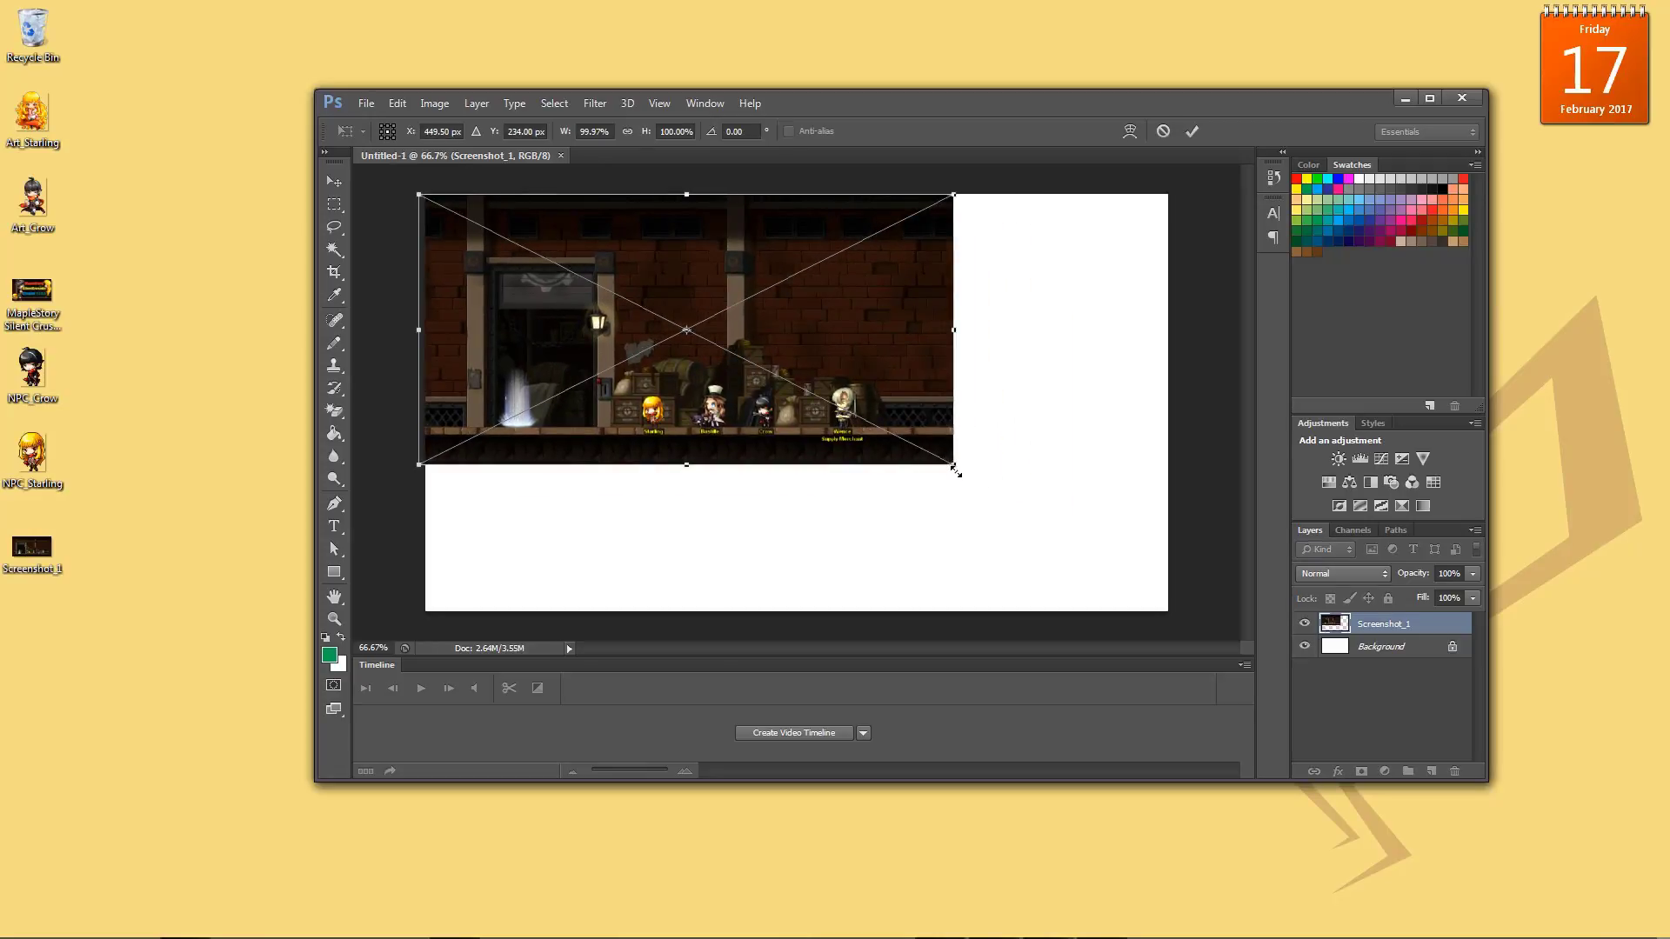
drag(956, 471, 1168, 611)
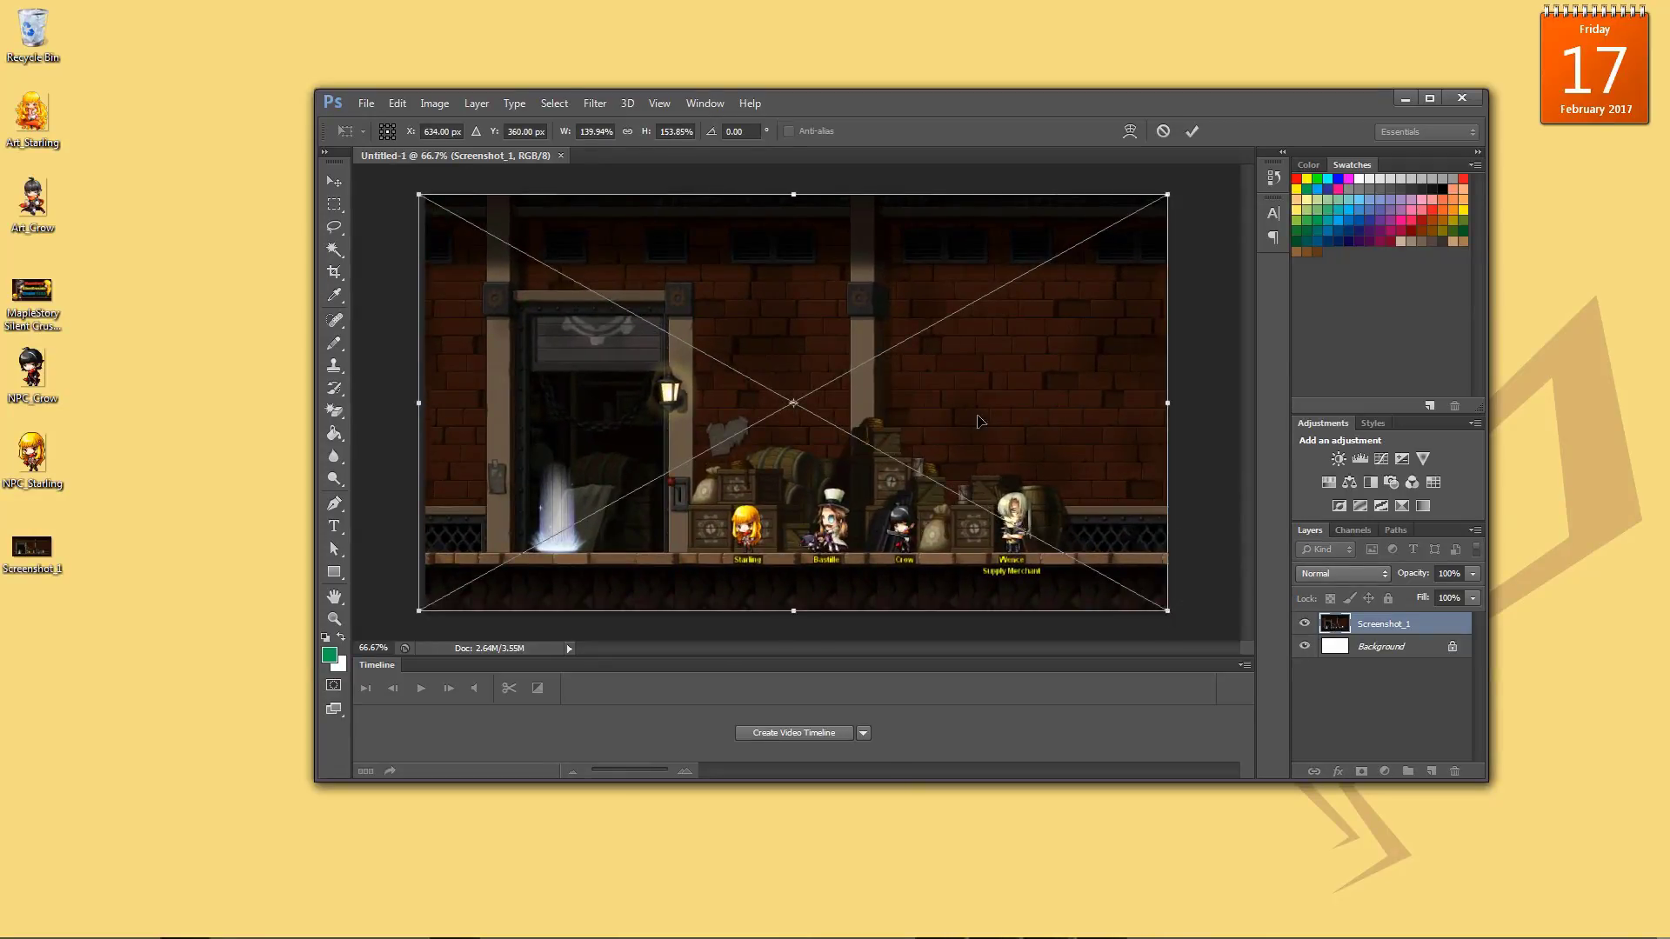
right_click(982, 415)
click(1070, 436)
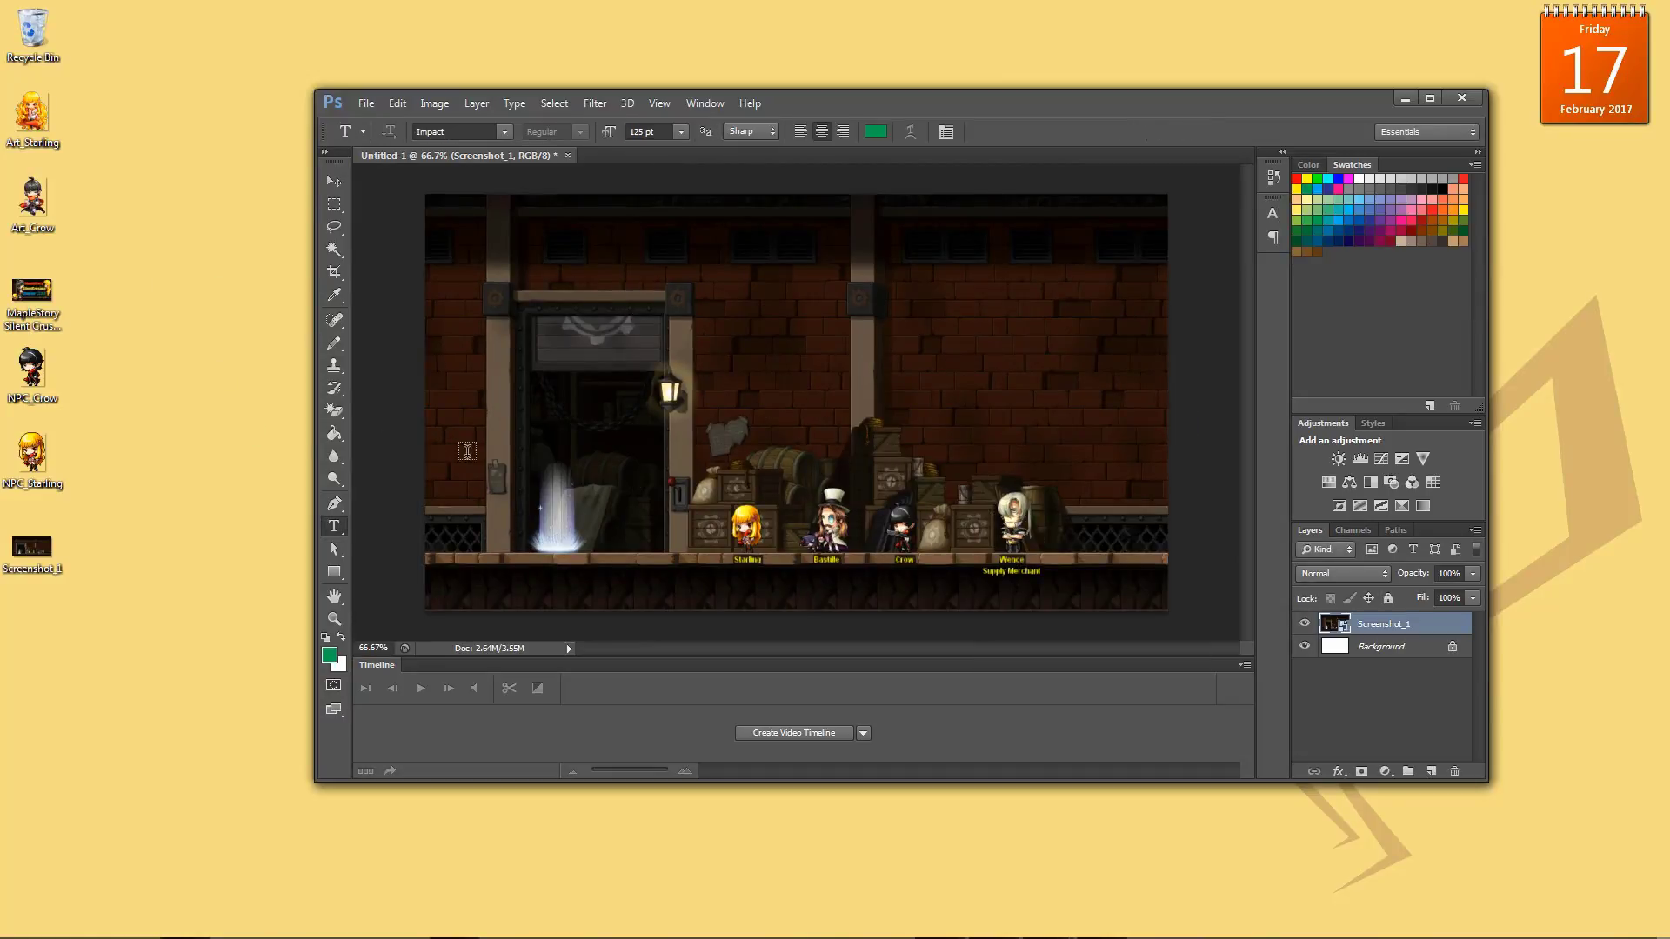
- Apply a Motion Blur to the Screenshot_1 layer with an angle of 0° and a distance of 27 pixels
click(595, 103)
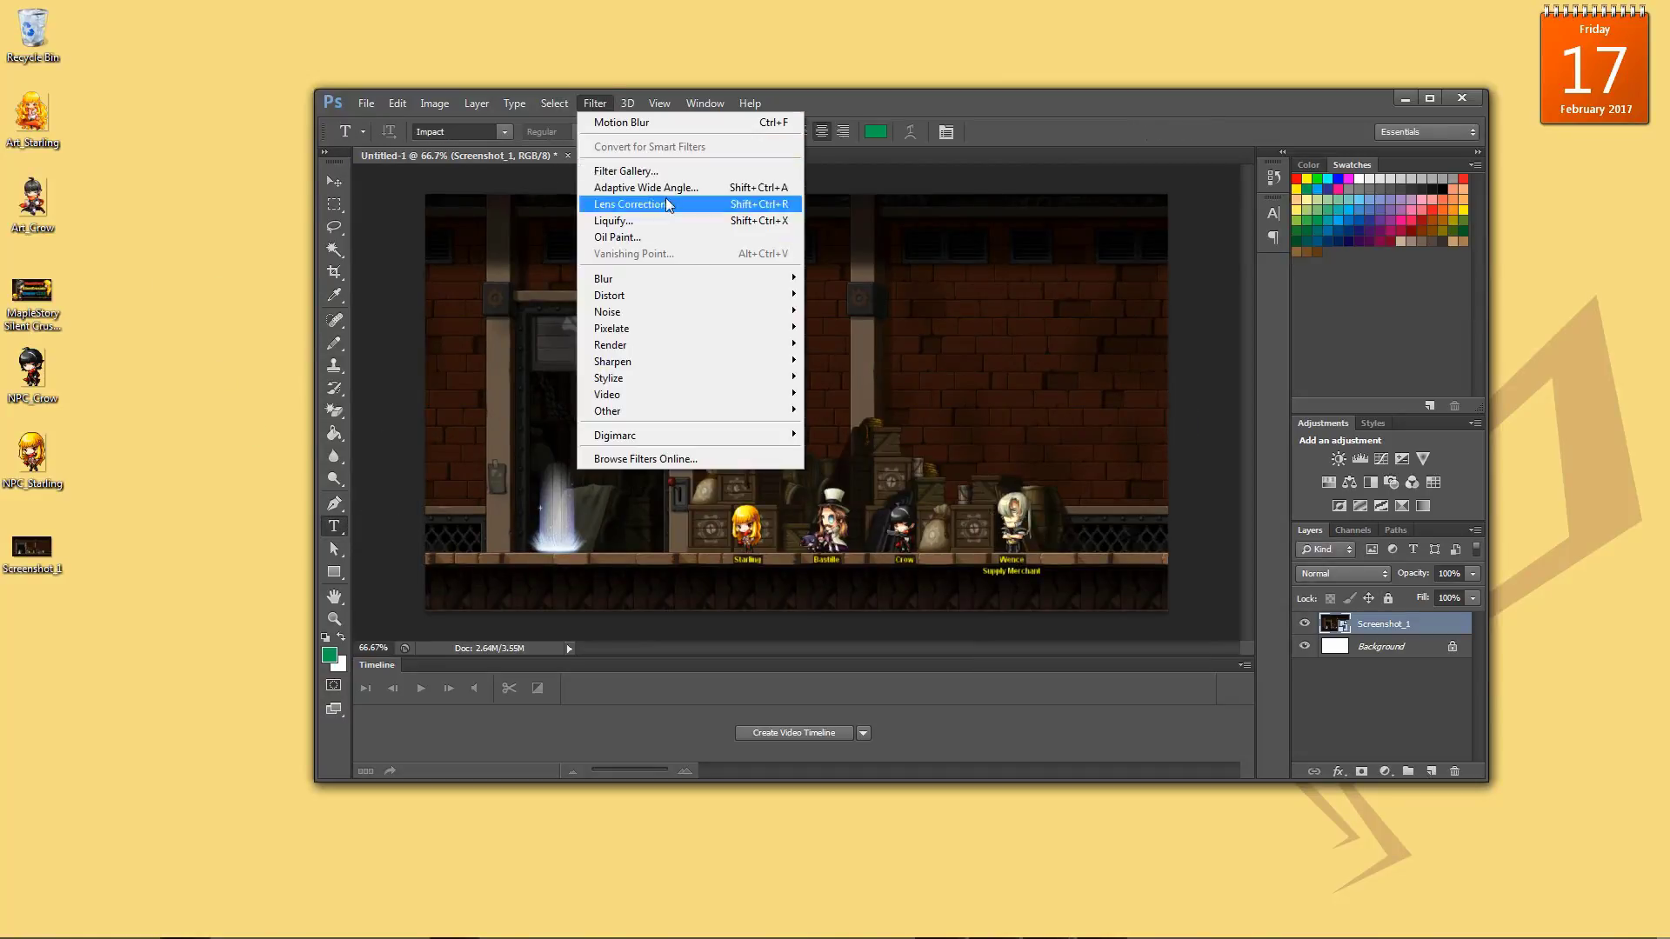
mouse_move(677, 278)
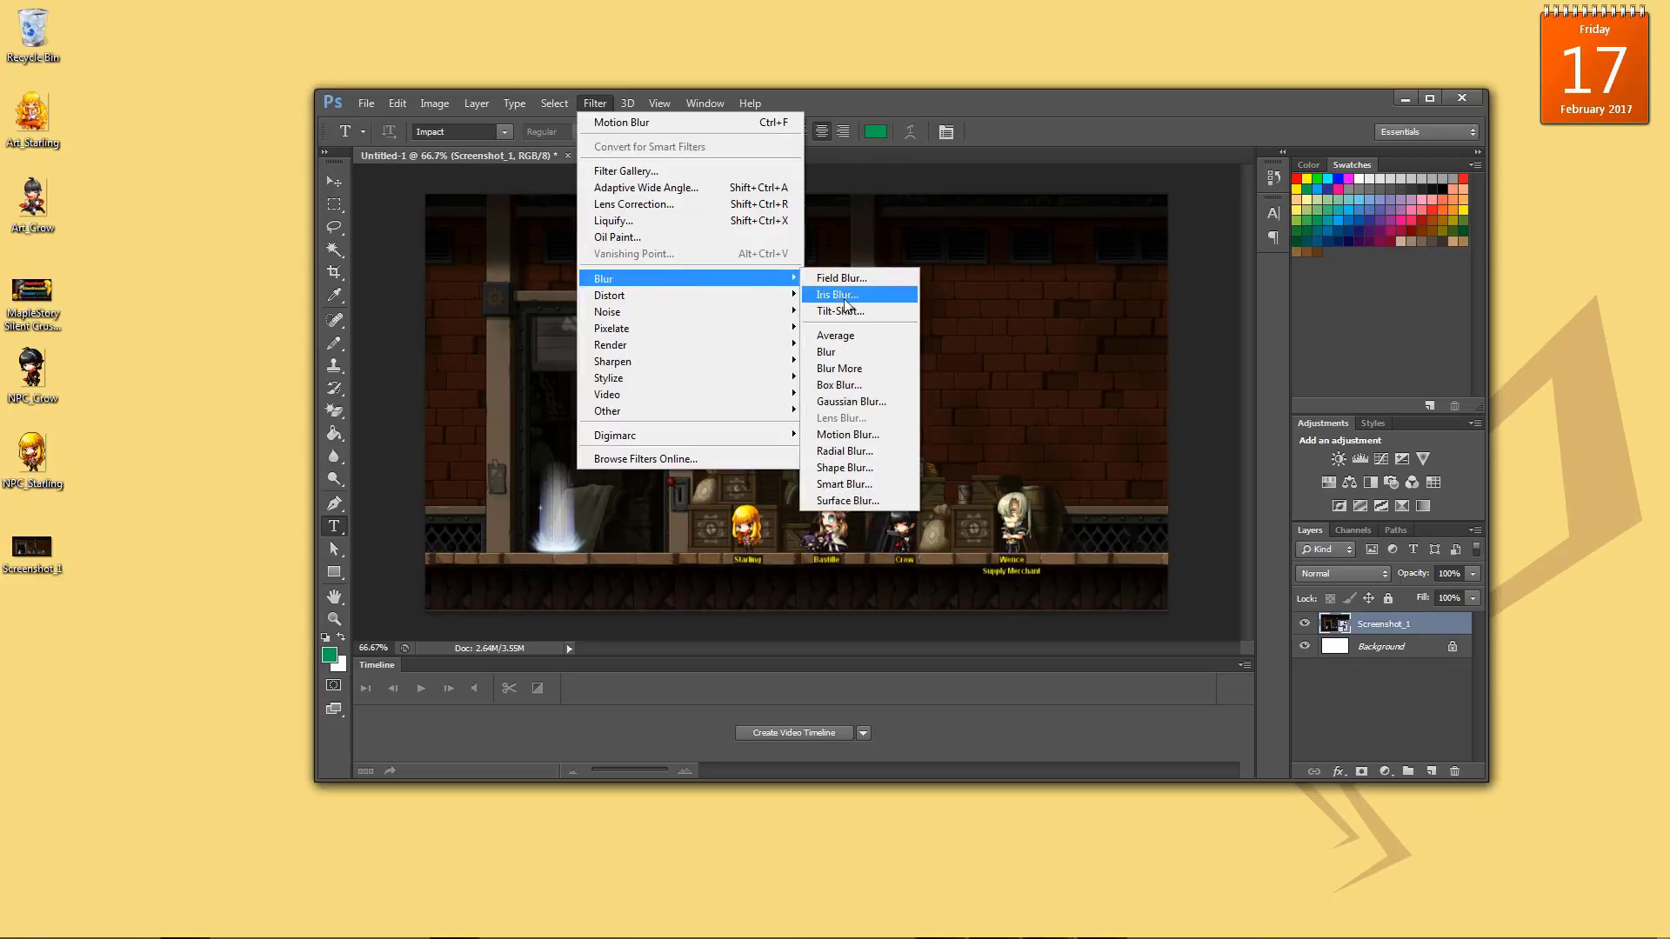
click(848, 434)
mouse_move(1118, 551)
mouse_down()
mouse_move(1174, 552)
mouse_move(1111, 552)
mouse_up()
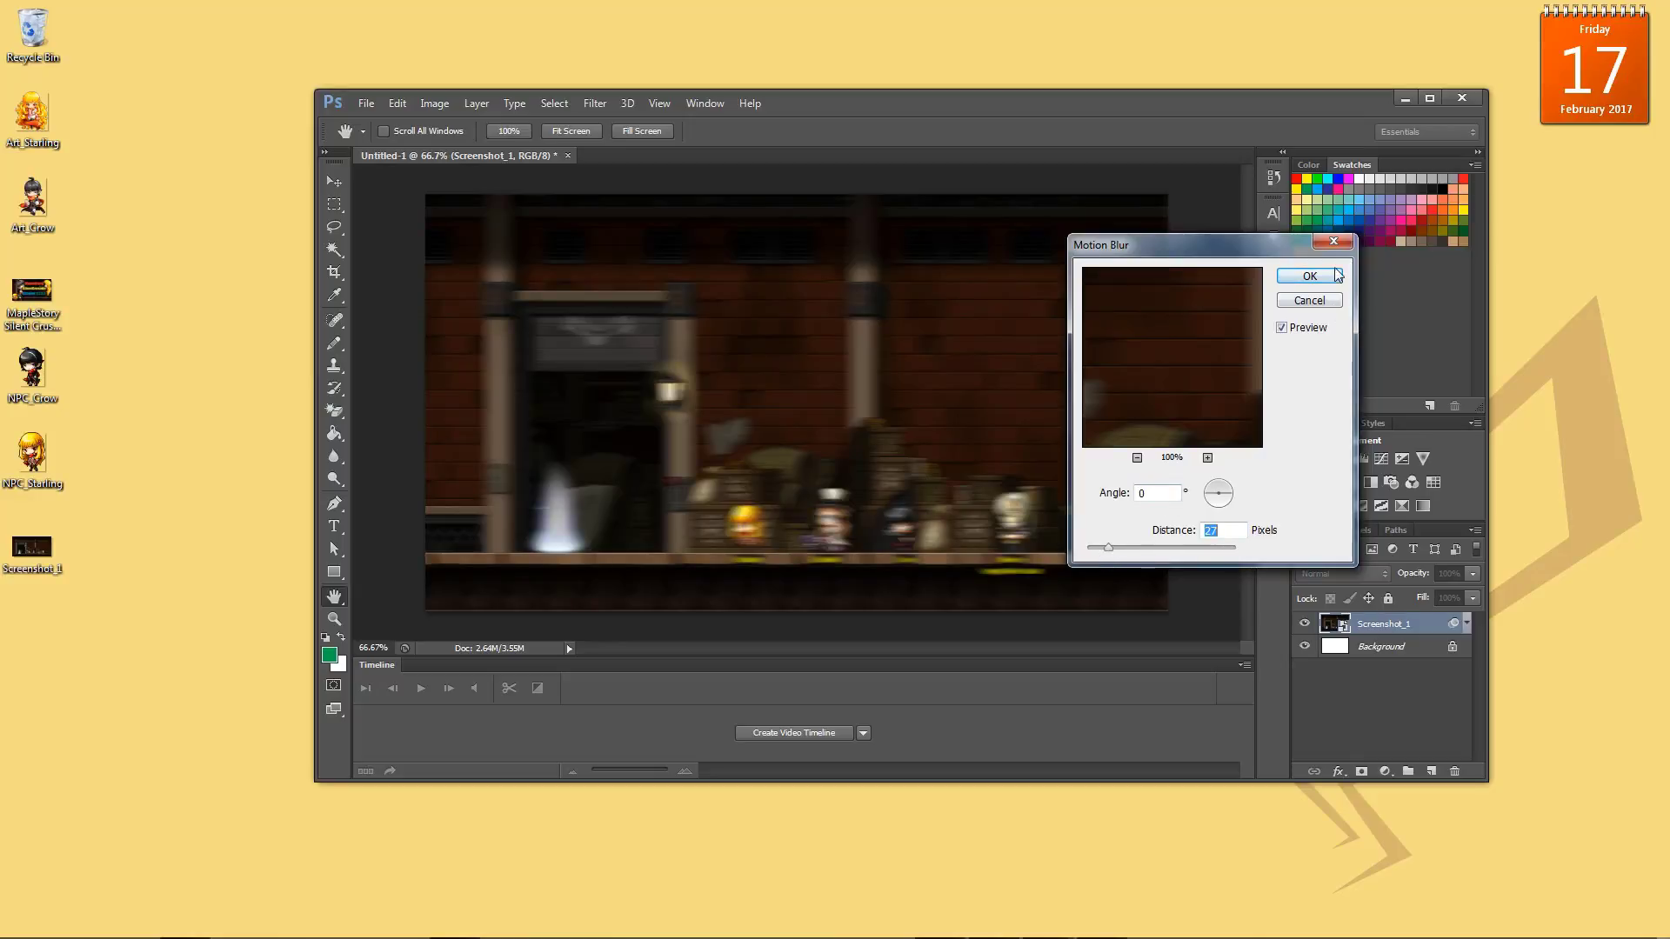
click(1309, 277)
- Add the text "MapleStory" in red 125 pt Impact near the upper-left part of the canvas
key(t)
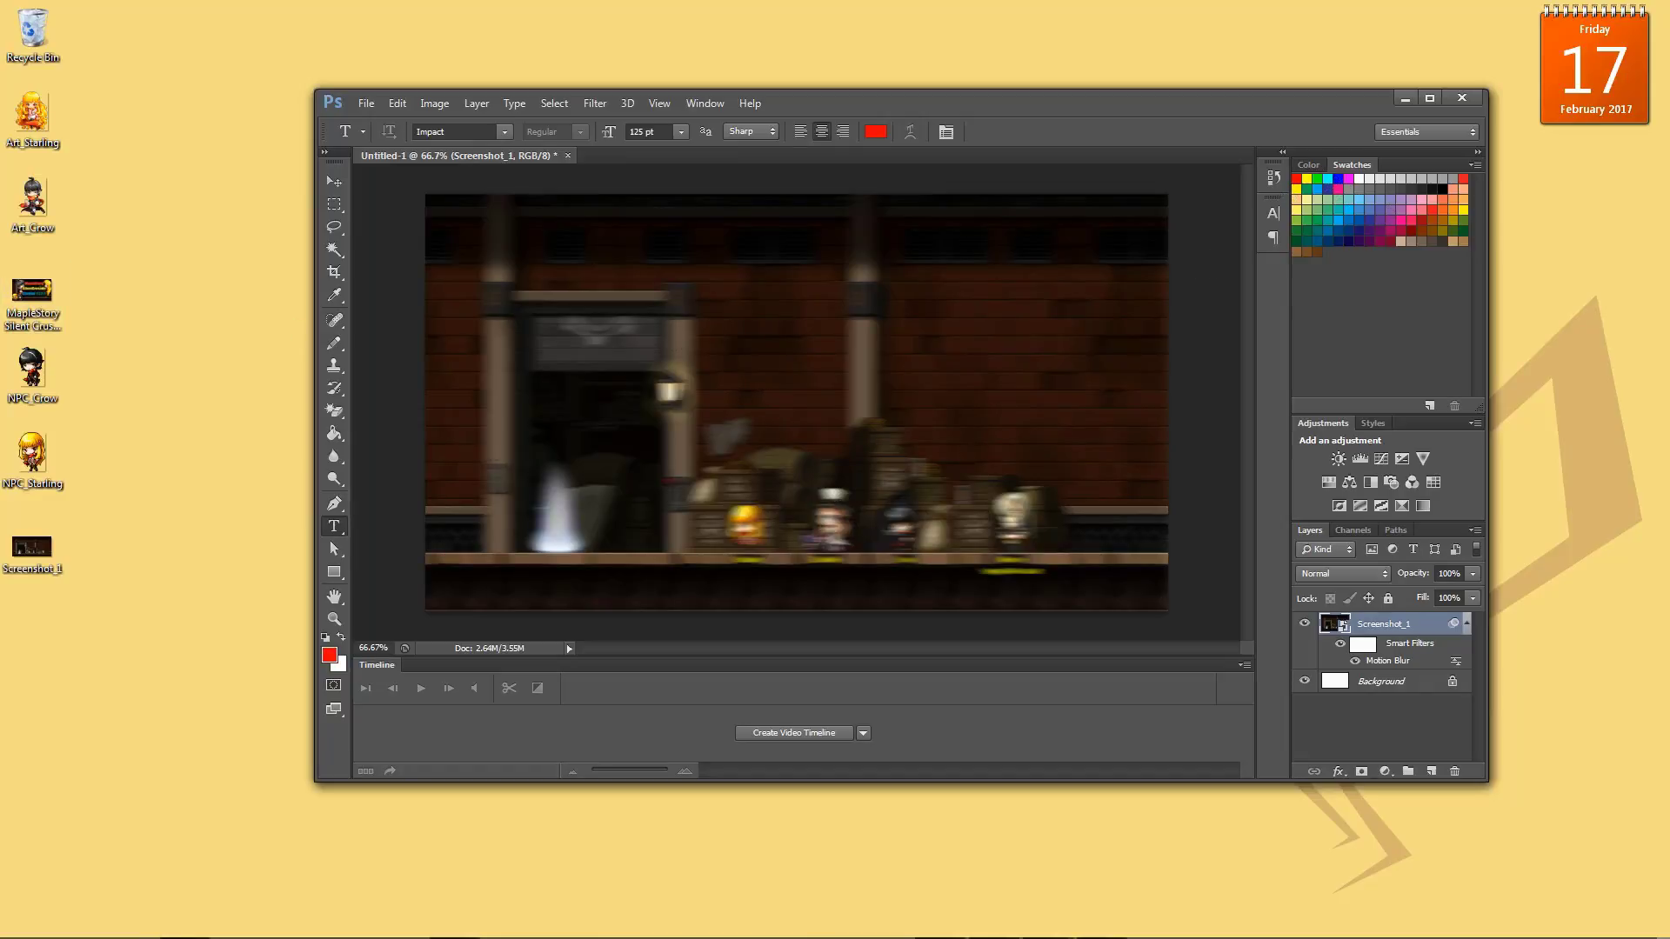
drag(363, 164, 0, 222)
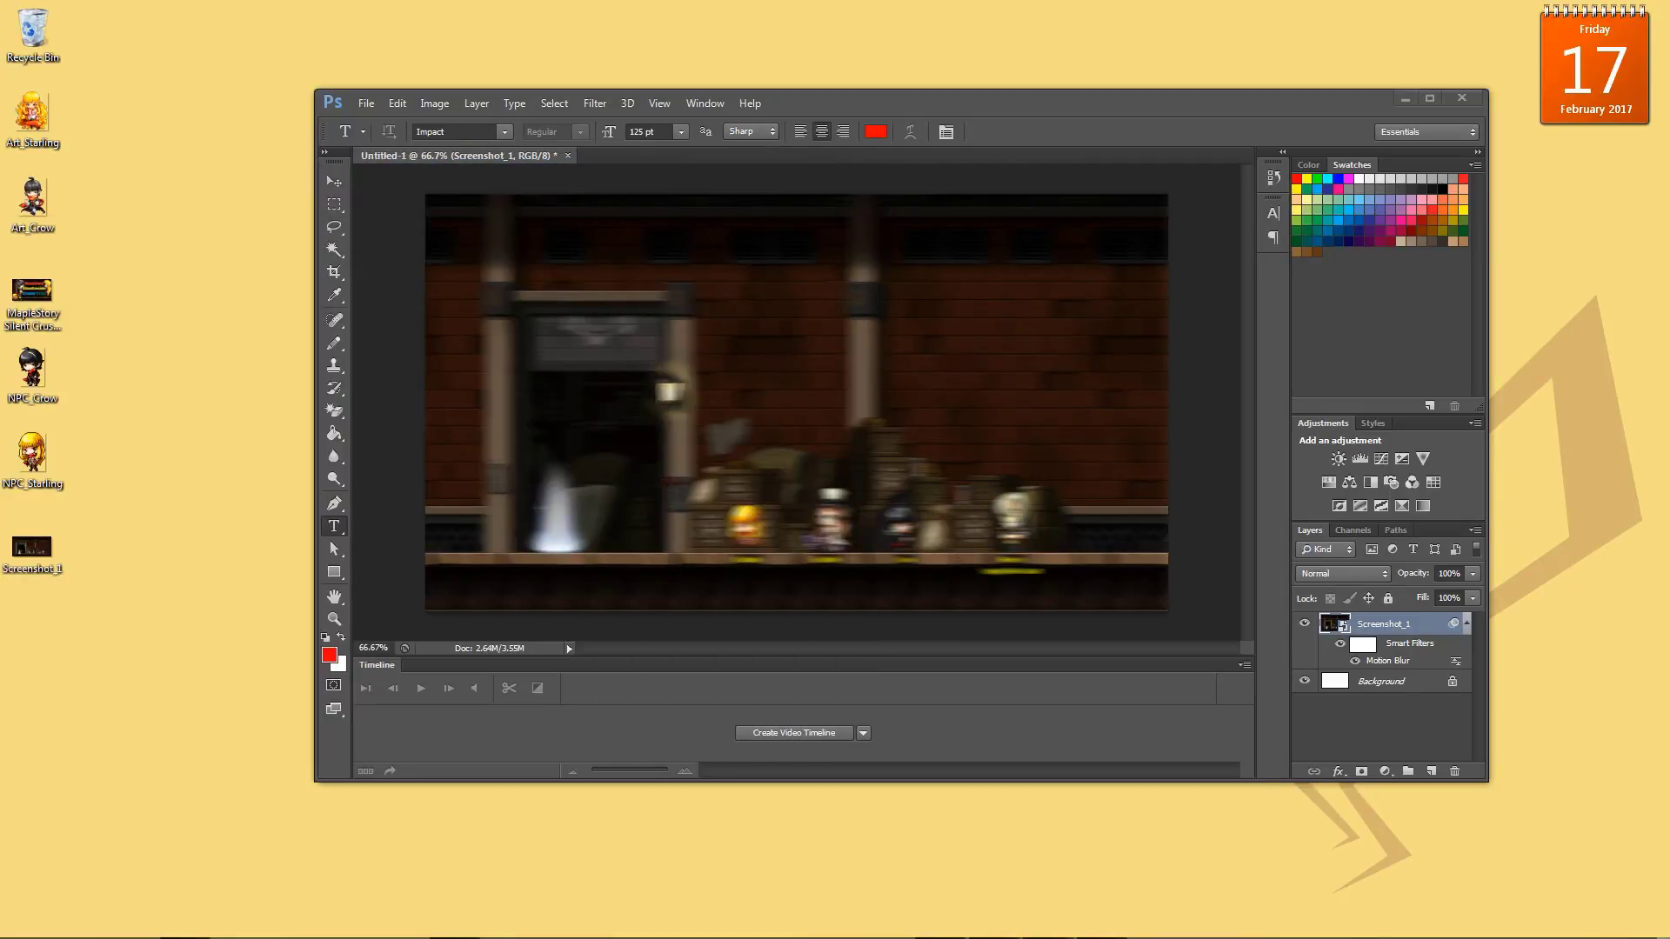
click(336, 528)
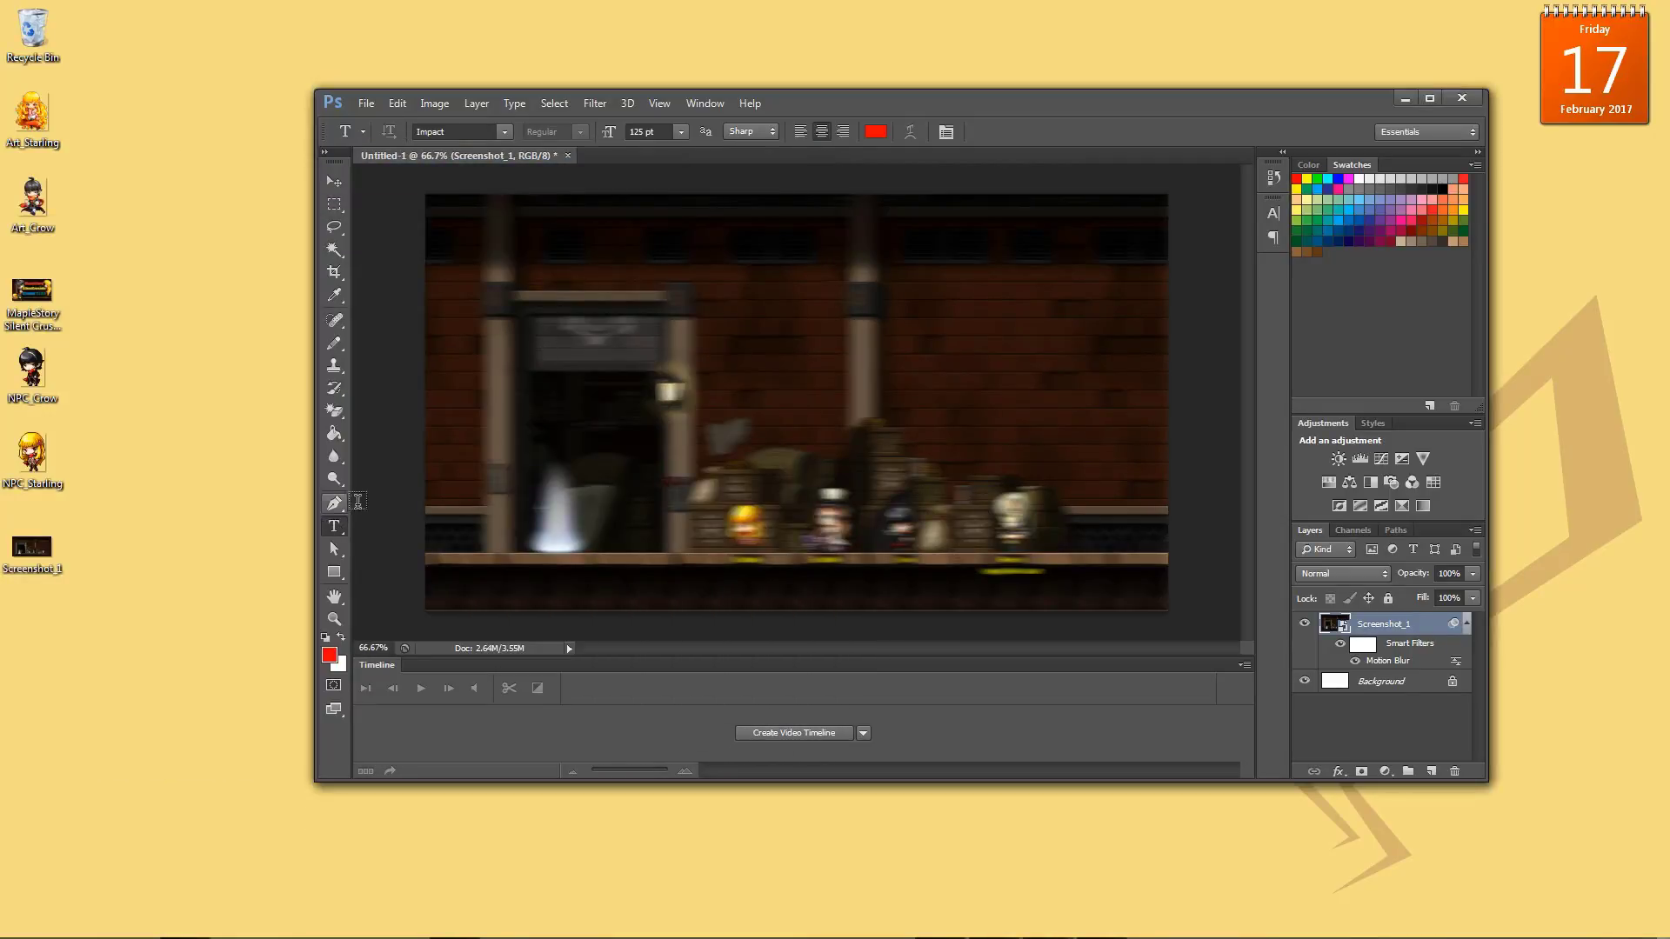
click(597, 294)
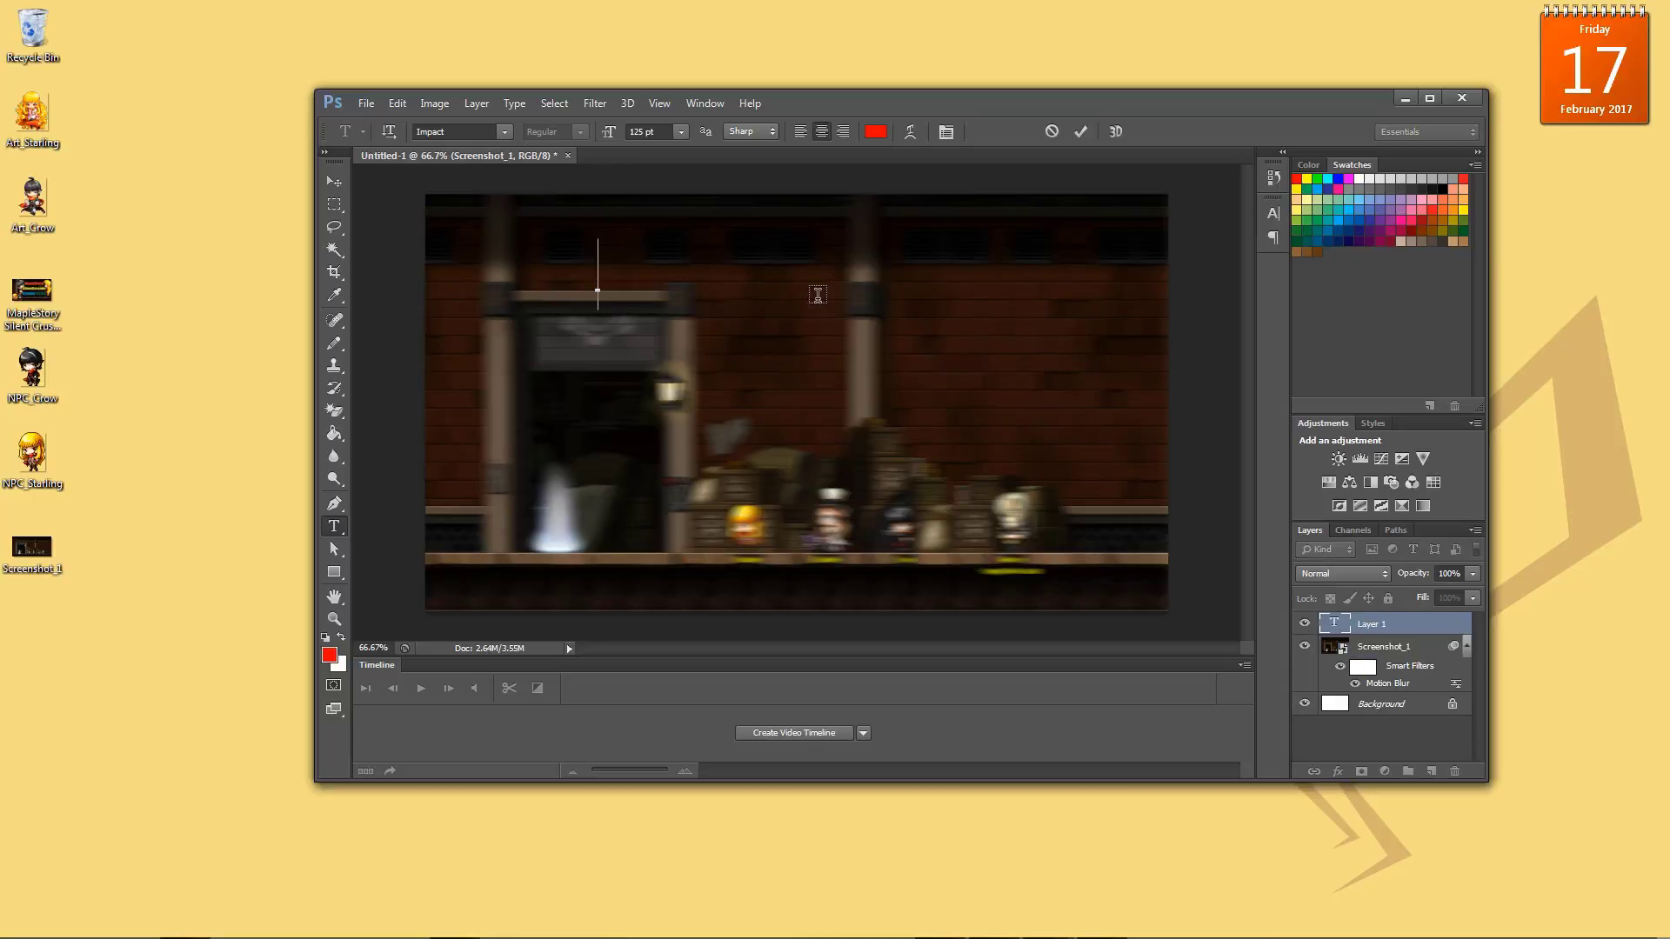
text(M)
key(BackSpace)
text(Maplestor)
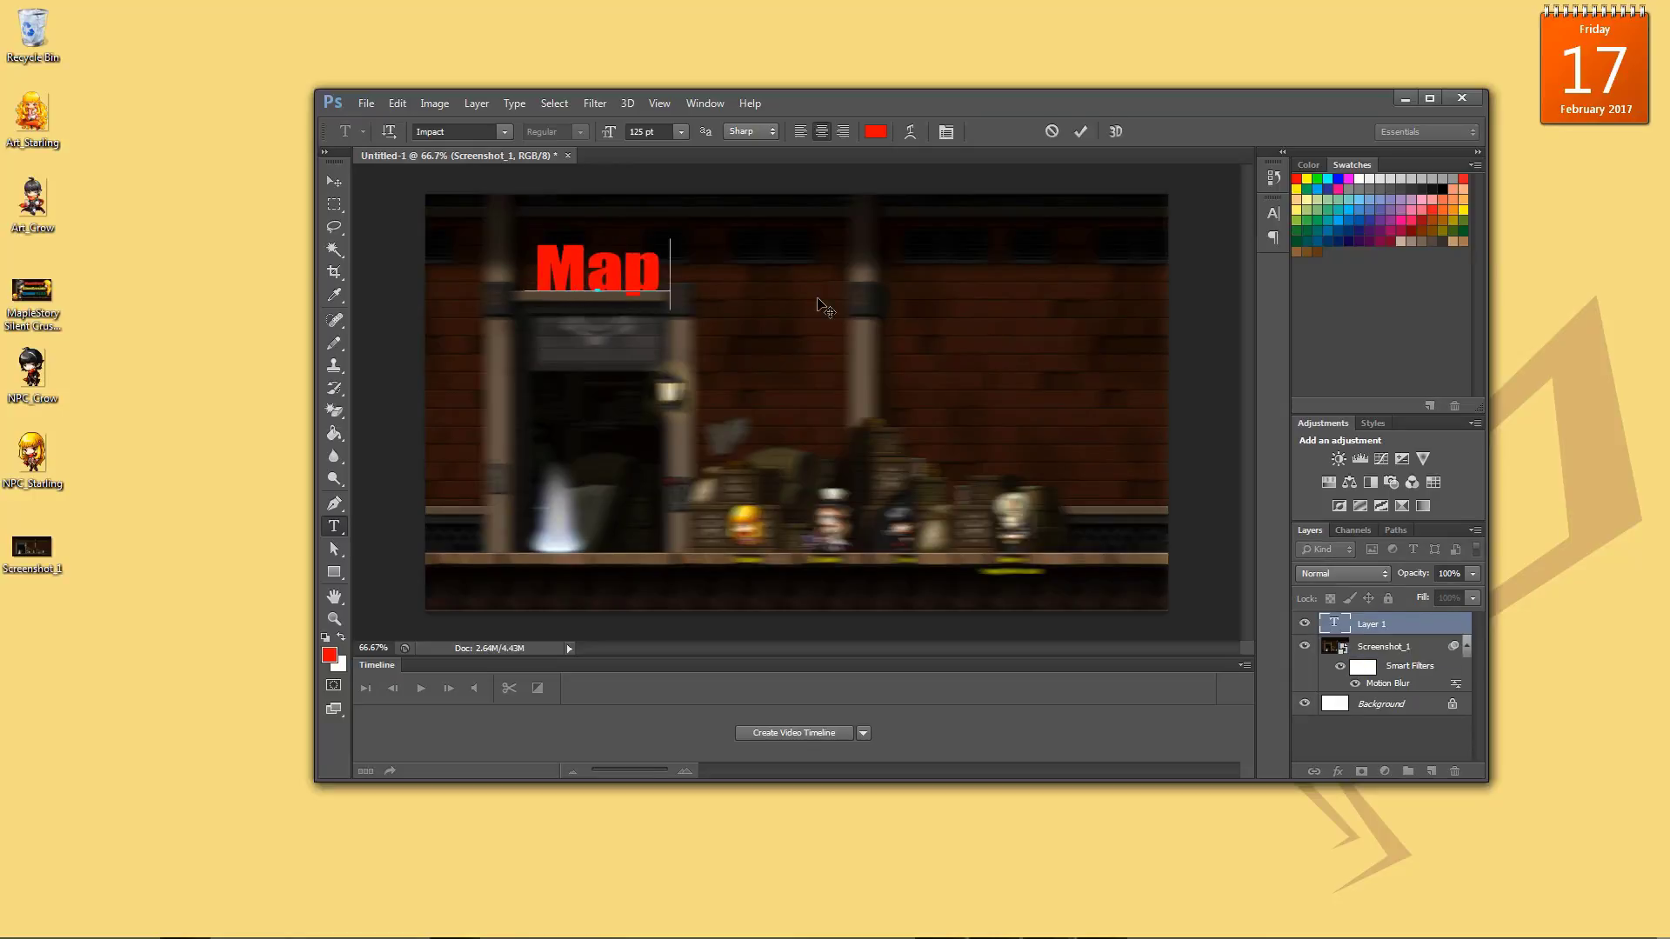
key(BackSpace)
key(BackSpace)
key(BackSpace)
key(BackSpace)
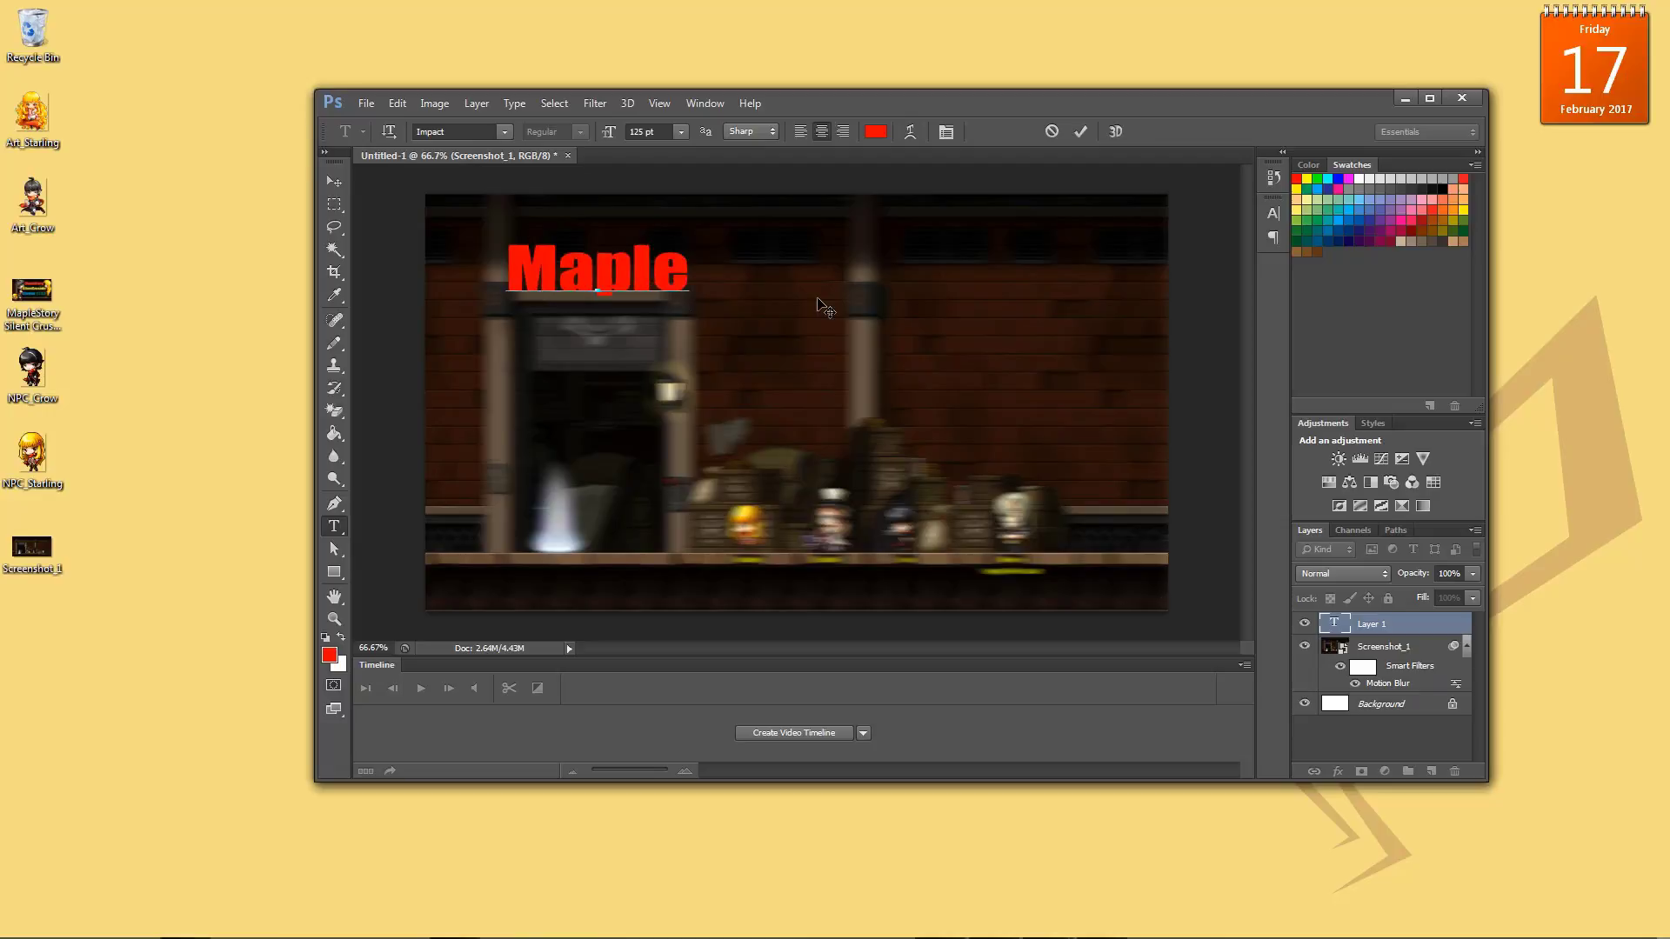
text(Story)
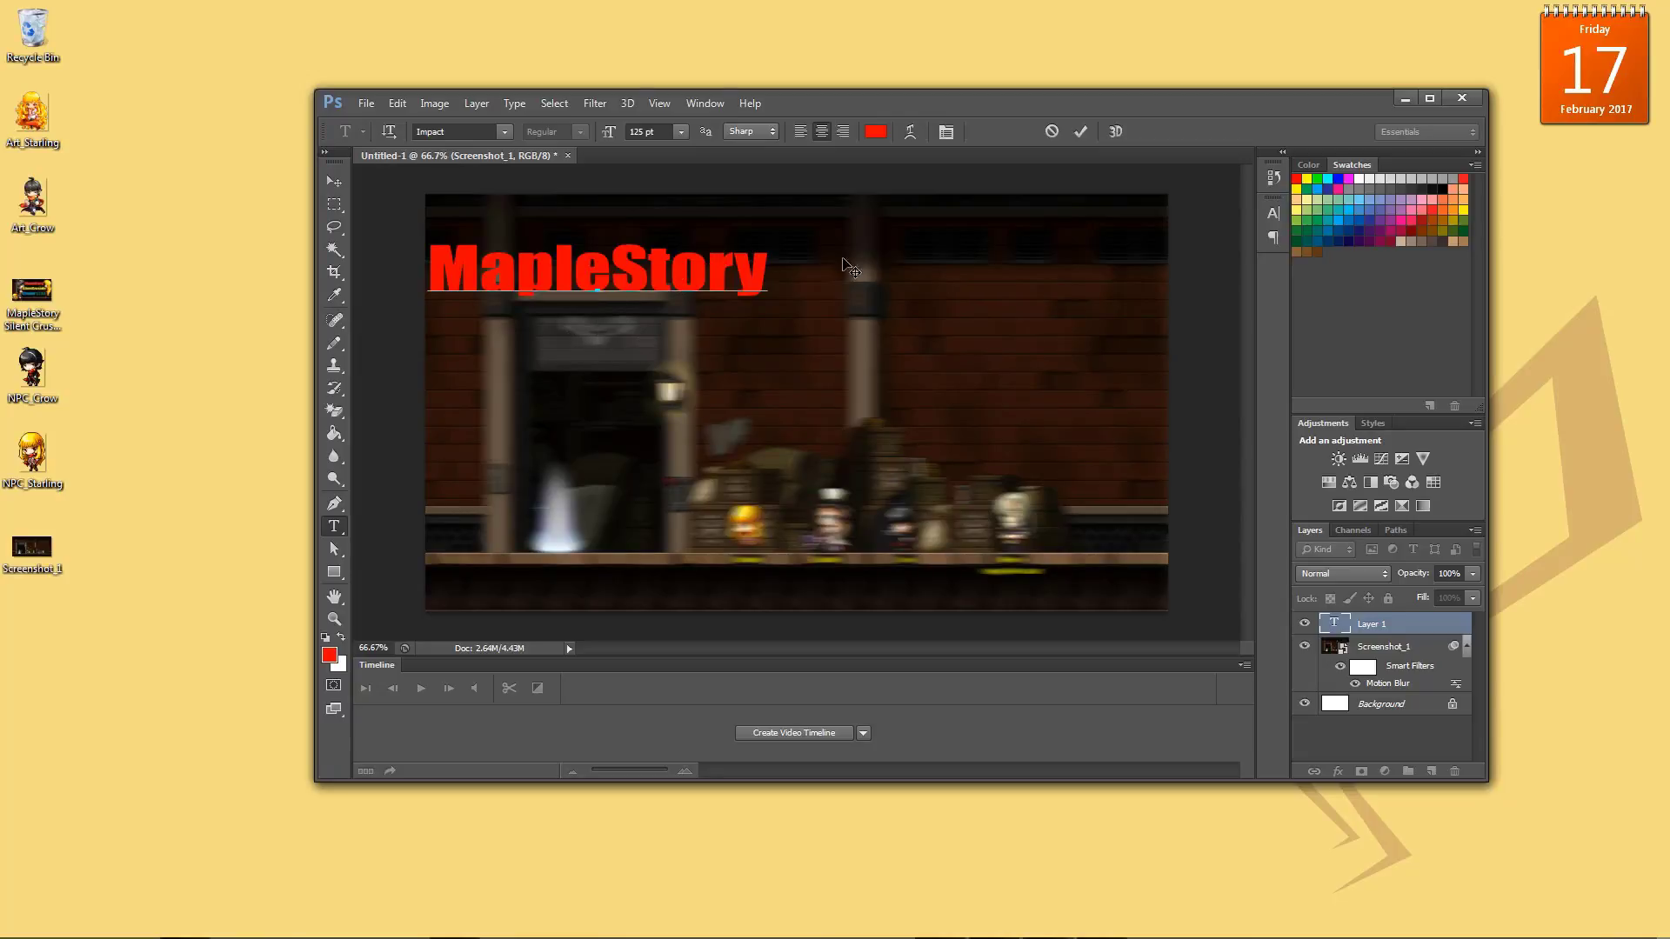
- Add the lines "SilentCrusade" and "Chapter 1,2,3,4," below the title and move the text block to the middle of the canvas
key(Return)
text(S)
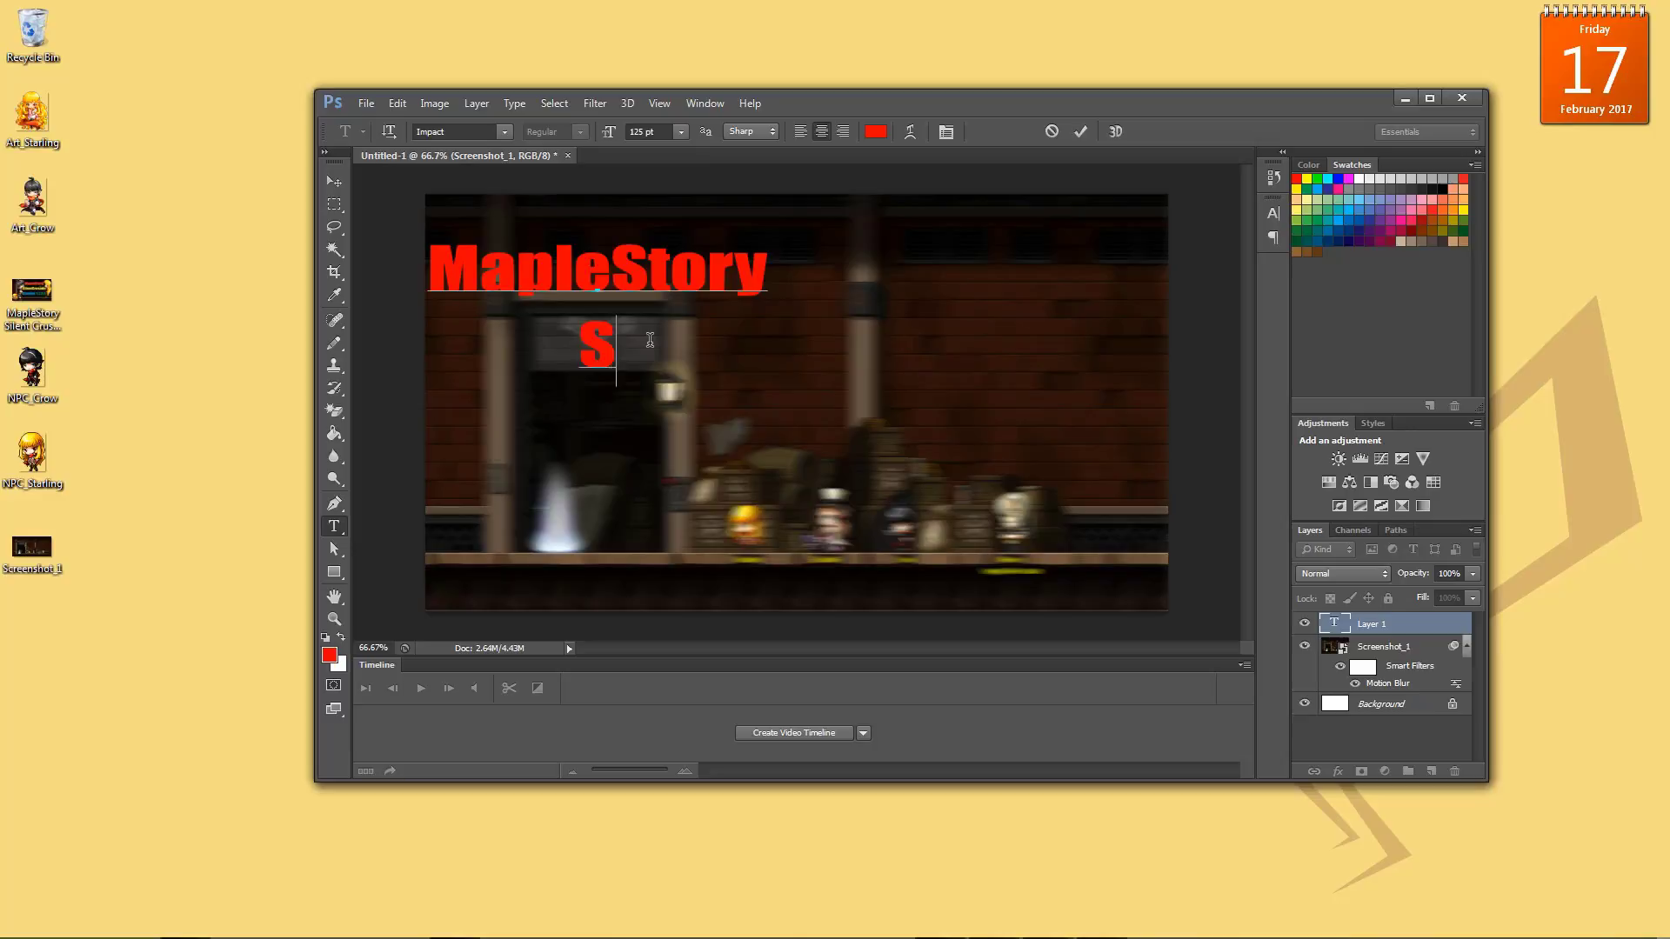
text(tory ilentCru)
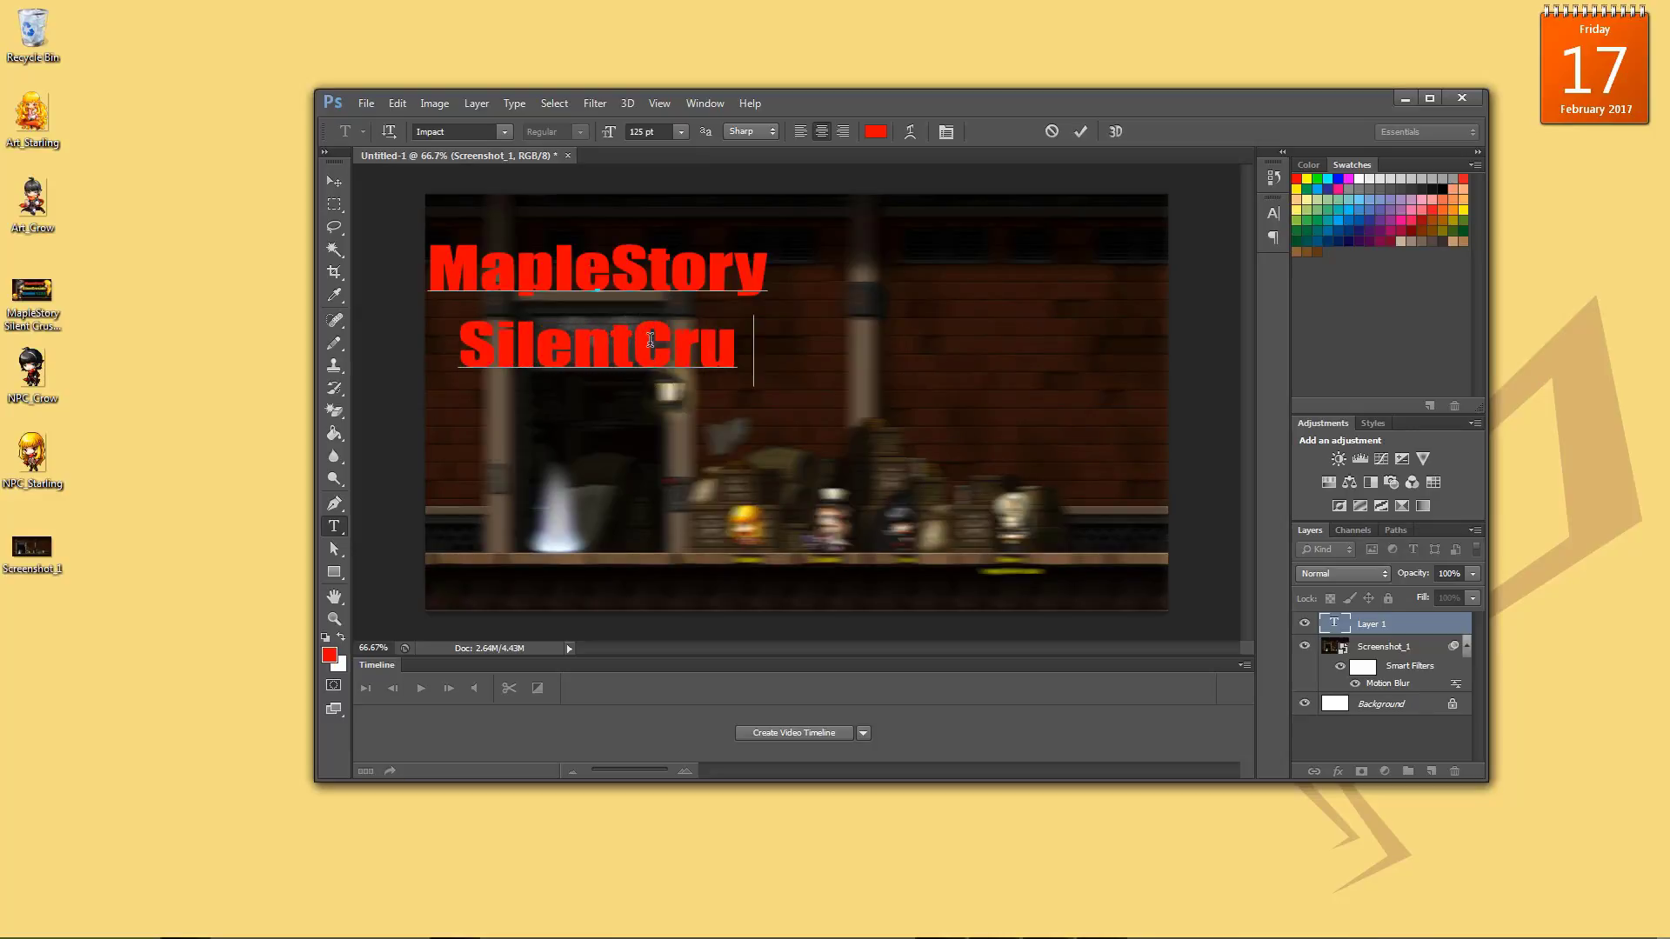
text(sade)
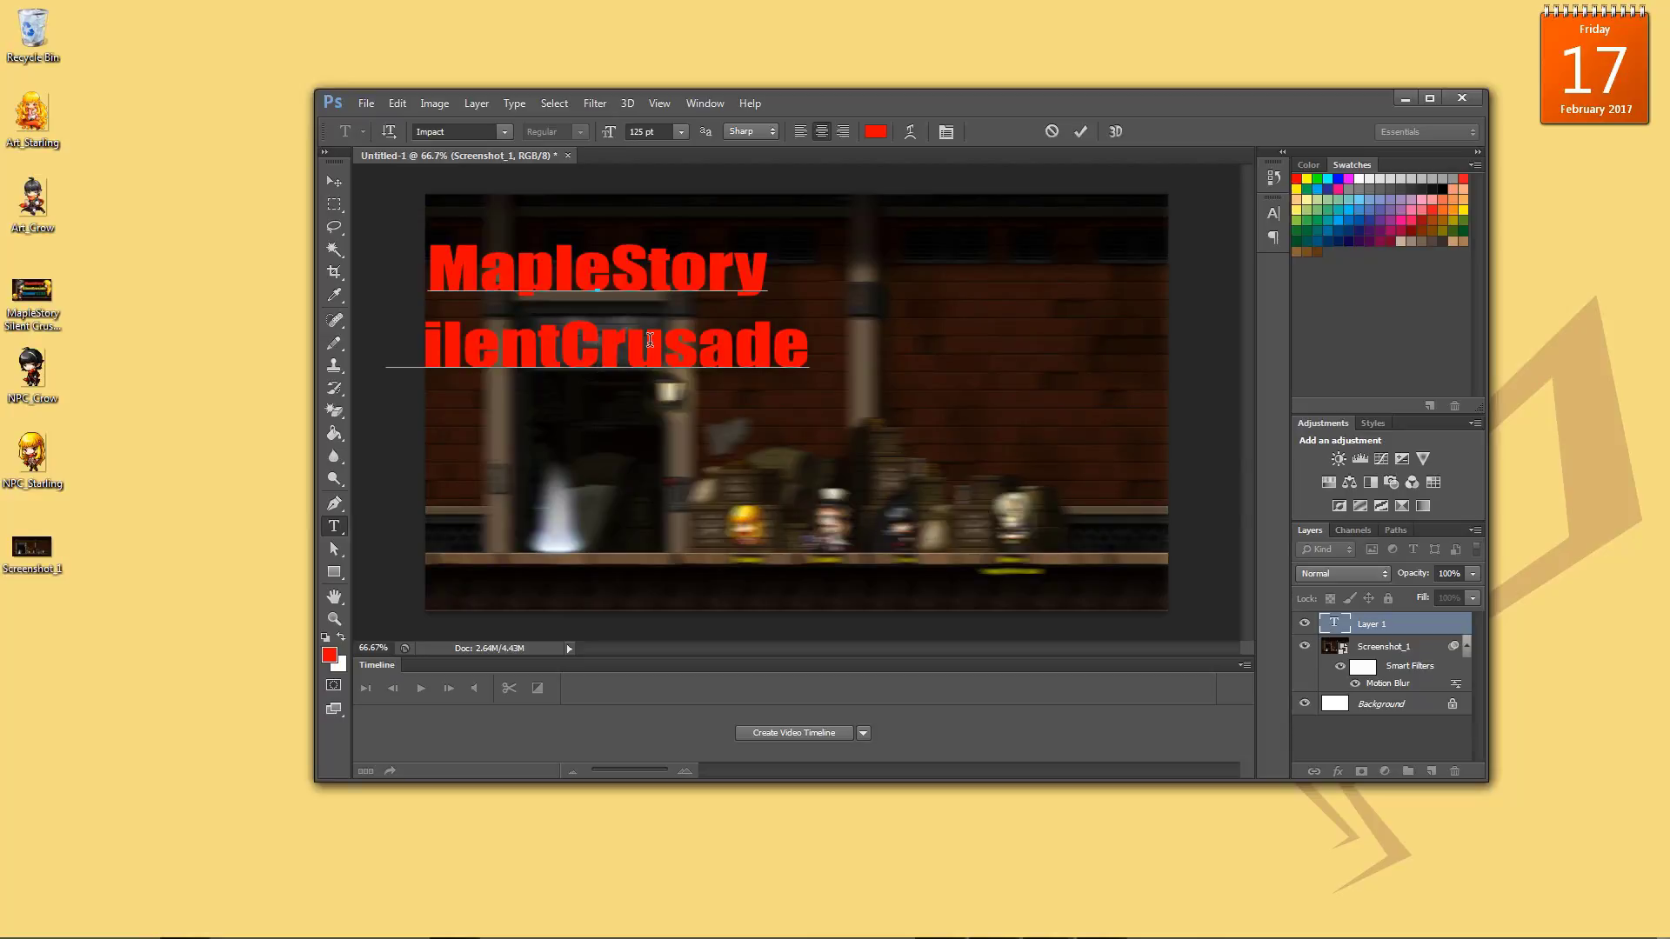
key(Return)
text(Crusade hapter 1)
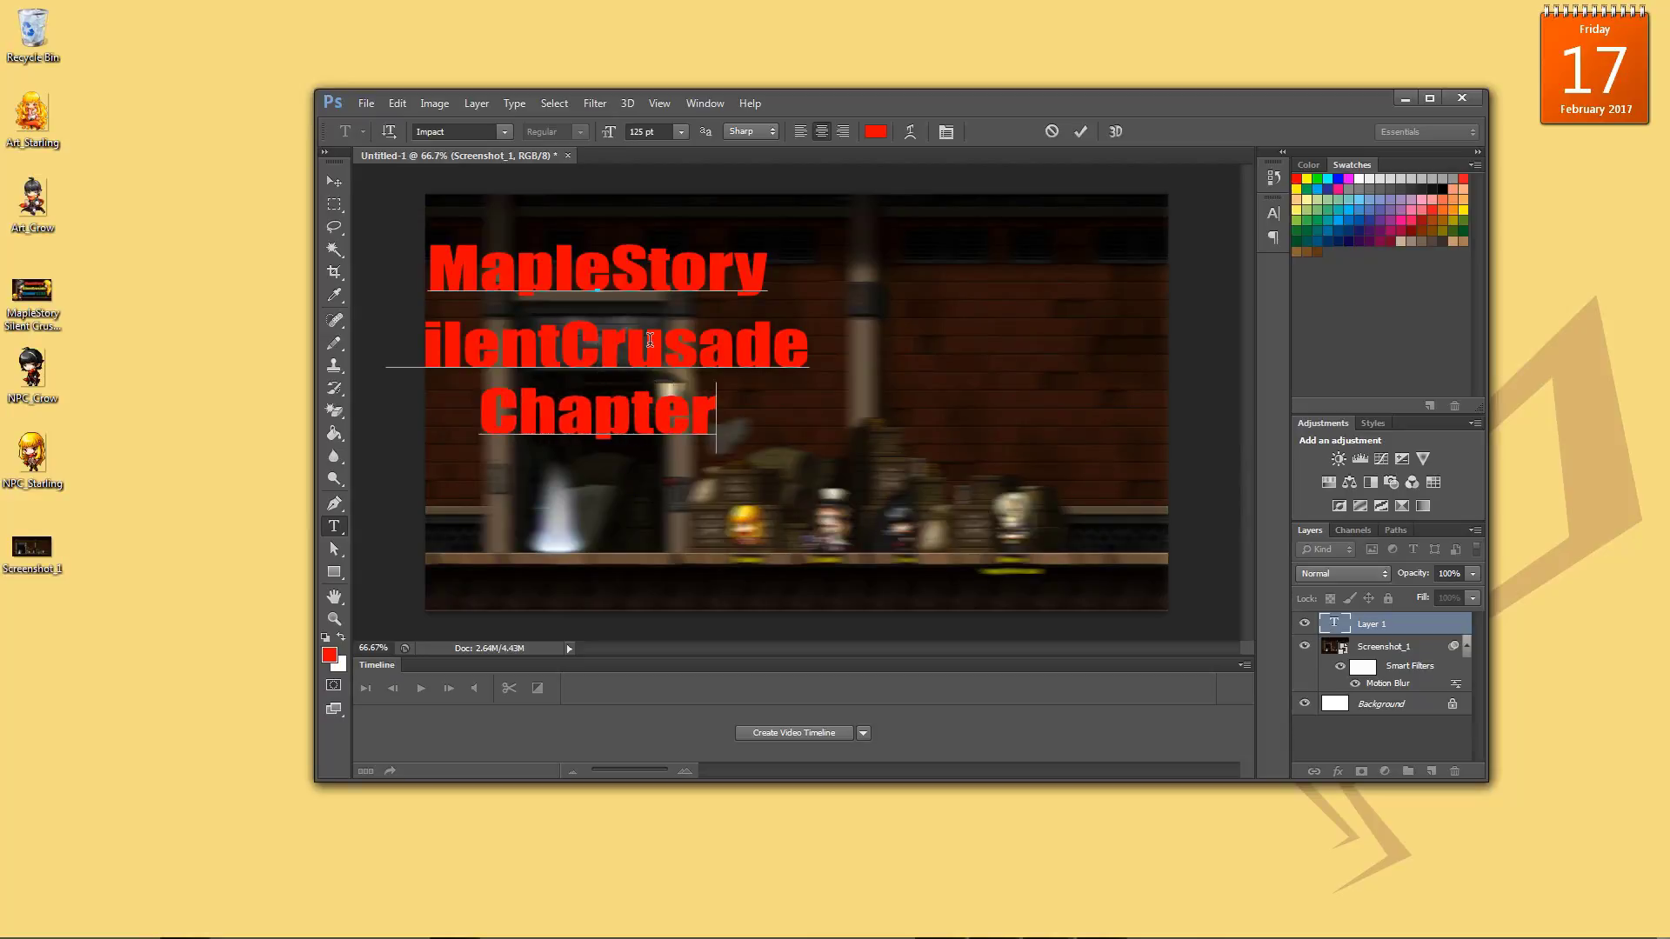
text(,2,3,4,)
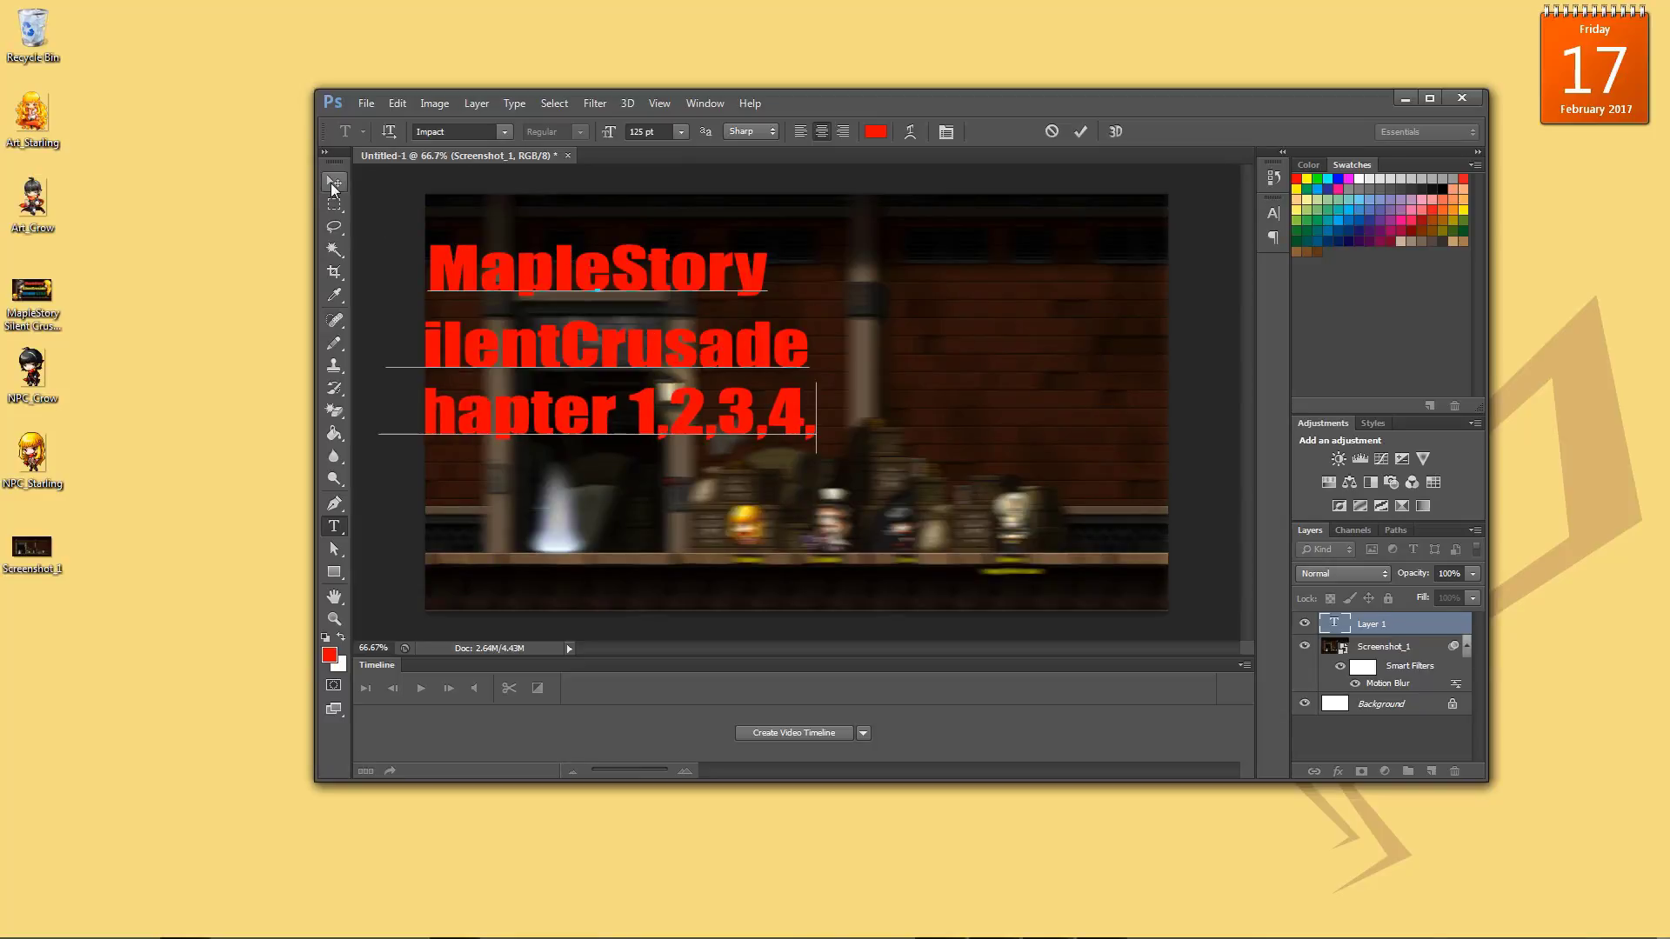
key(ctrl+Return)
key(v)
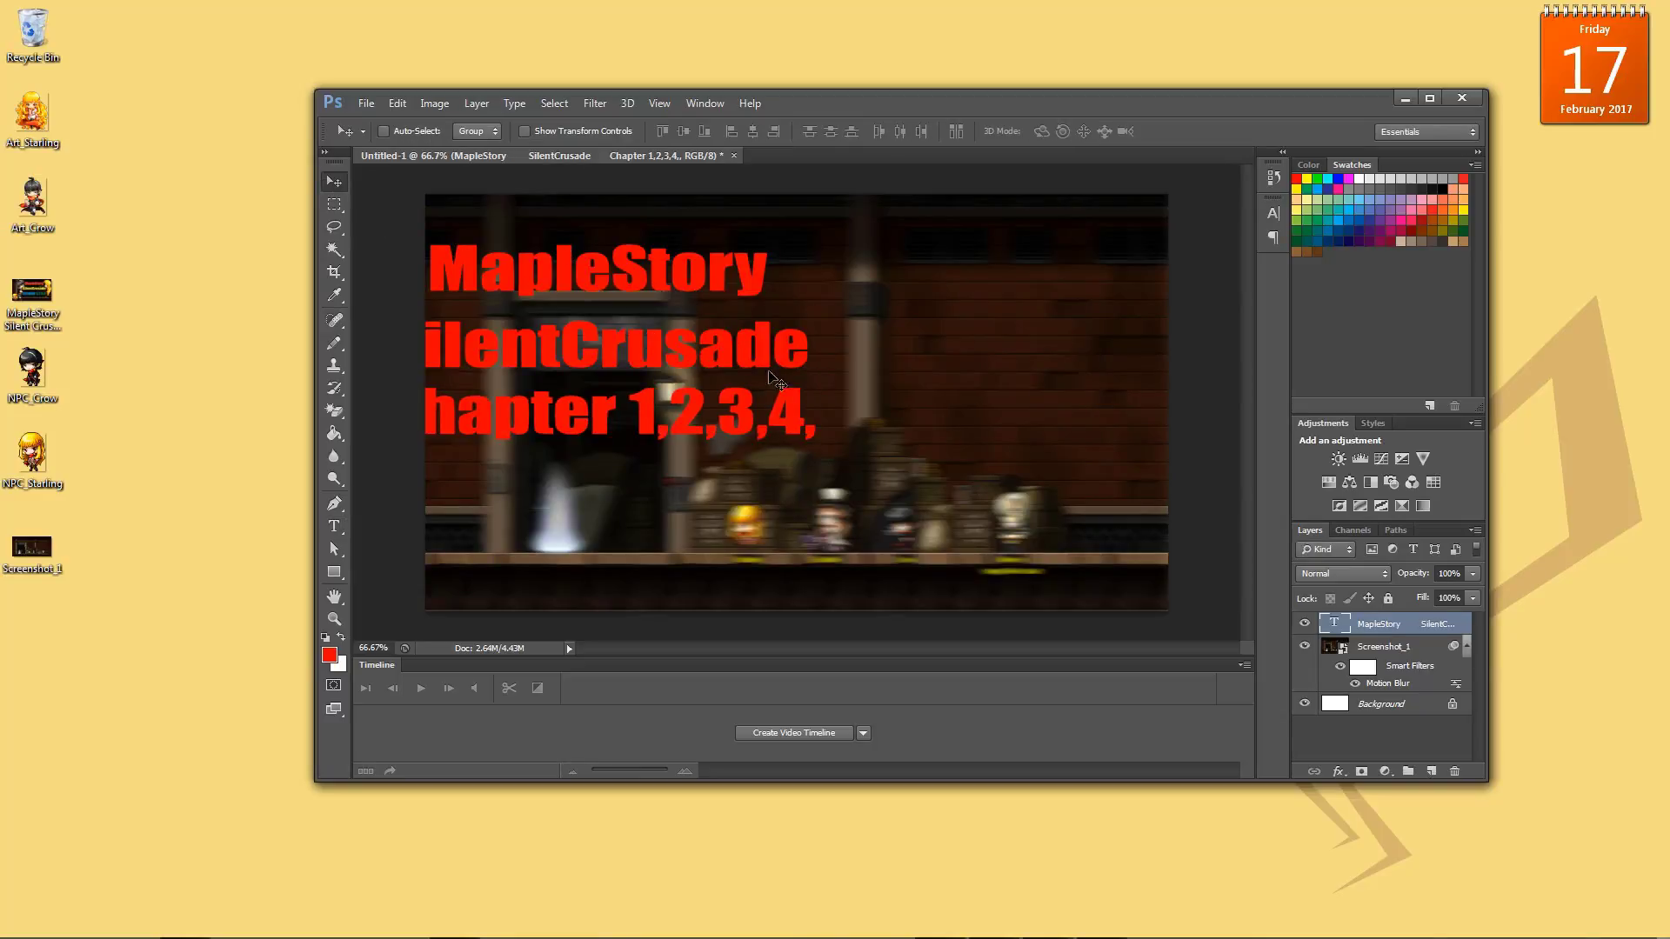
drag(770, 346, 950, 383)
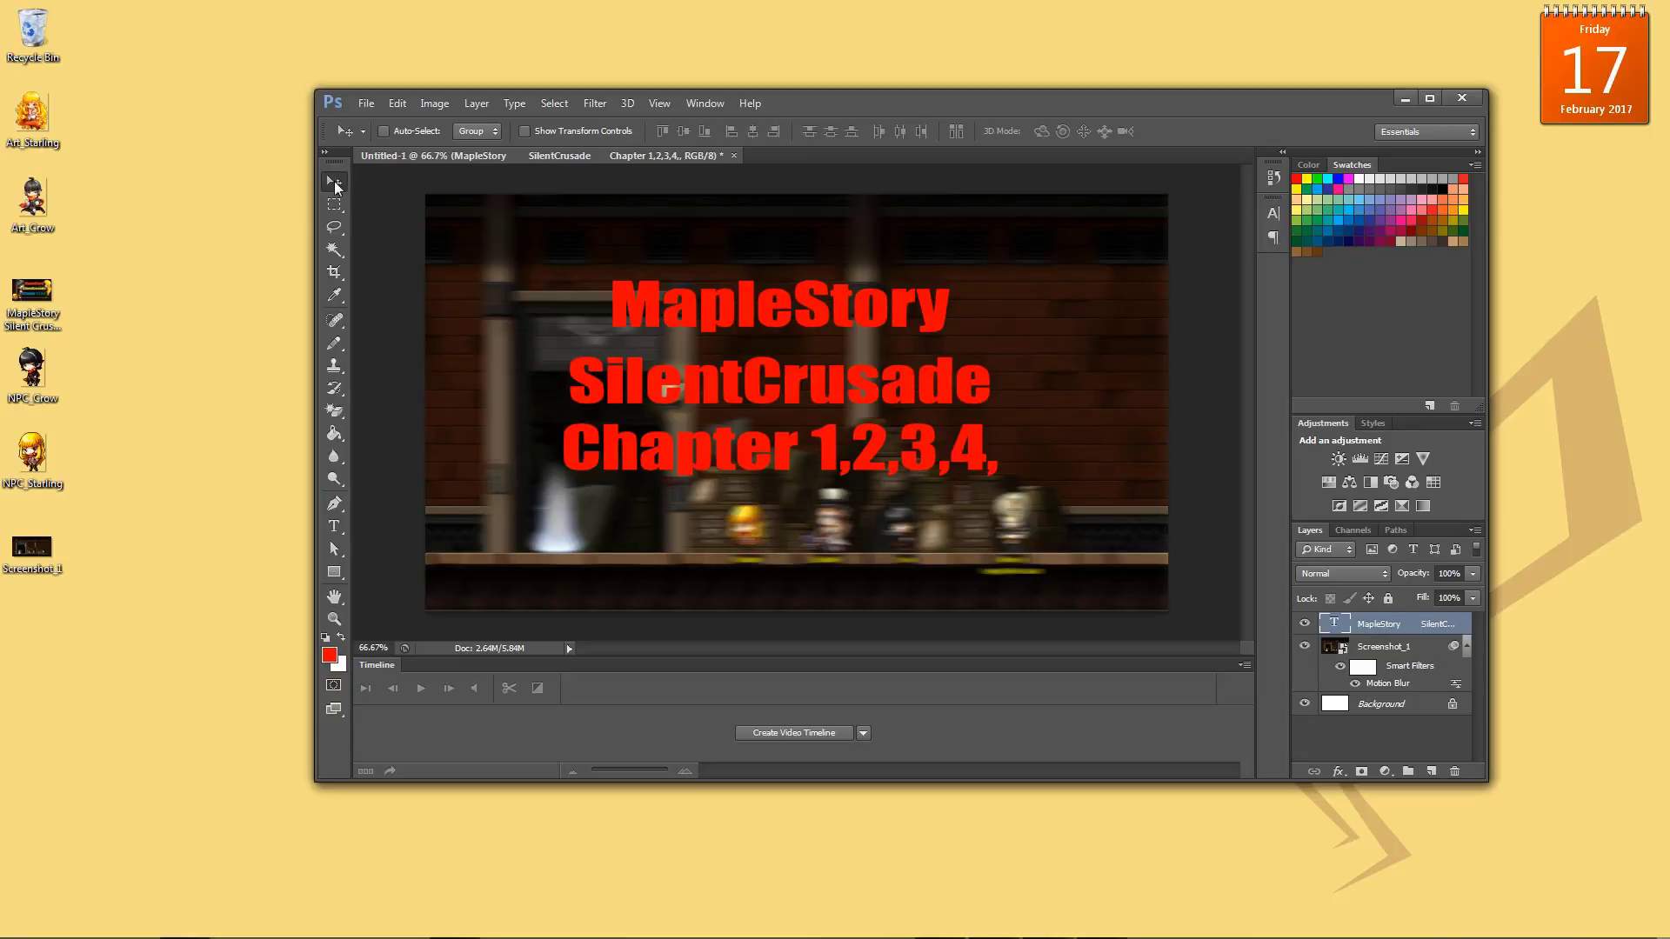
- Colour the numbers "1,2,3,4" green and delete the trailing comma after them
click(333, 526)
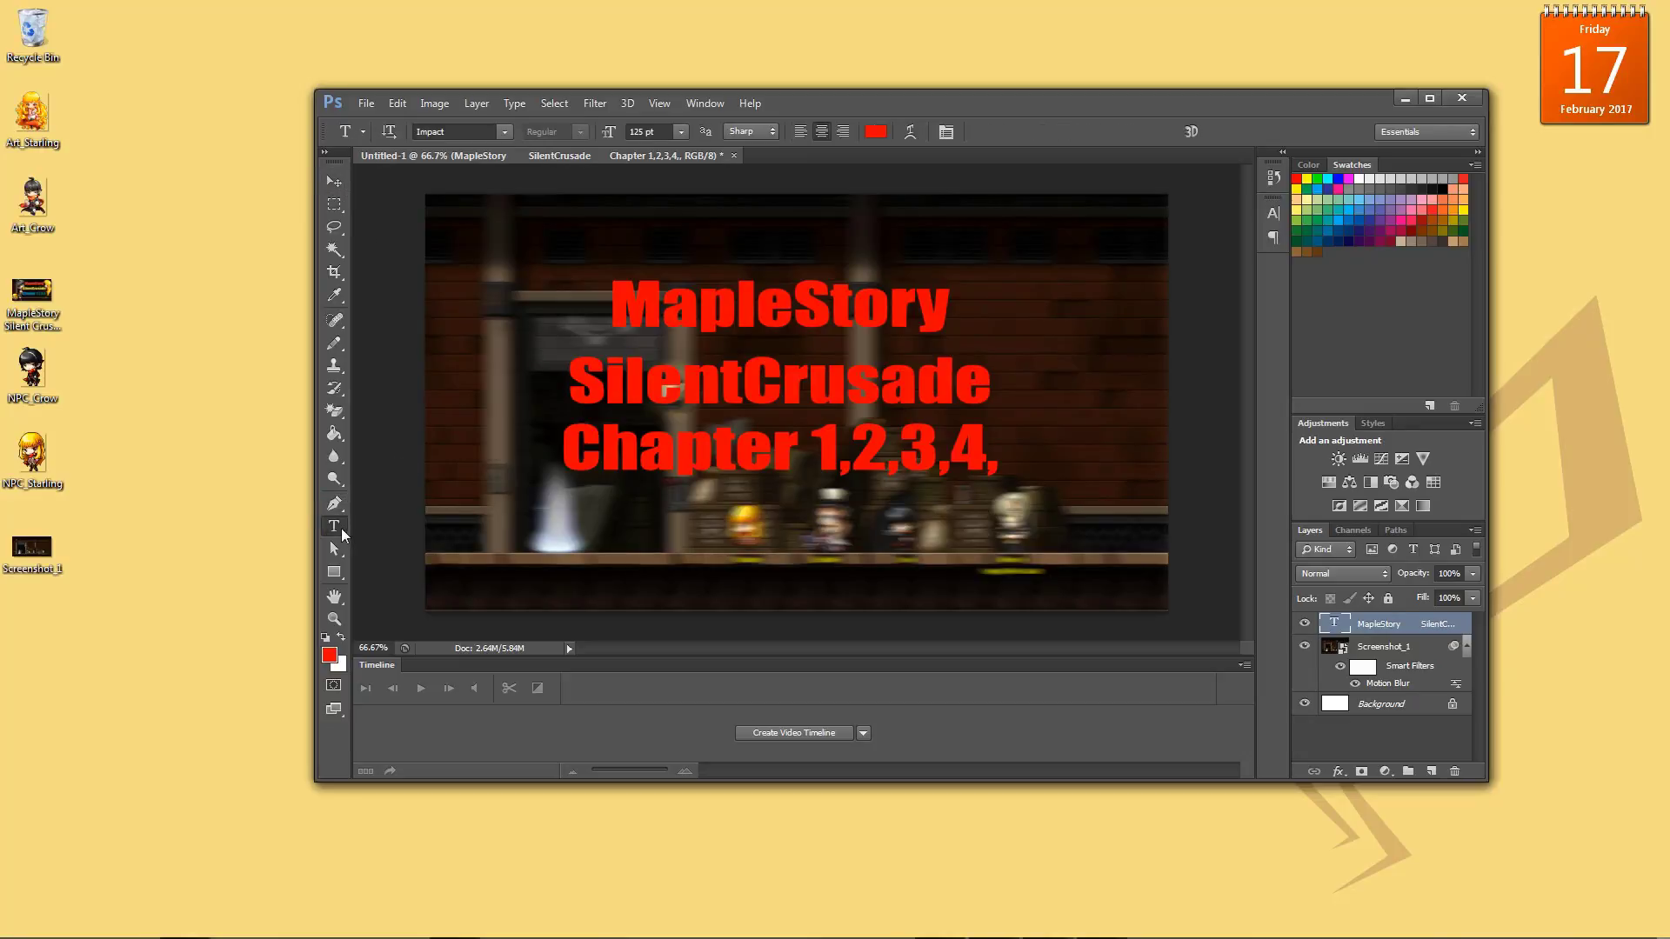
drag(983, 441, 819, 445)
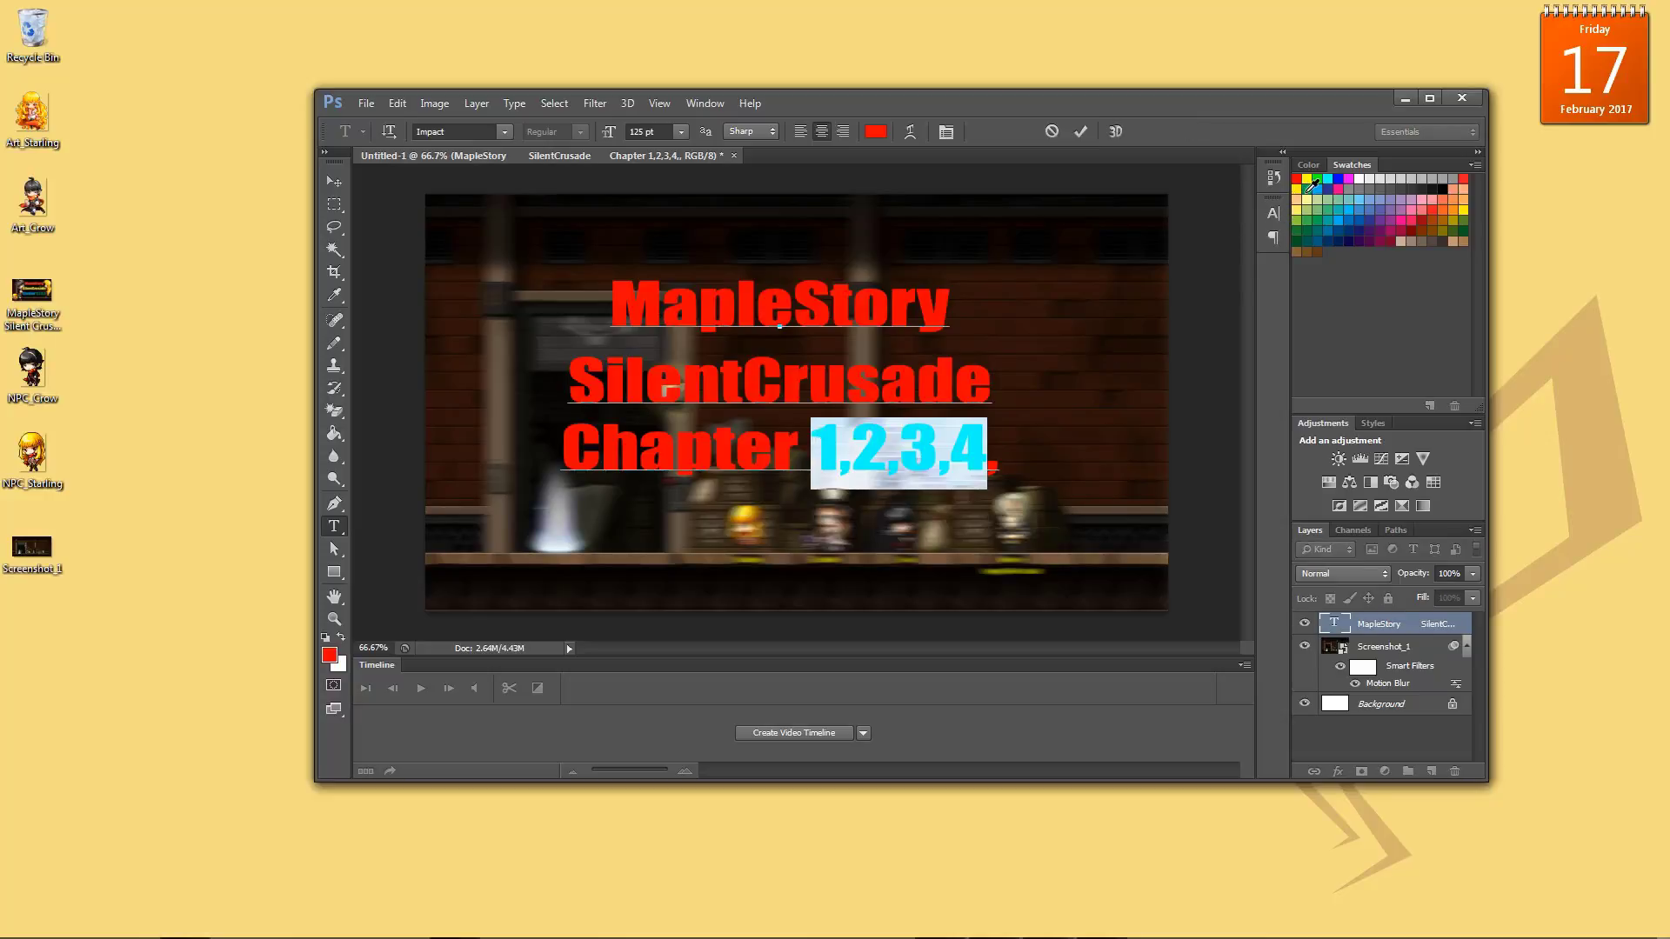
click(1308, 188)
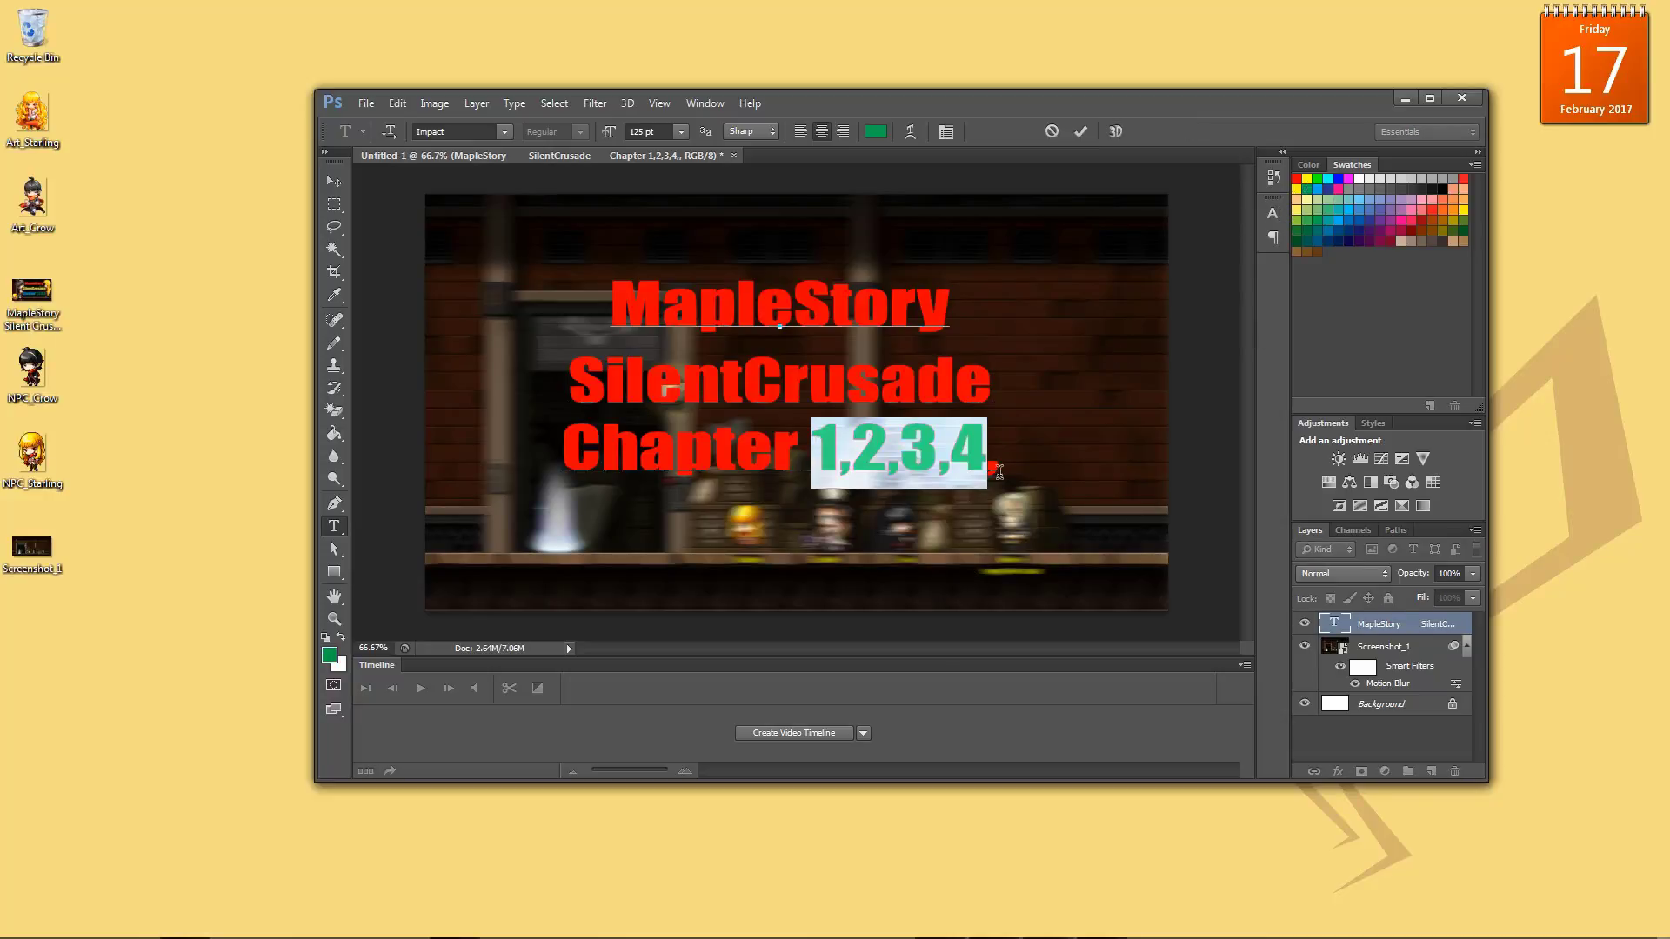
click(1004, 459)
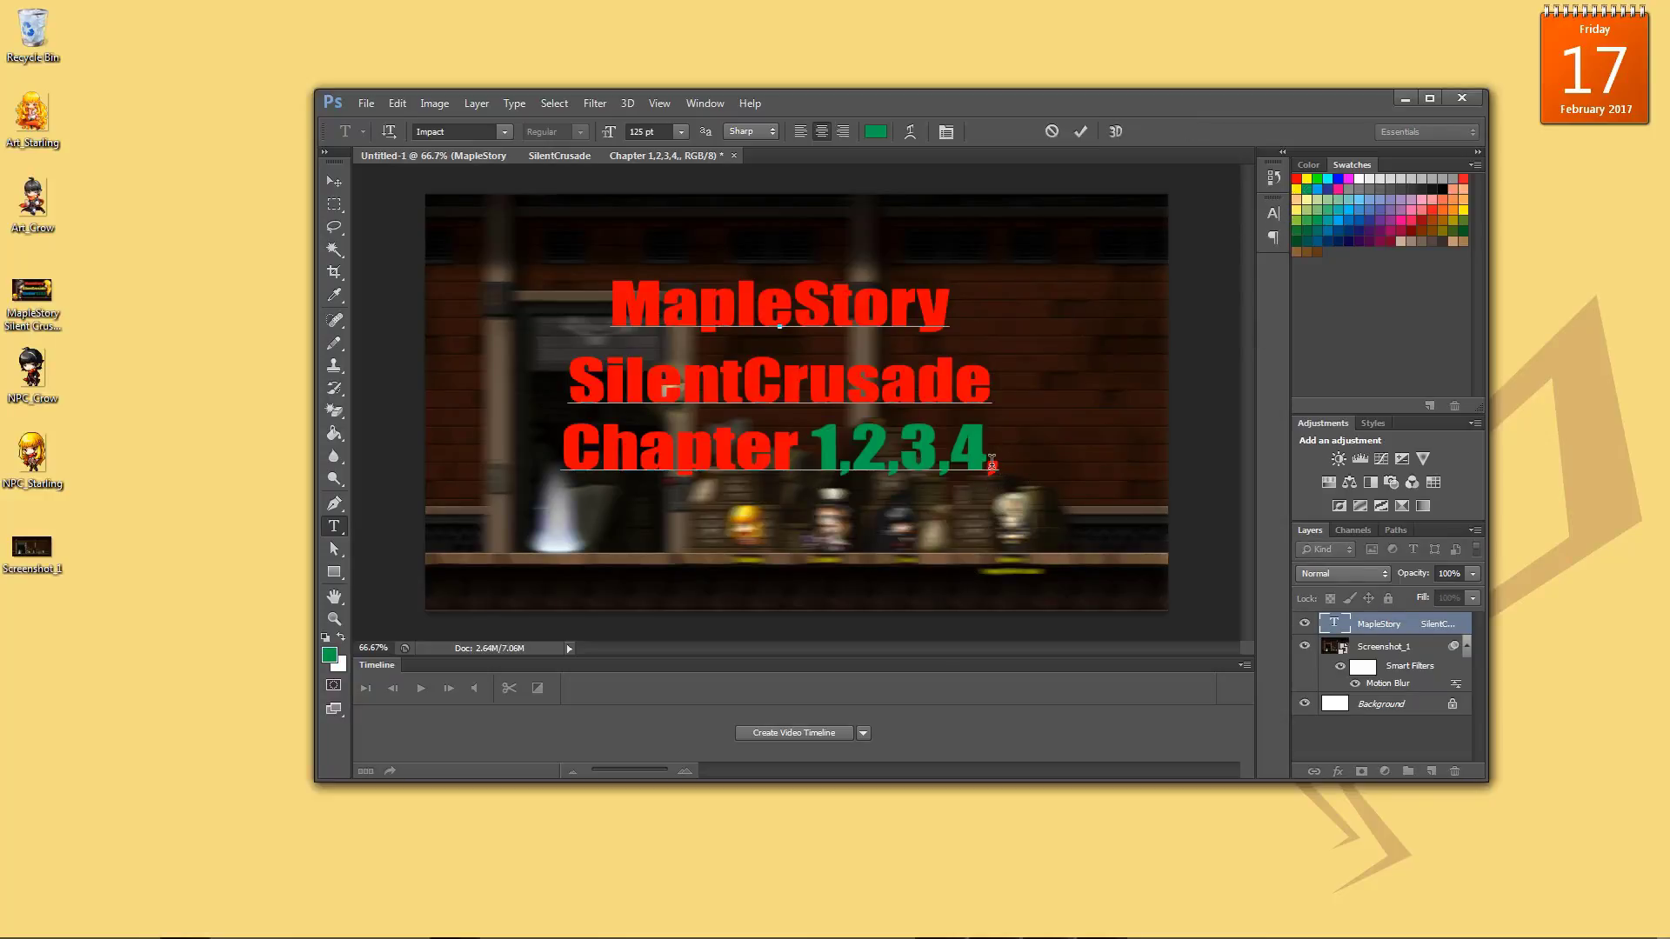
key(BackSpace)
- Colour the word "Chapter" light blue and the "SilentCrusade" line yellow
click(805, 439)
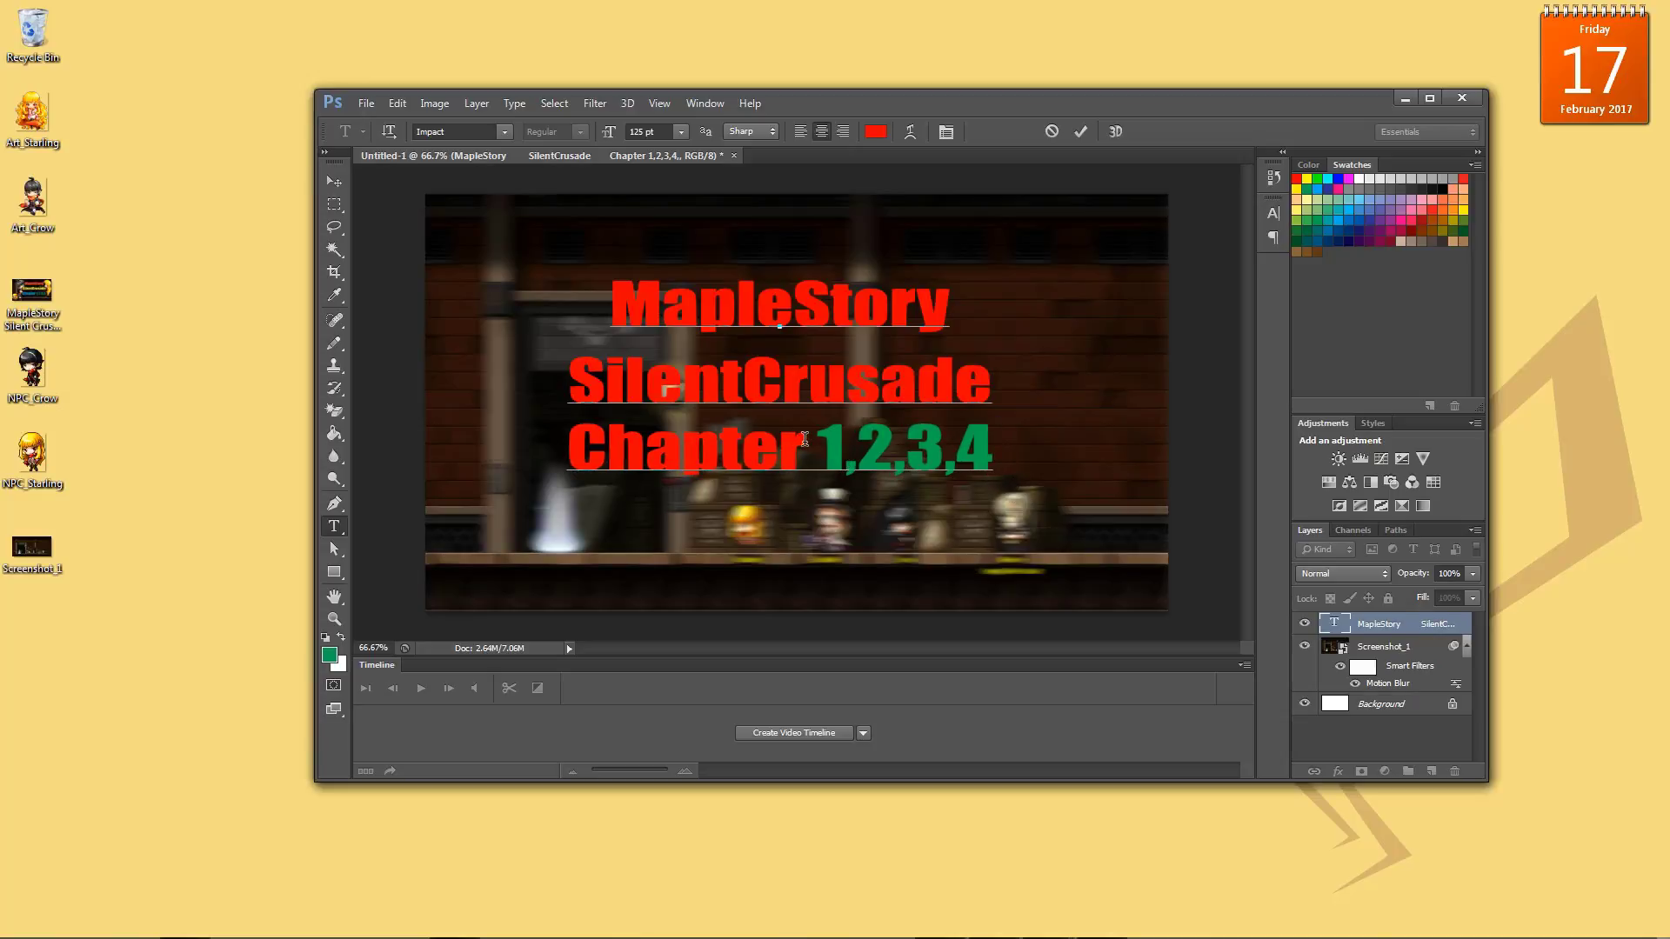
drag(804, 440, 574, 443)
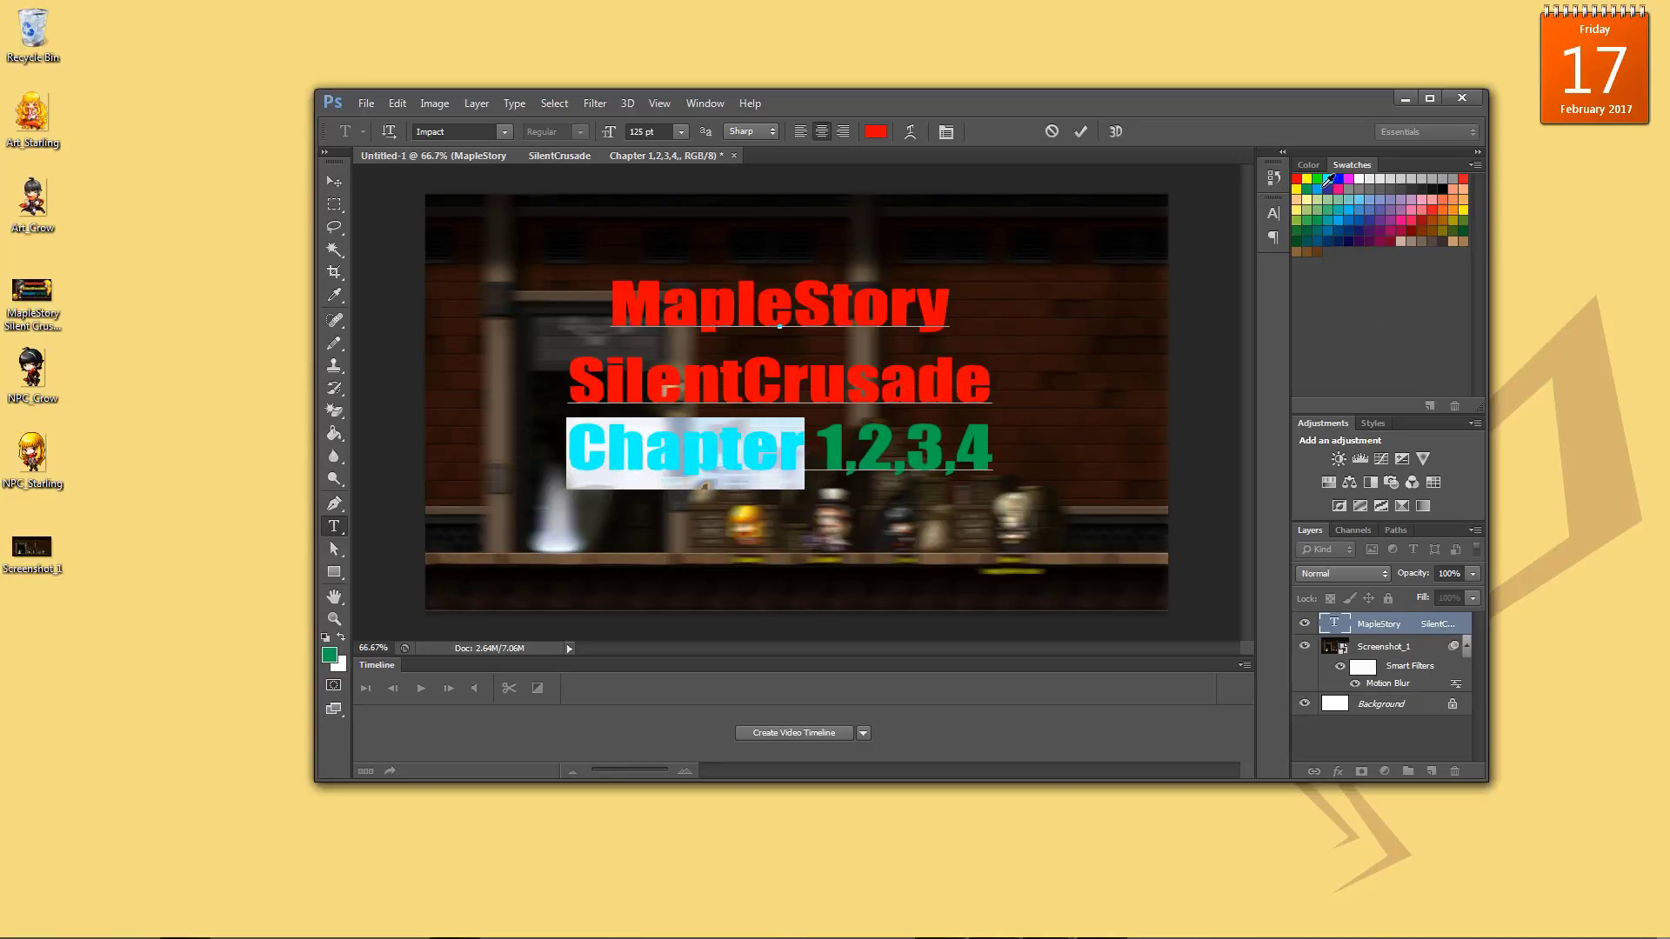
click(1324, 184)
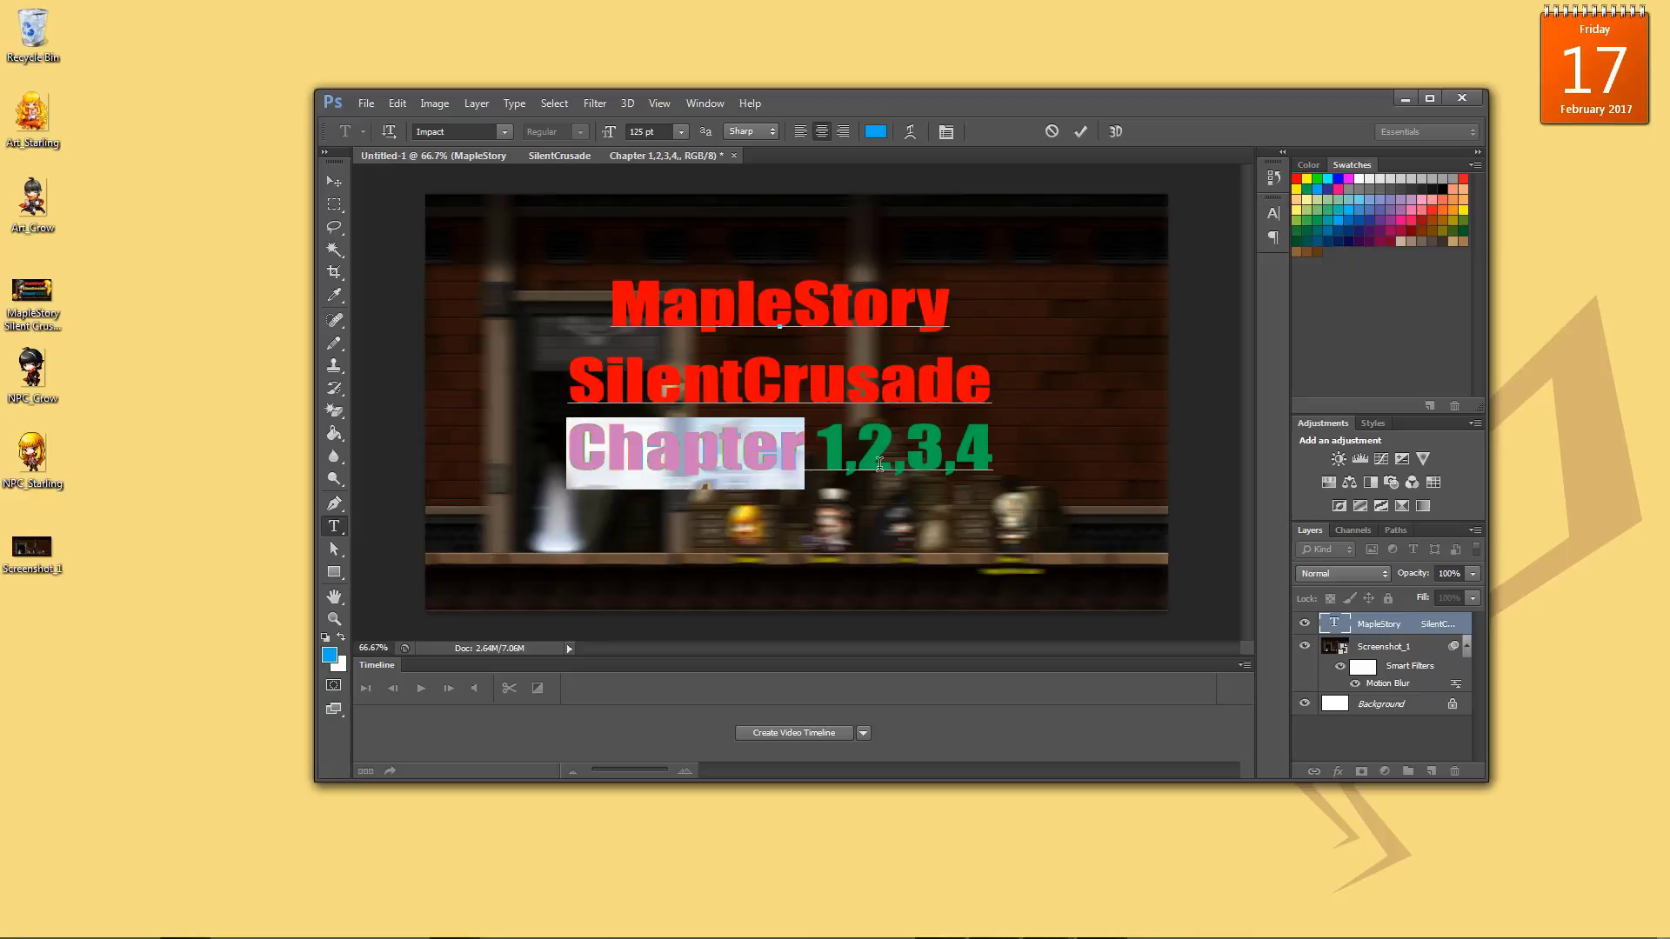
drag(986, 379, 554, 355)
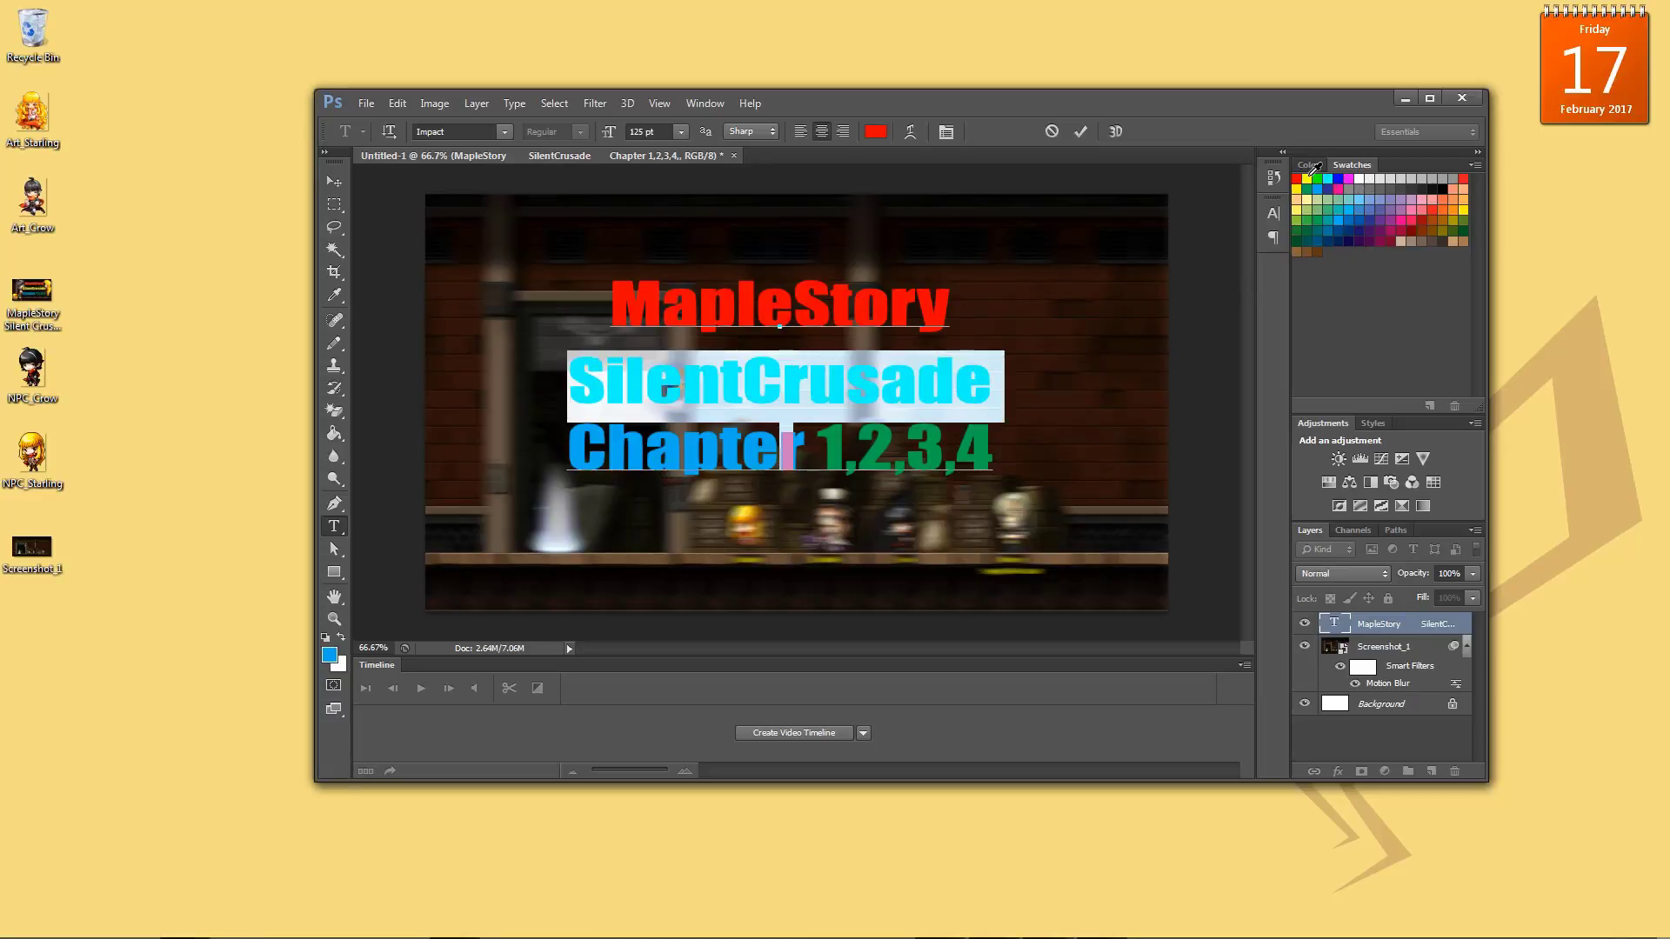
click(1308, 180)
click(881, 302)
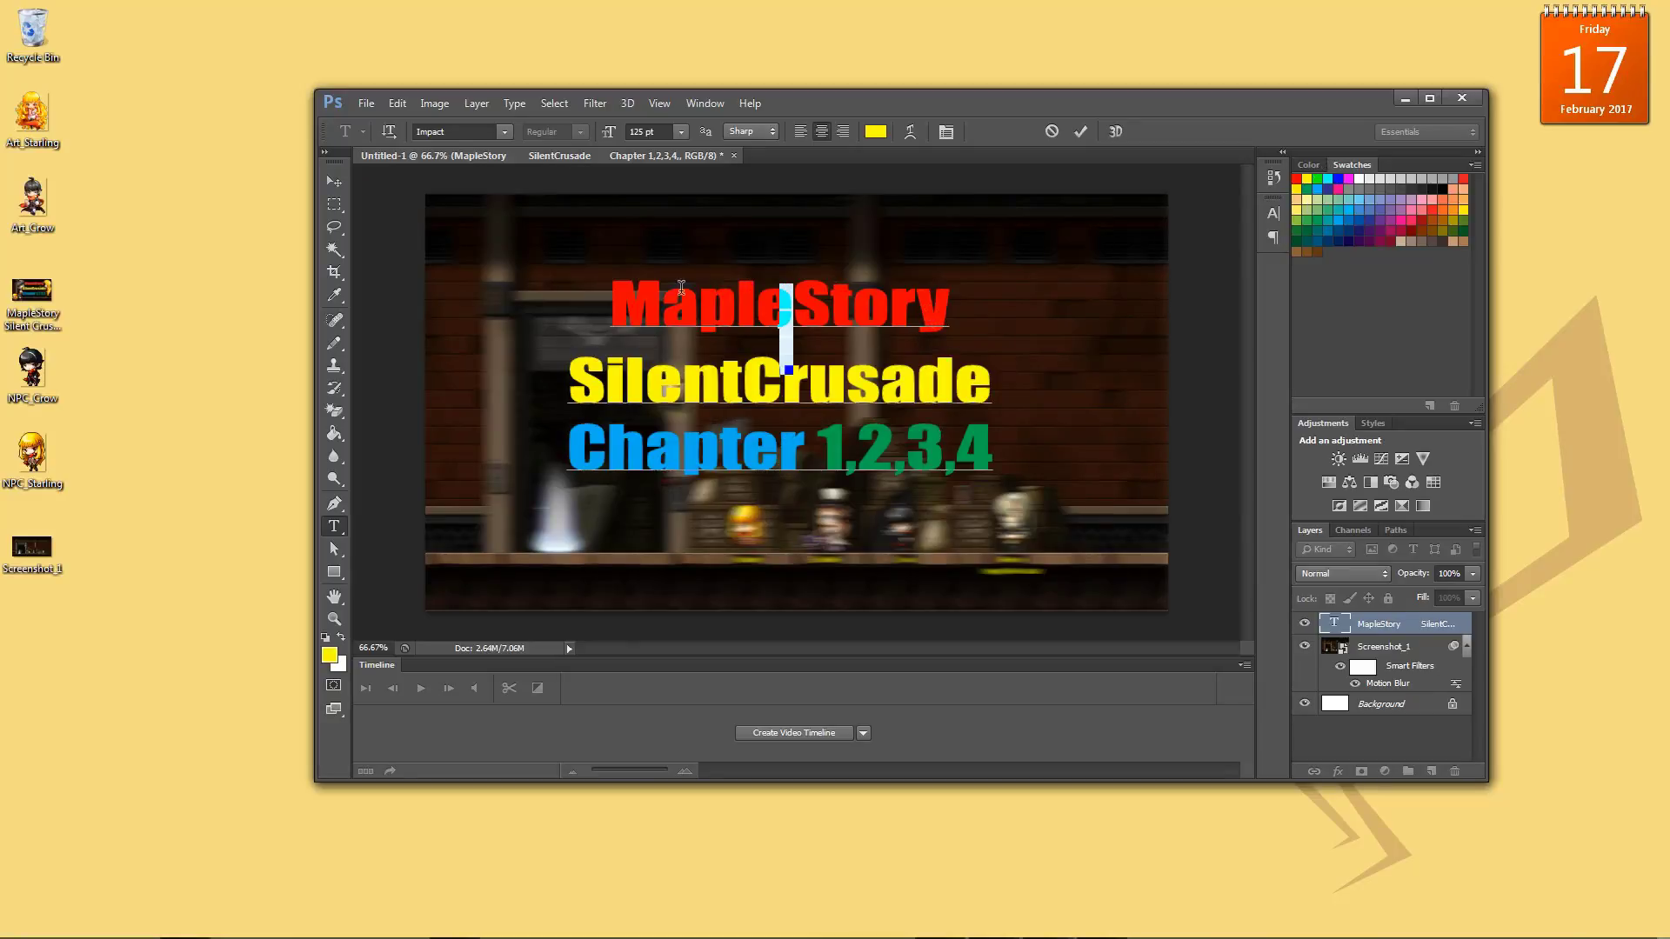
- Add an outside stroke of 16 px to the title text layer
click(799, 437)
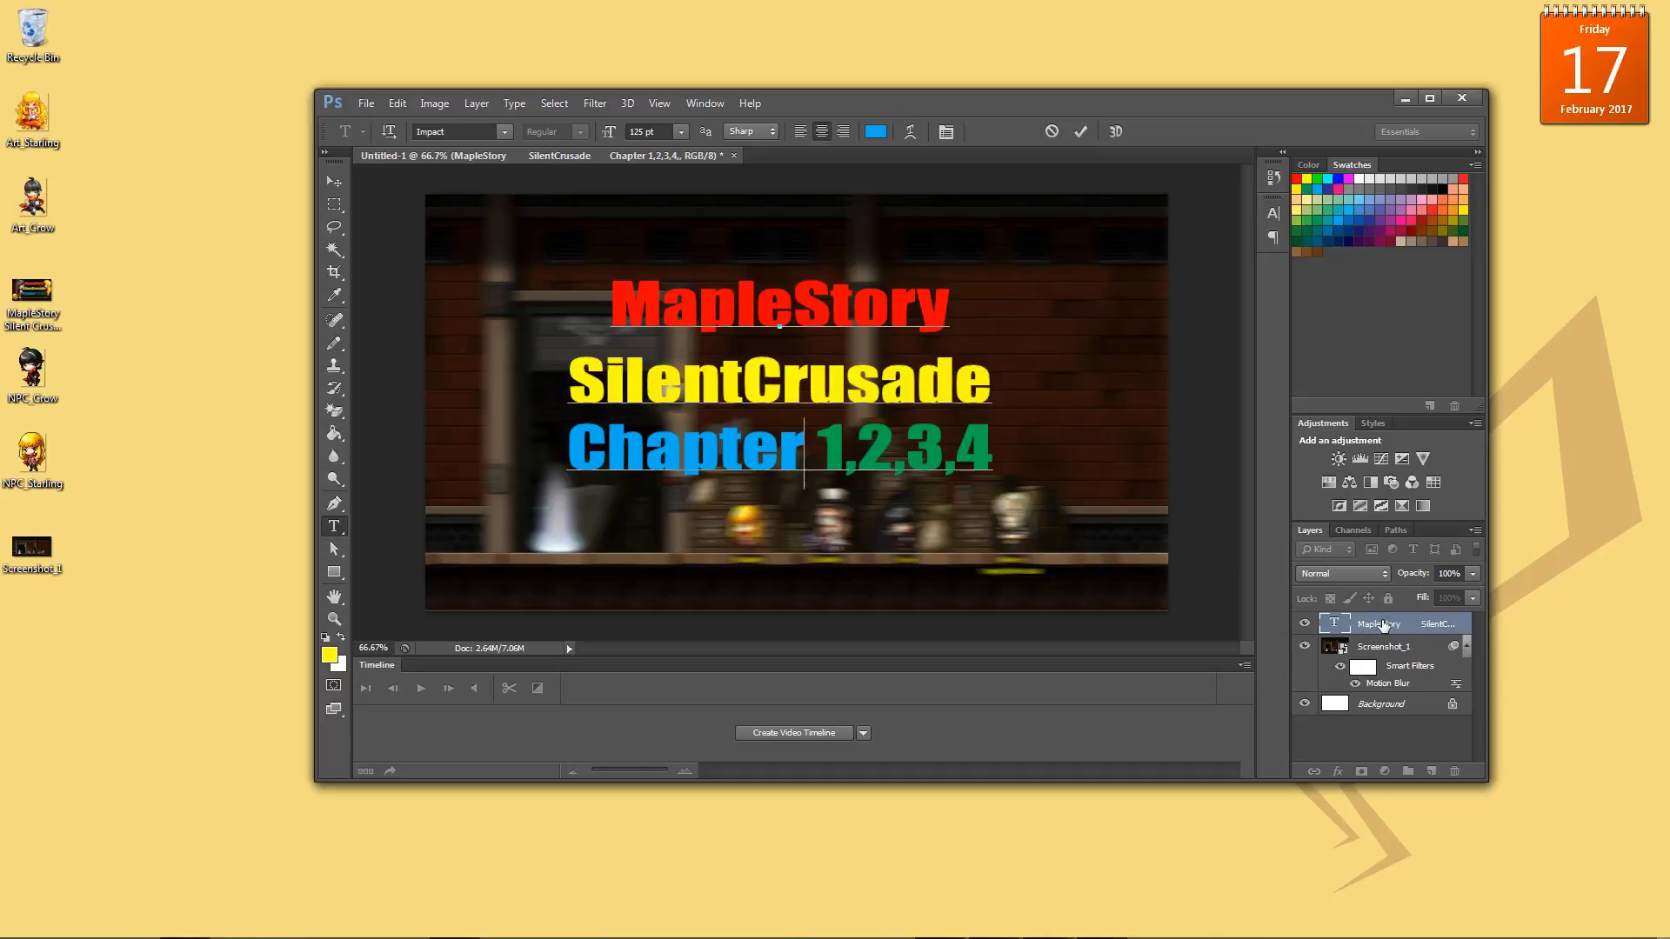
click(1382, 628)
right_click(1382, 628)
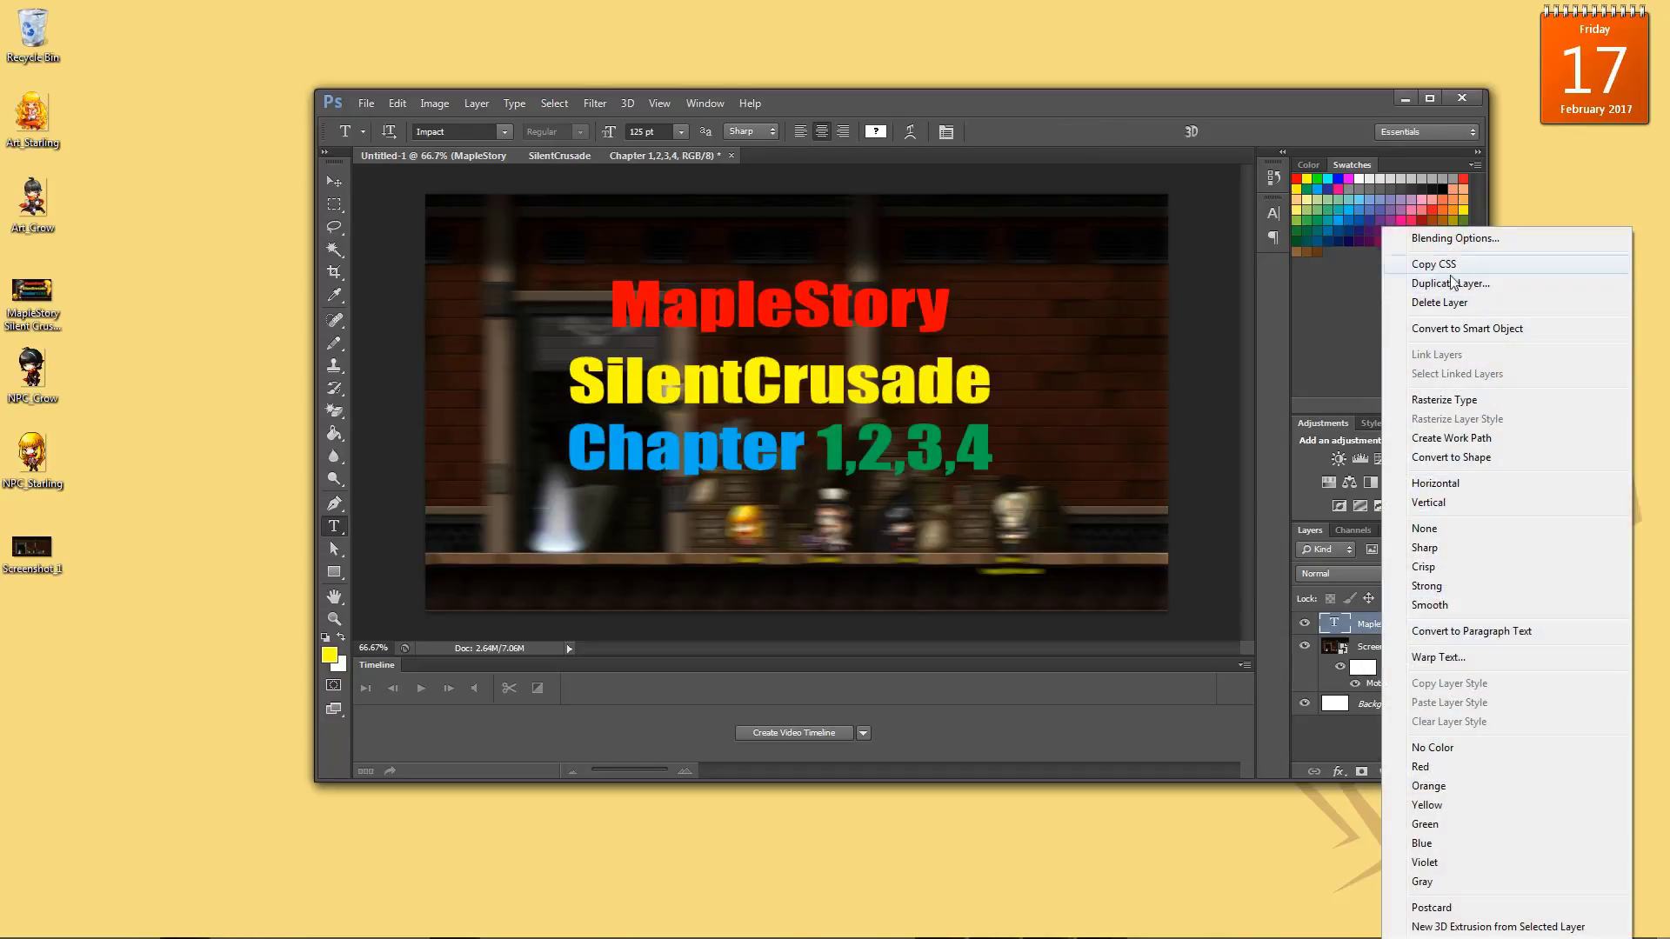
key(Escape)
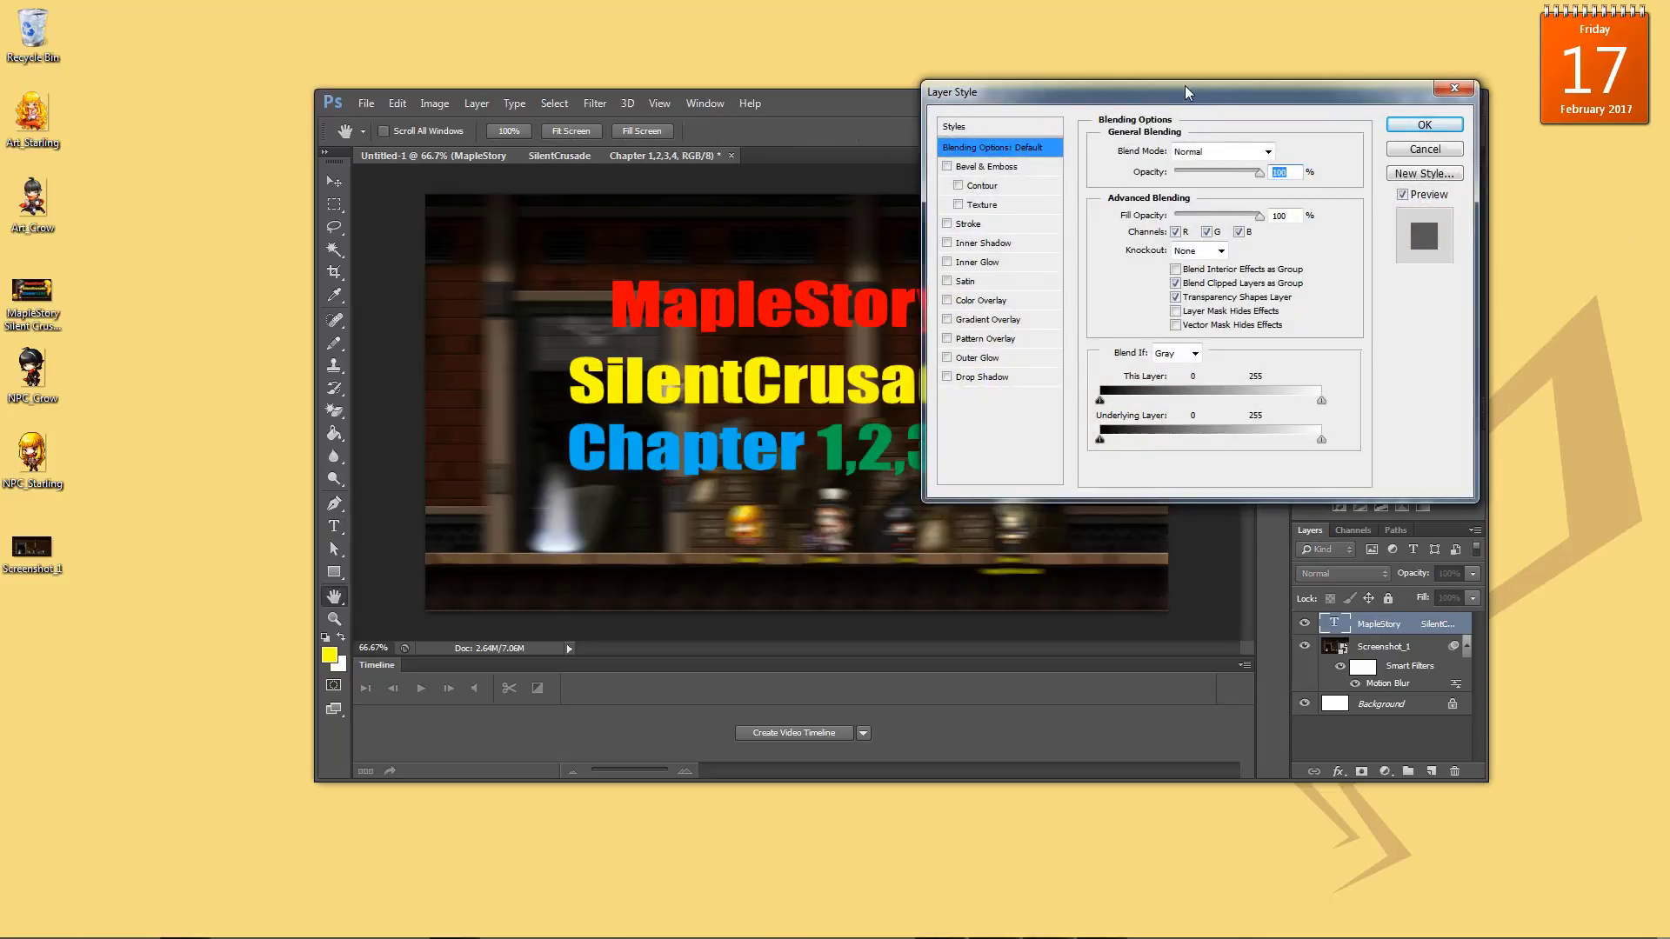
drag(1164, 84, 961, 176)
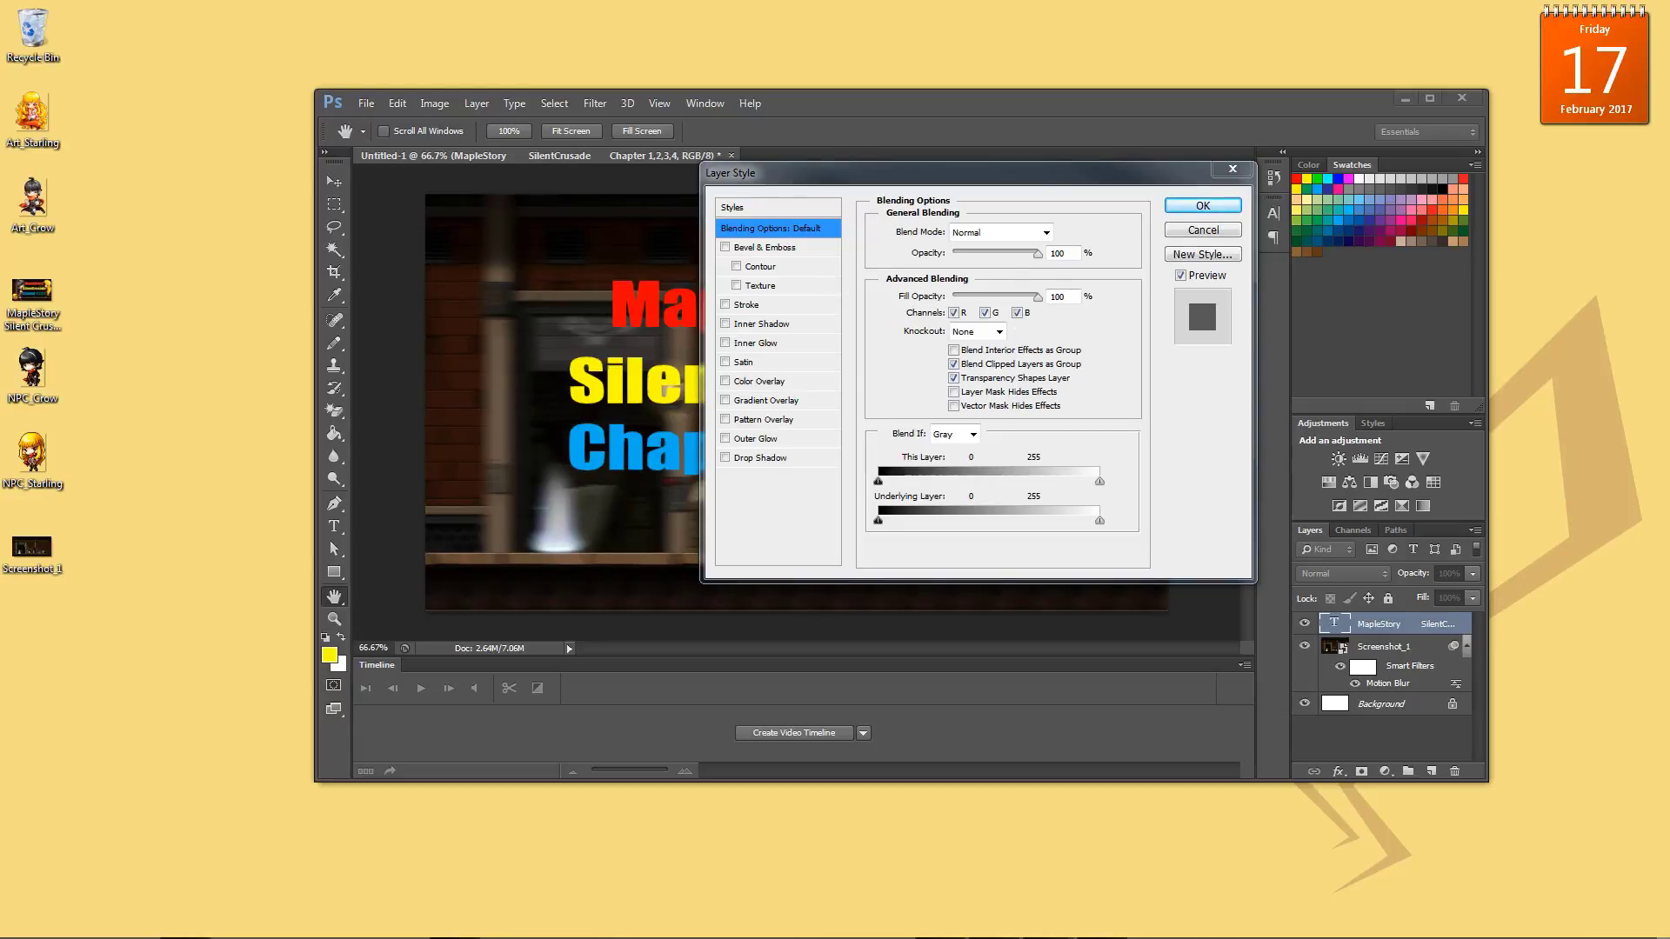
drag(0, 127, 0, 127)
click(765, 306)
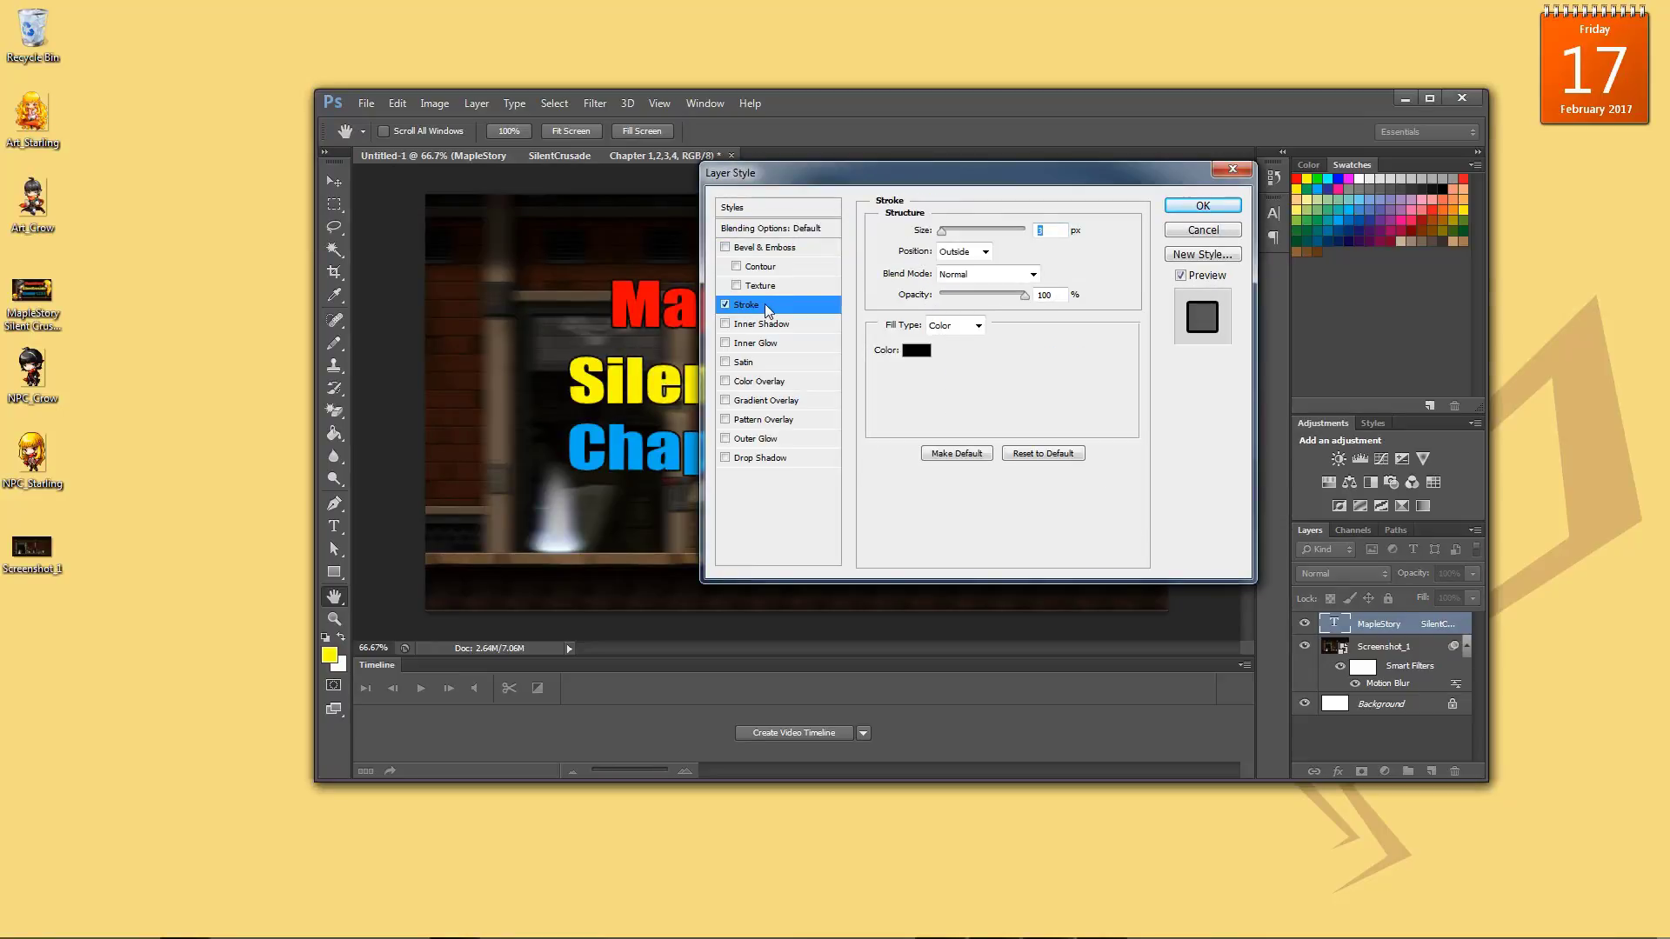
click(1053, 229)
text(16)
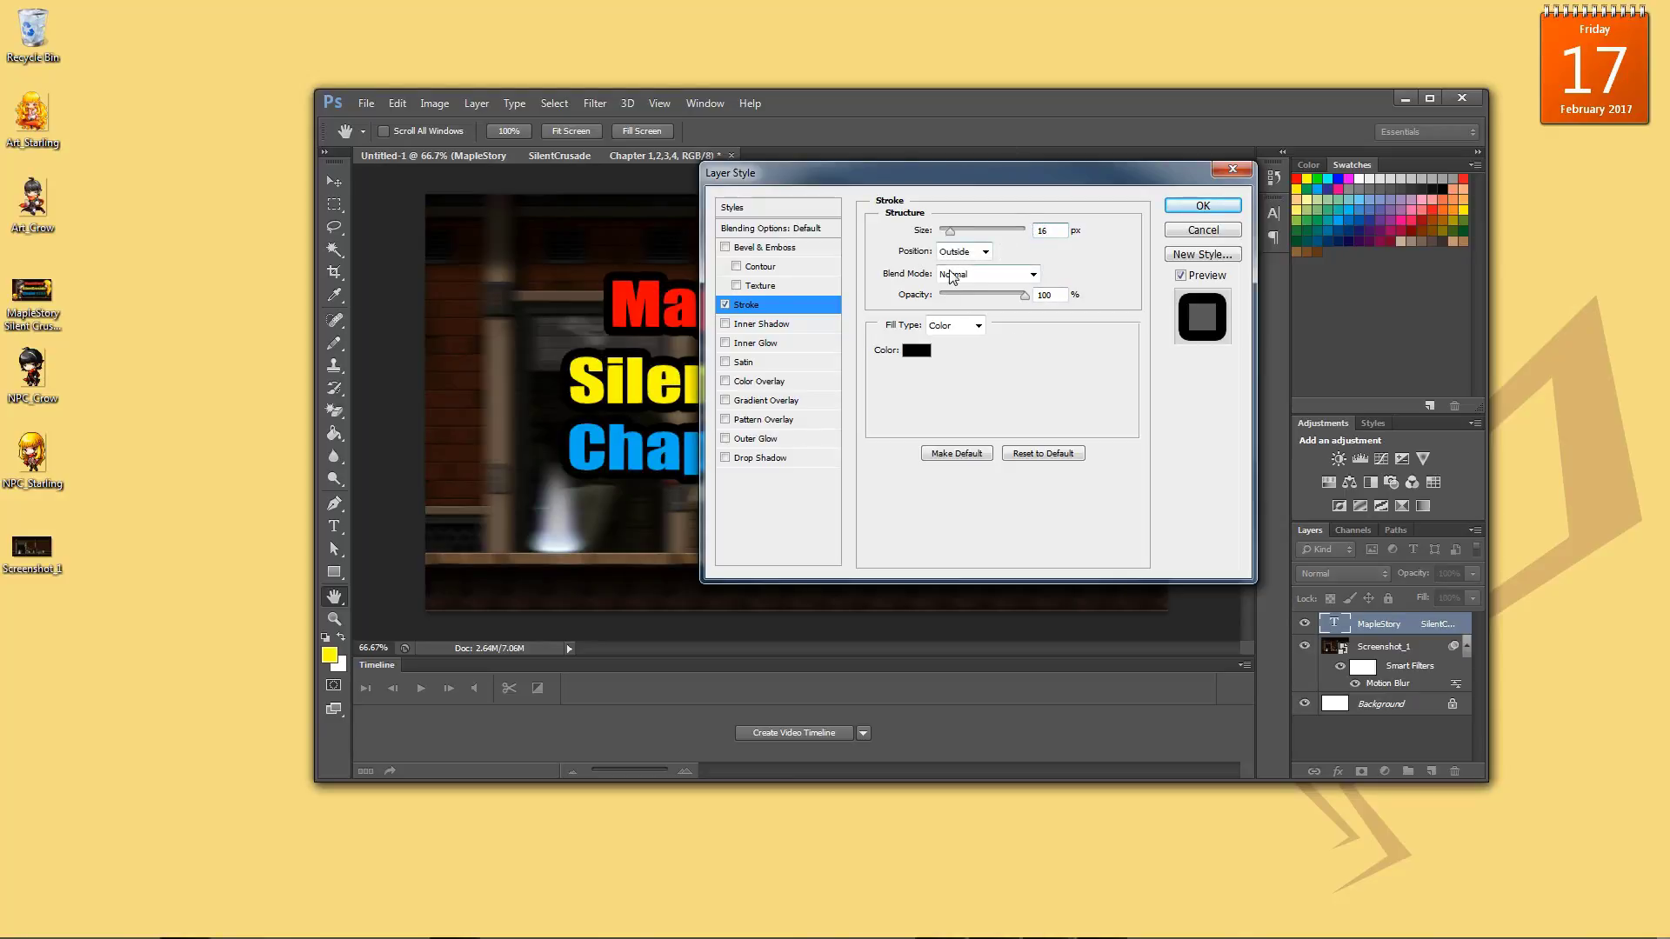
- Change the stroke colour to dark grey 212020
drag(1002, 181, 1118, 193)
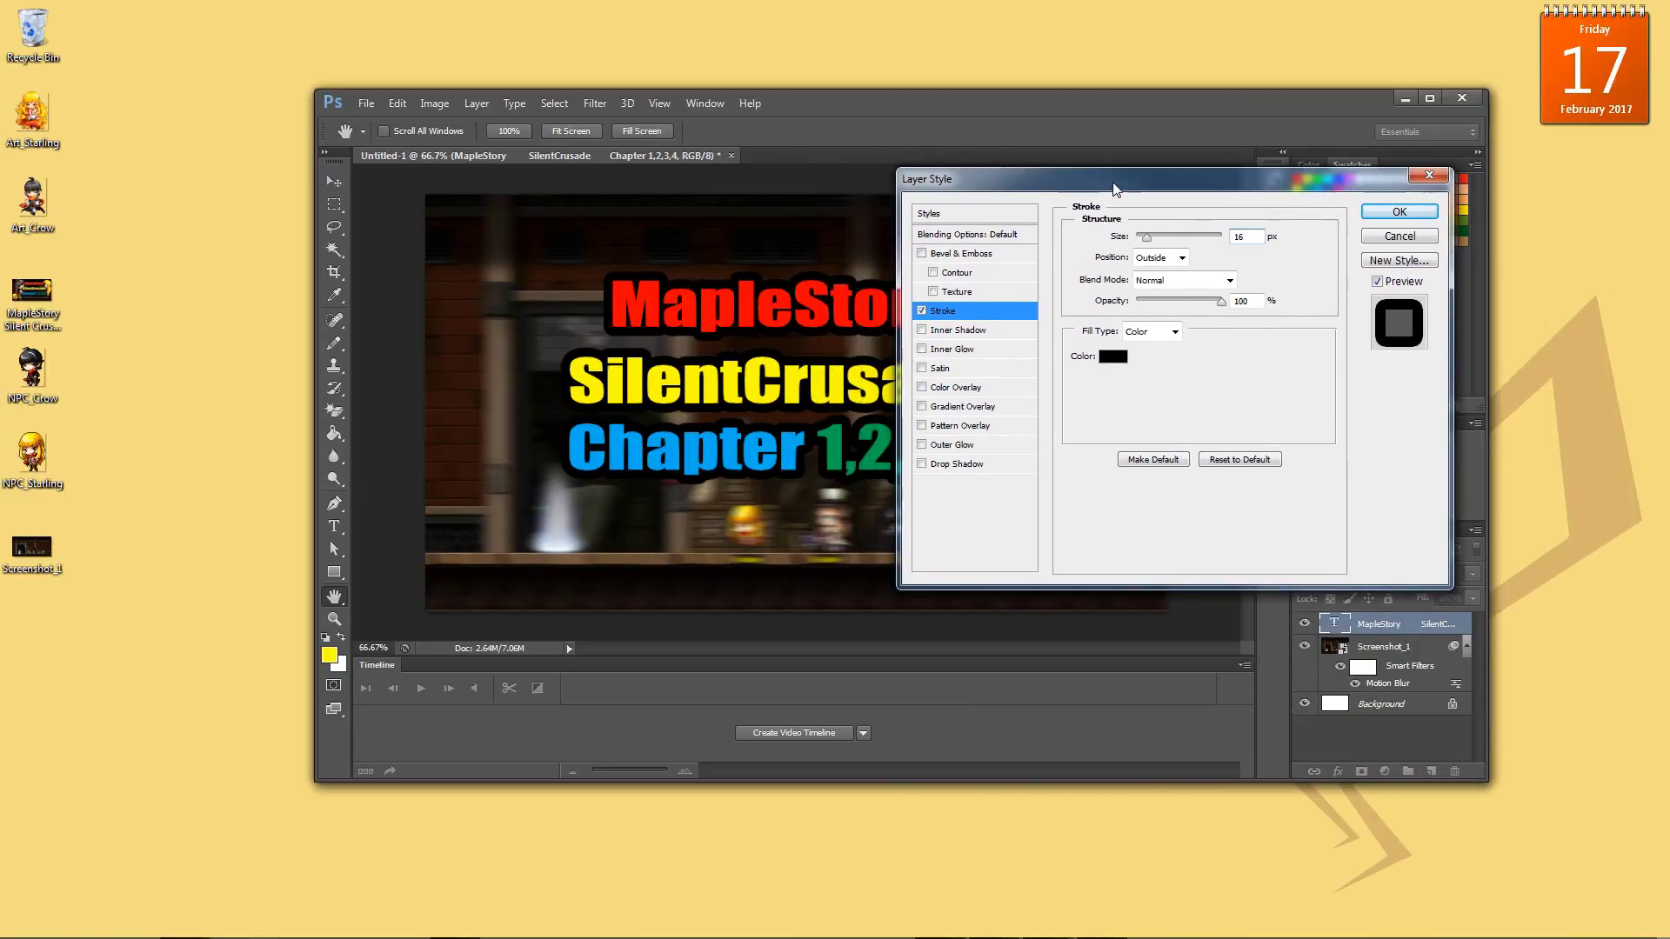
click(1113, 359)
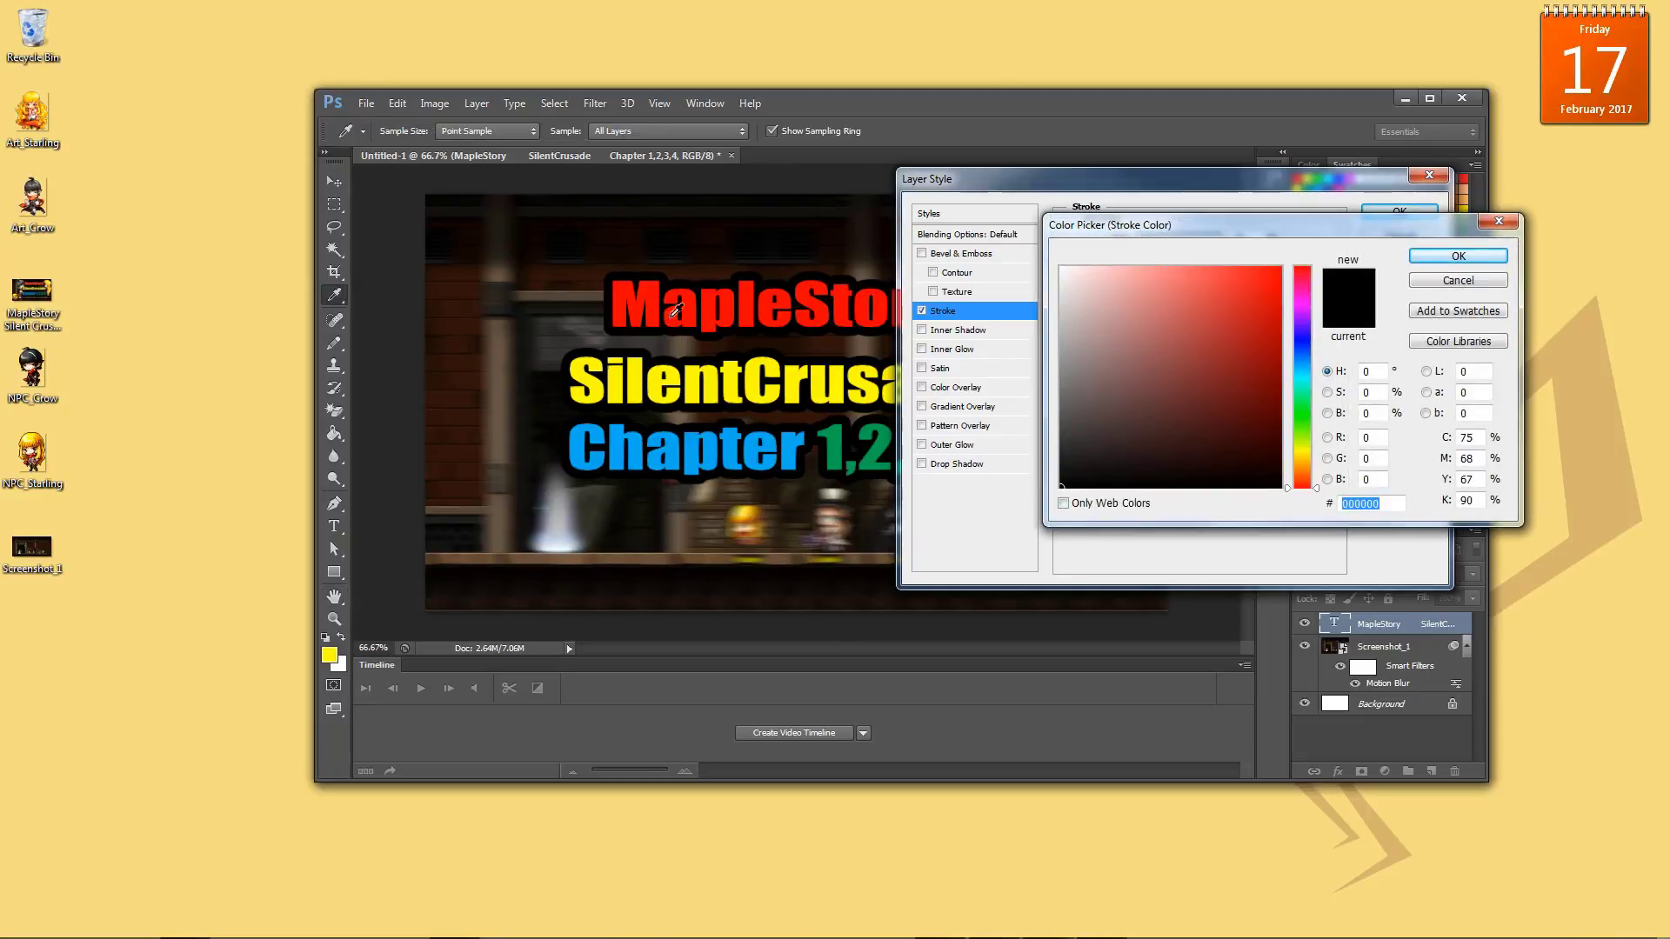
click(1214, 340)
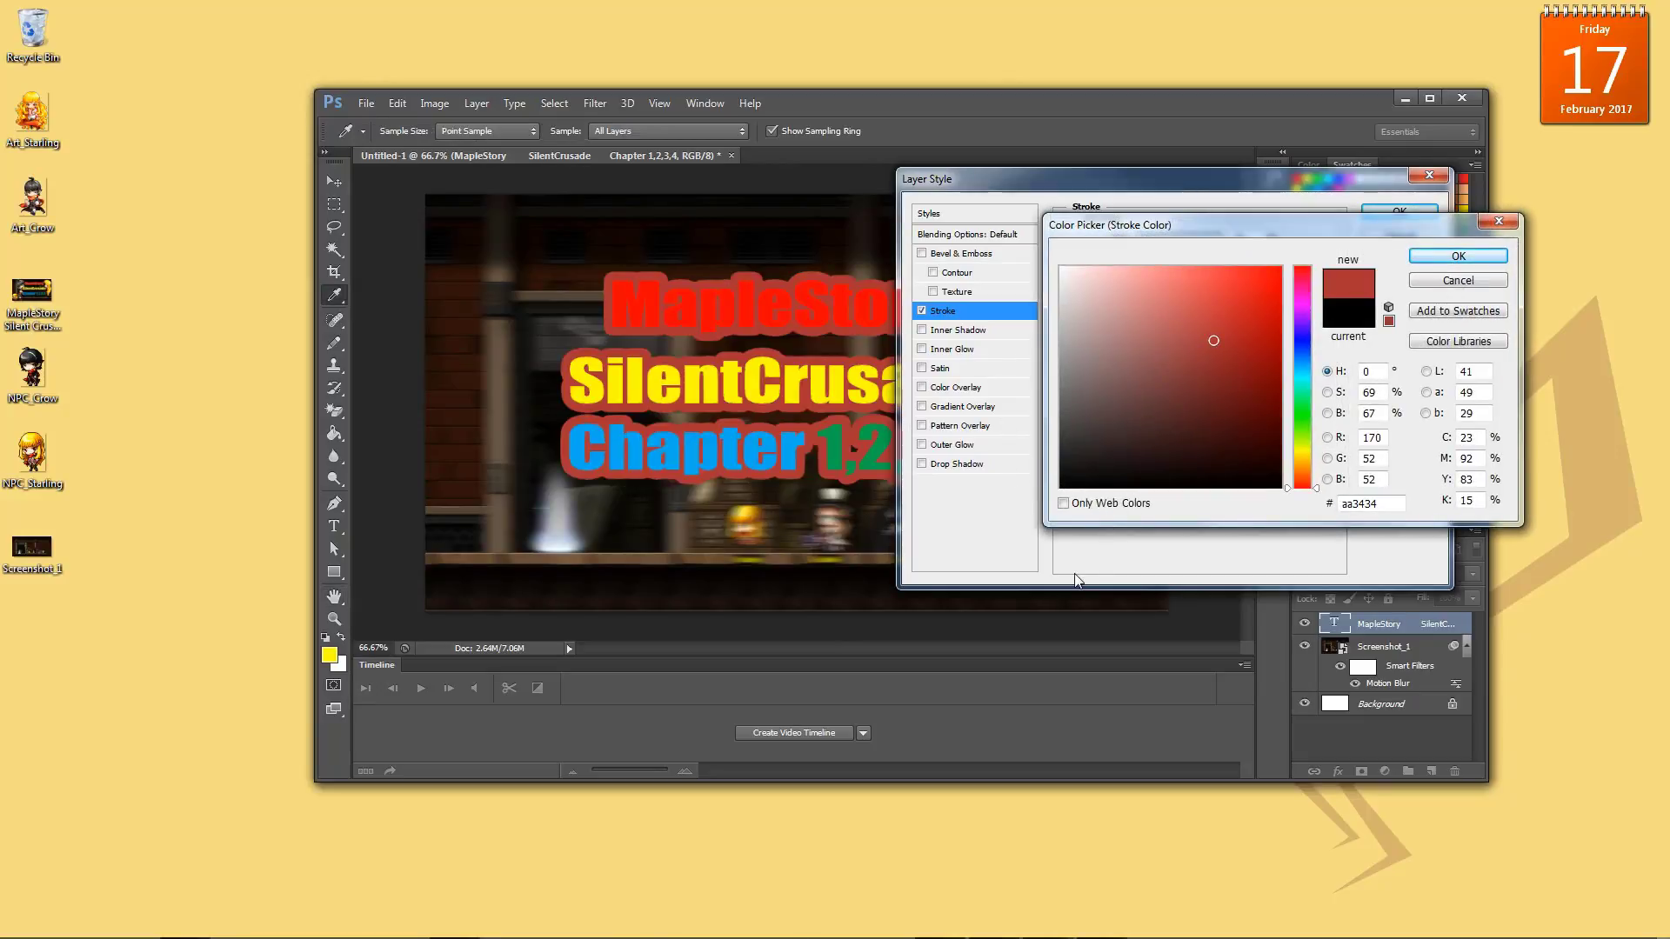
click(1126, 424)
click(1071, 467)
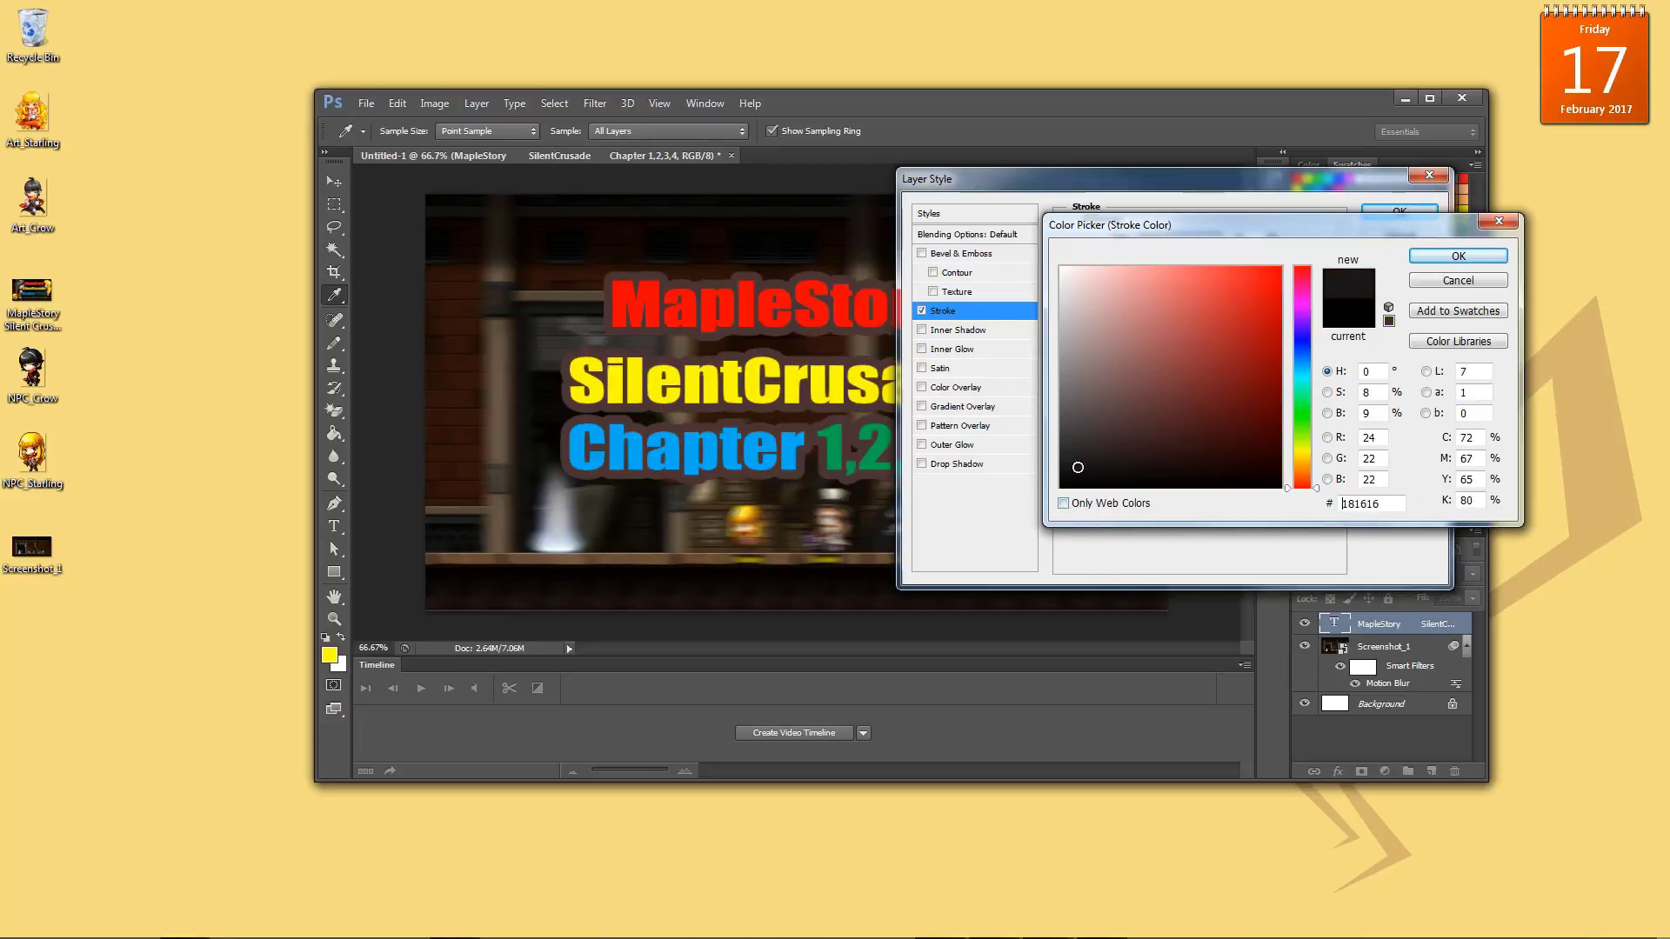
click(1064, 476)
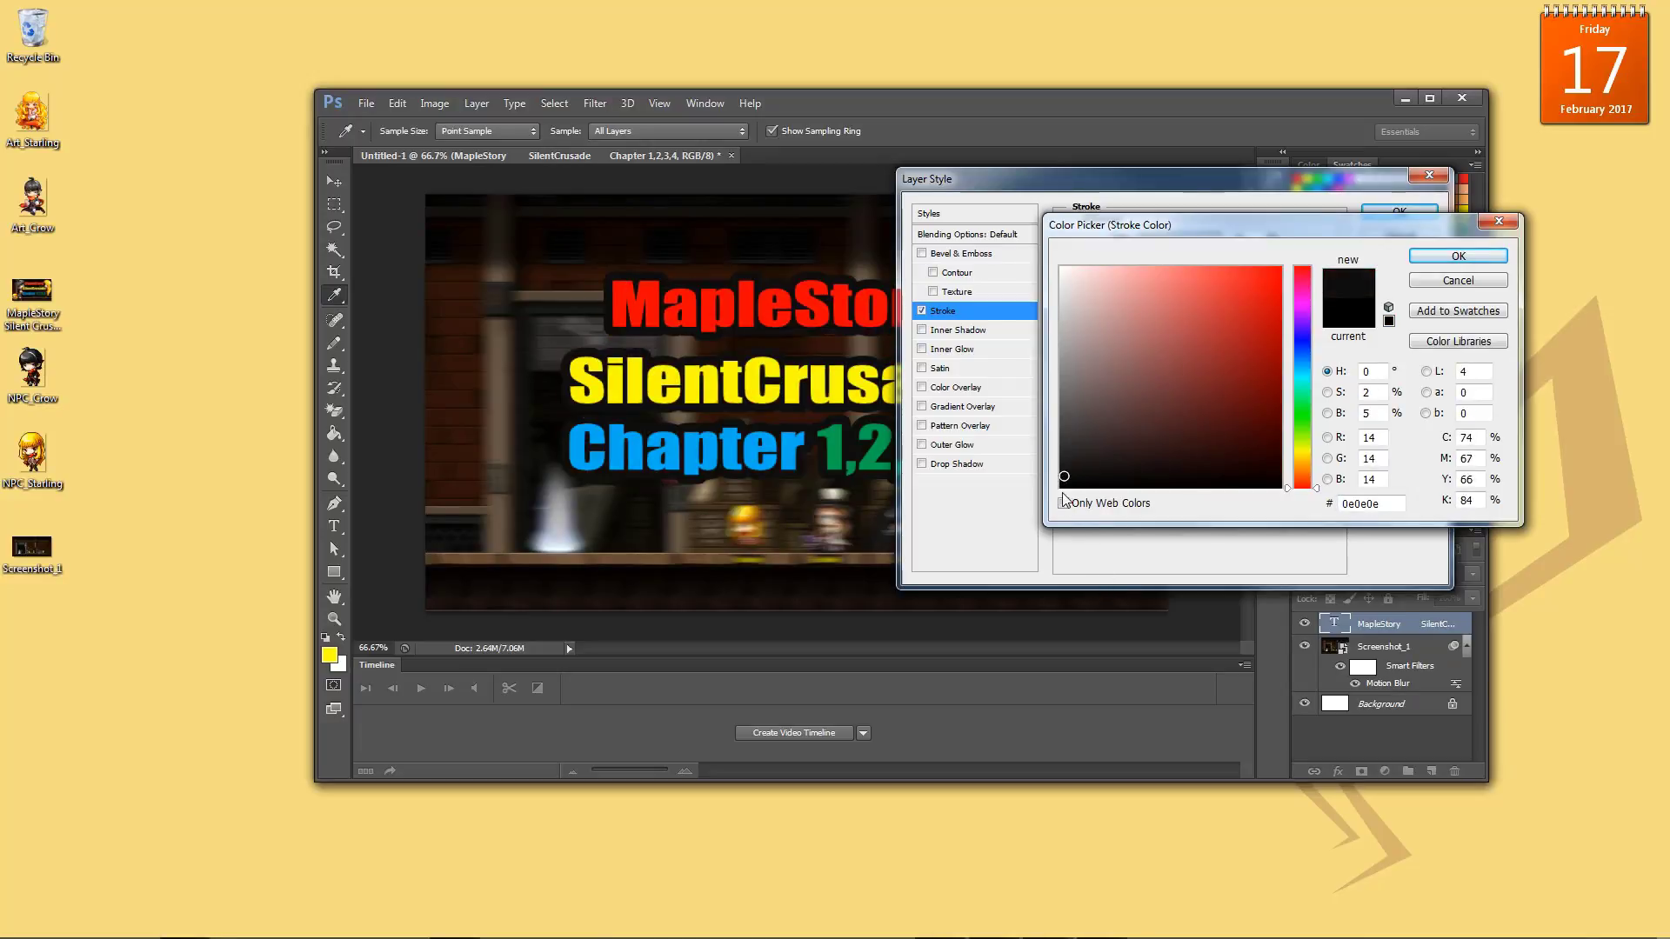
click(1064, 459)
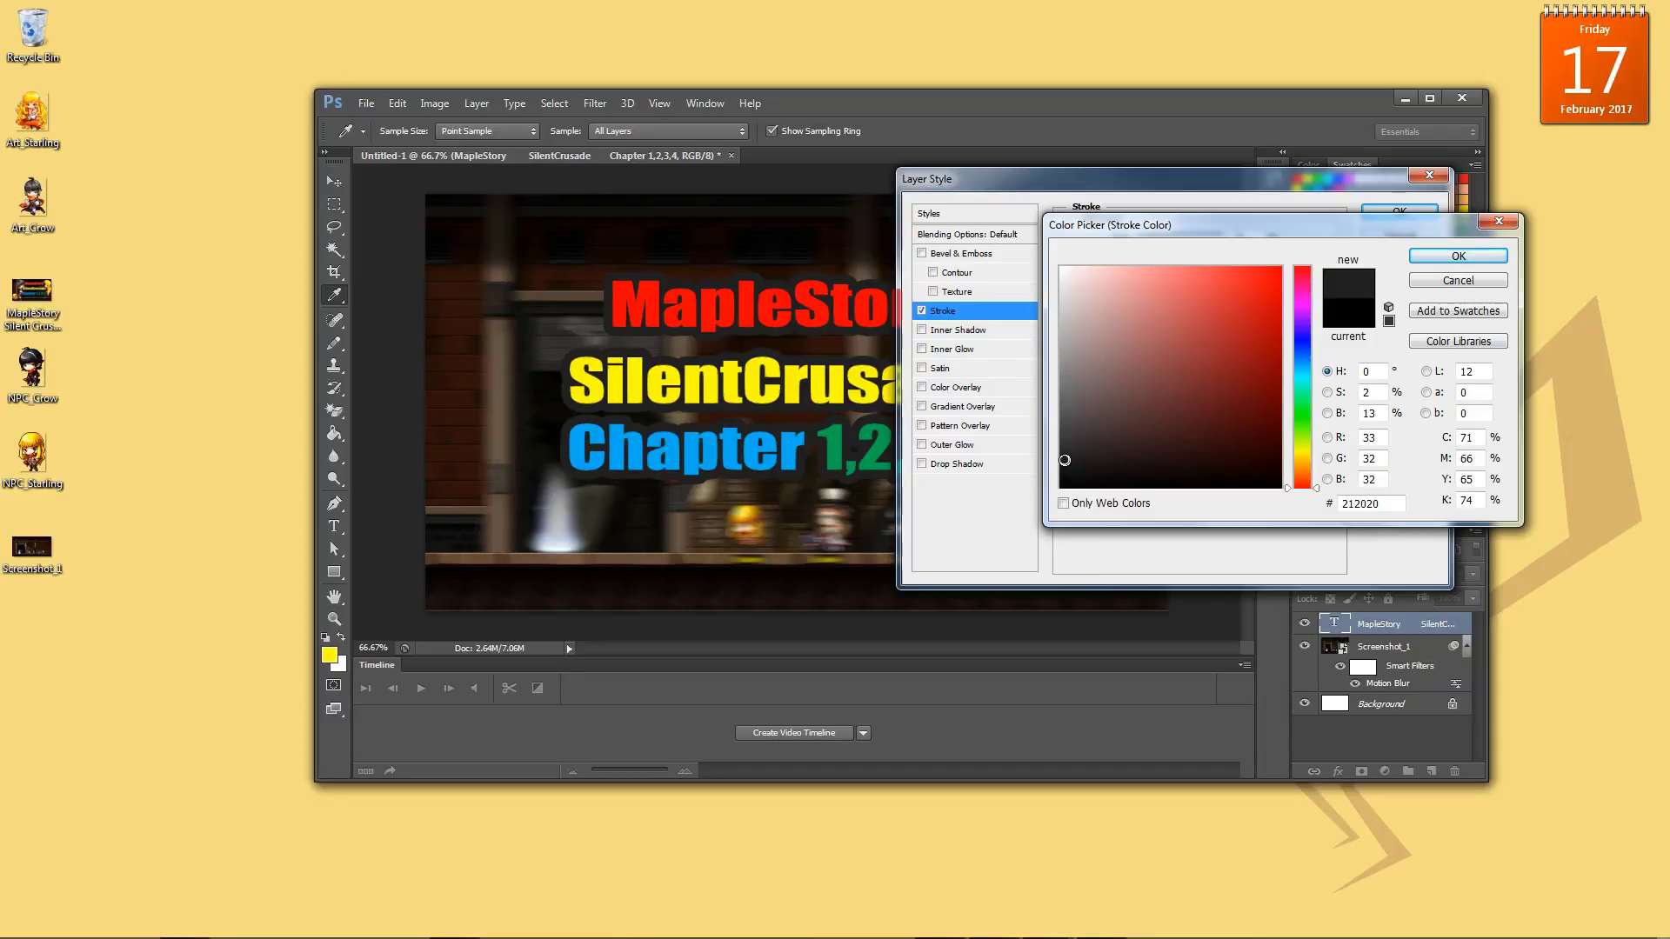
click(1064, 460)
click(1458, 256)
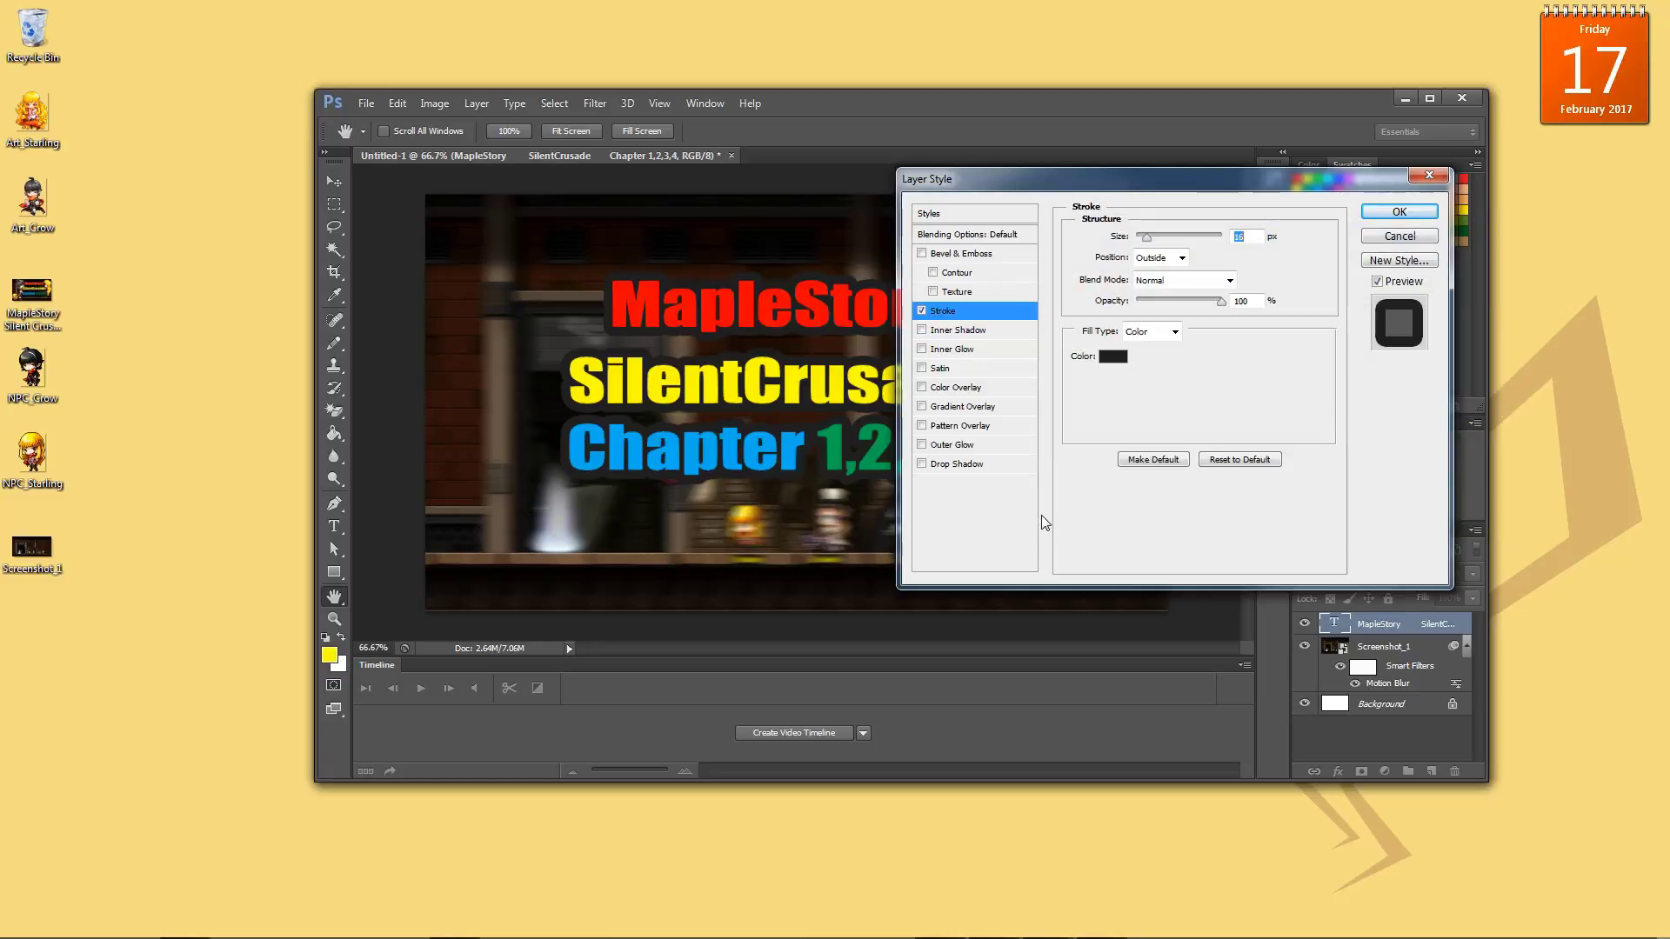
- Try a black-to-white gradient overlay on the title text at reduced opacity and switch it off again
click(960, 406)
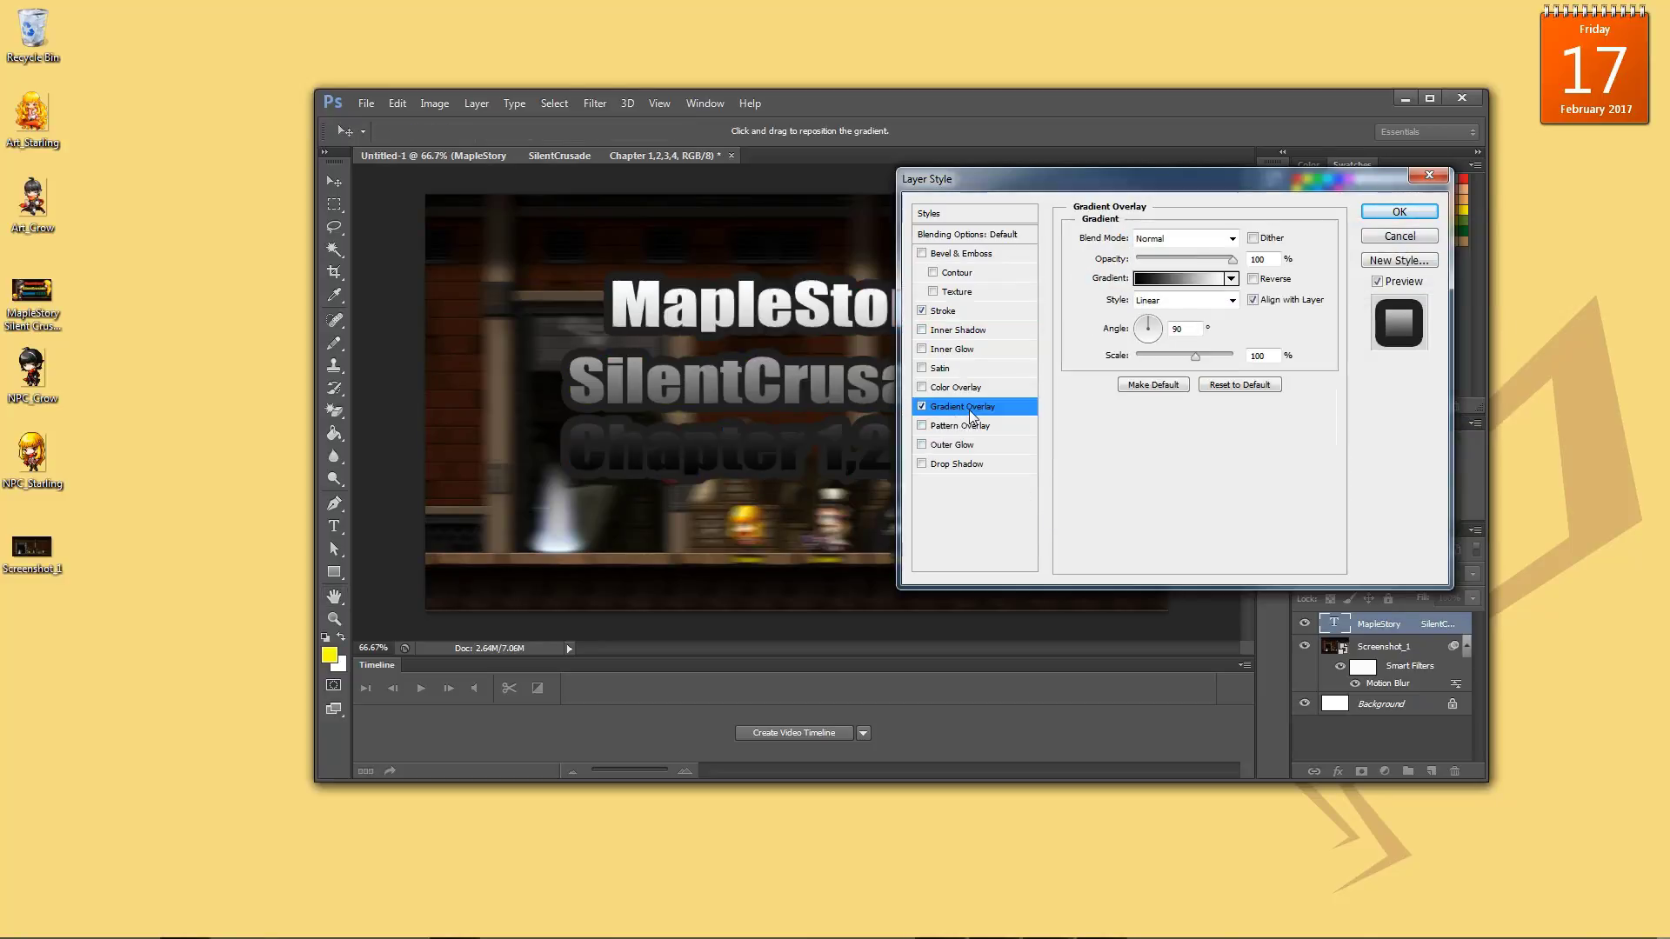
click(1201, 258)
click(1150, 259)
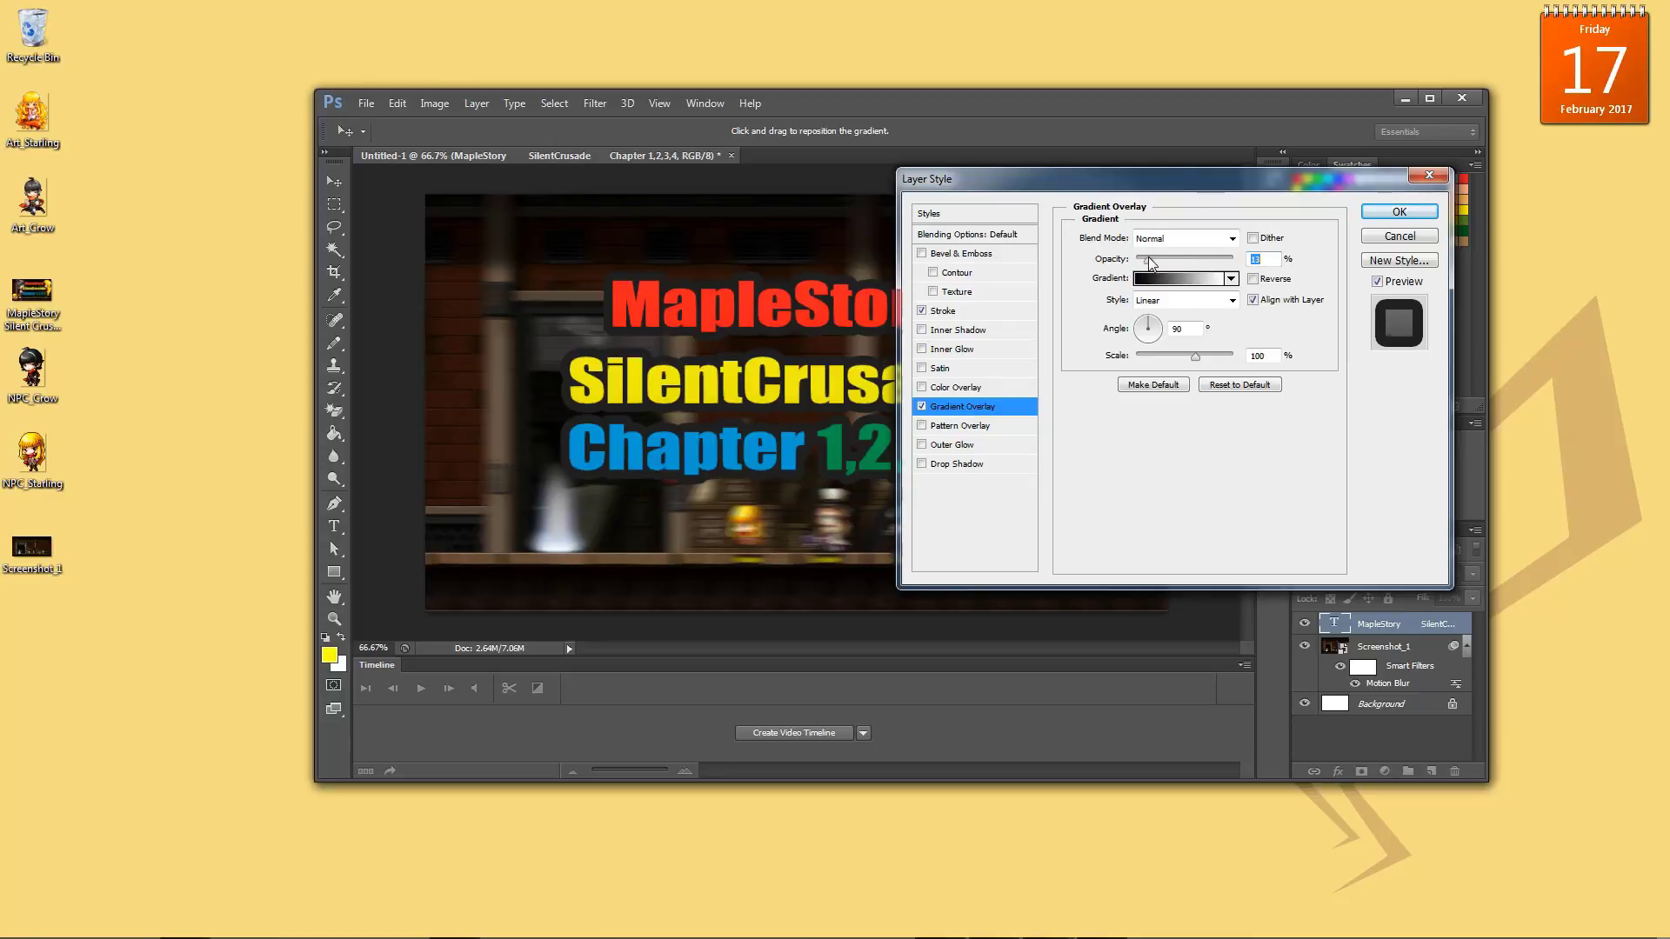
drag(1149, 261, 1190, 257)
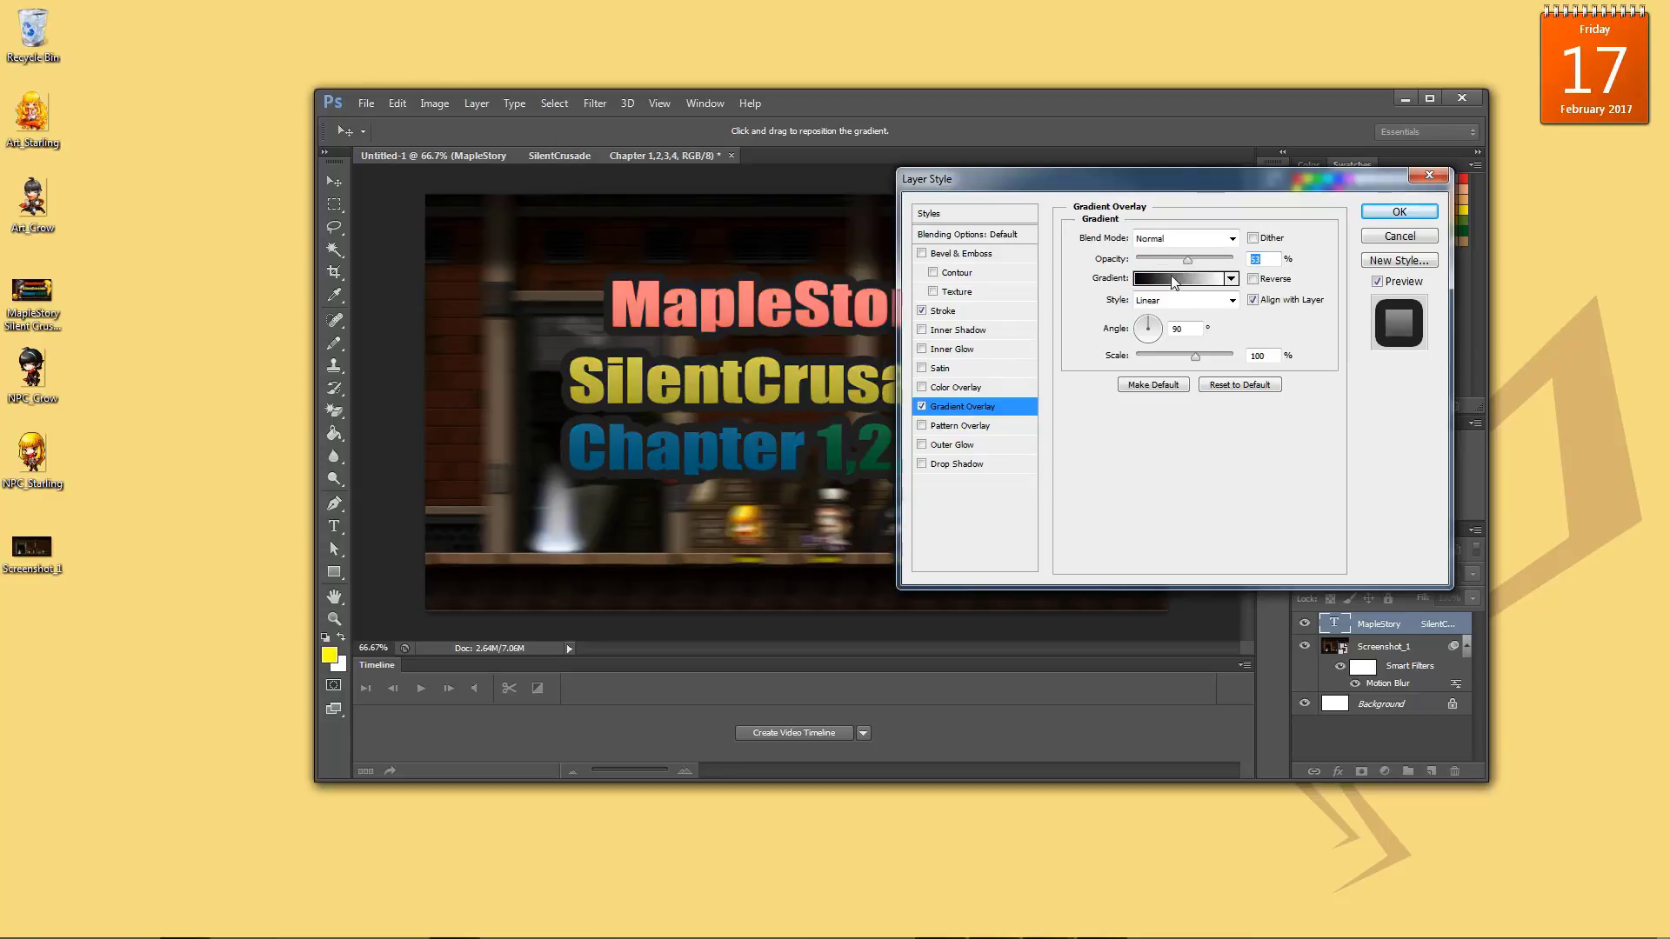
click(921, 406)
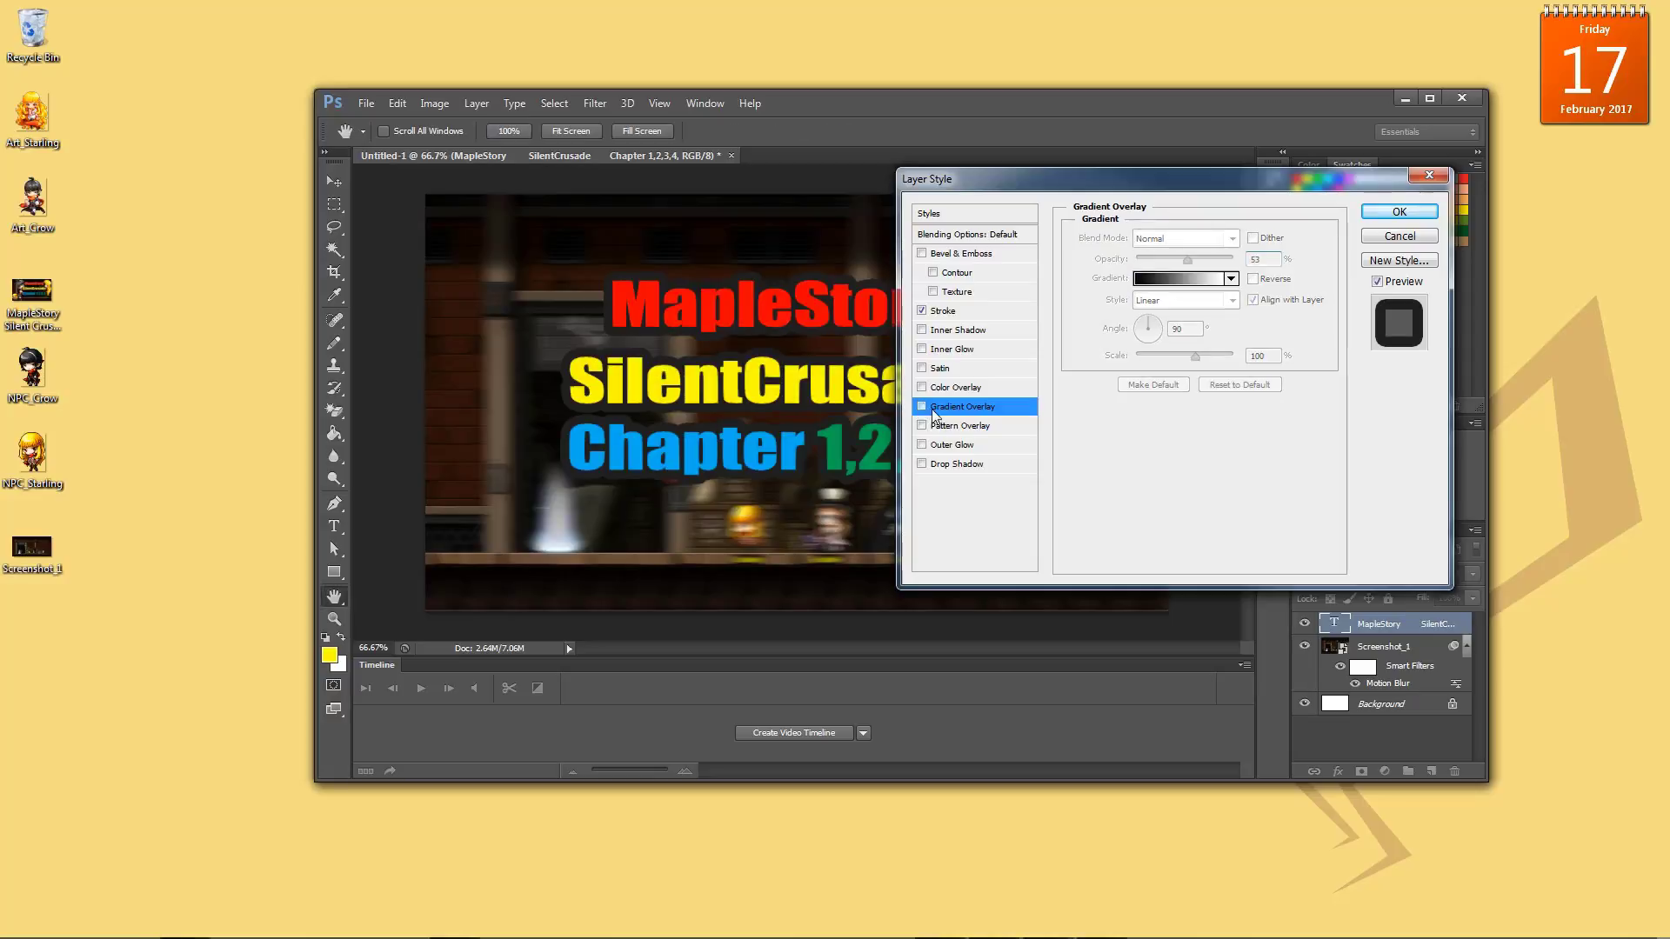
- Add a drop shadow to the title text with a distance of 42 px
click(962, 466)
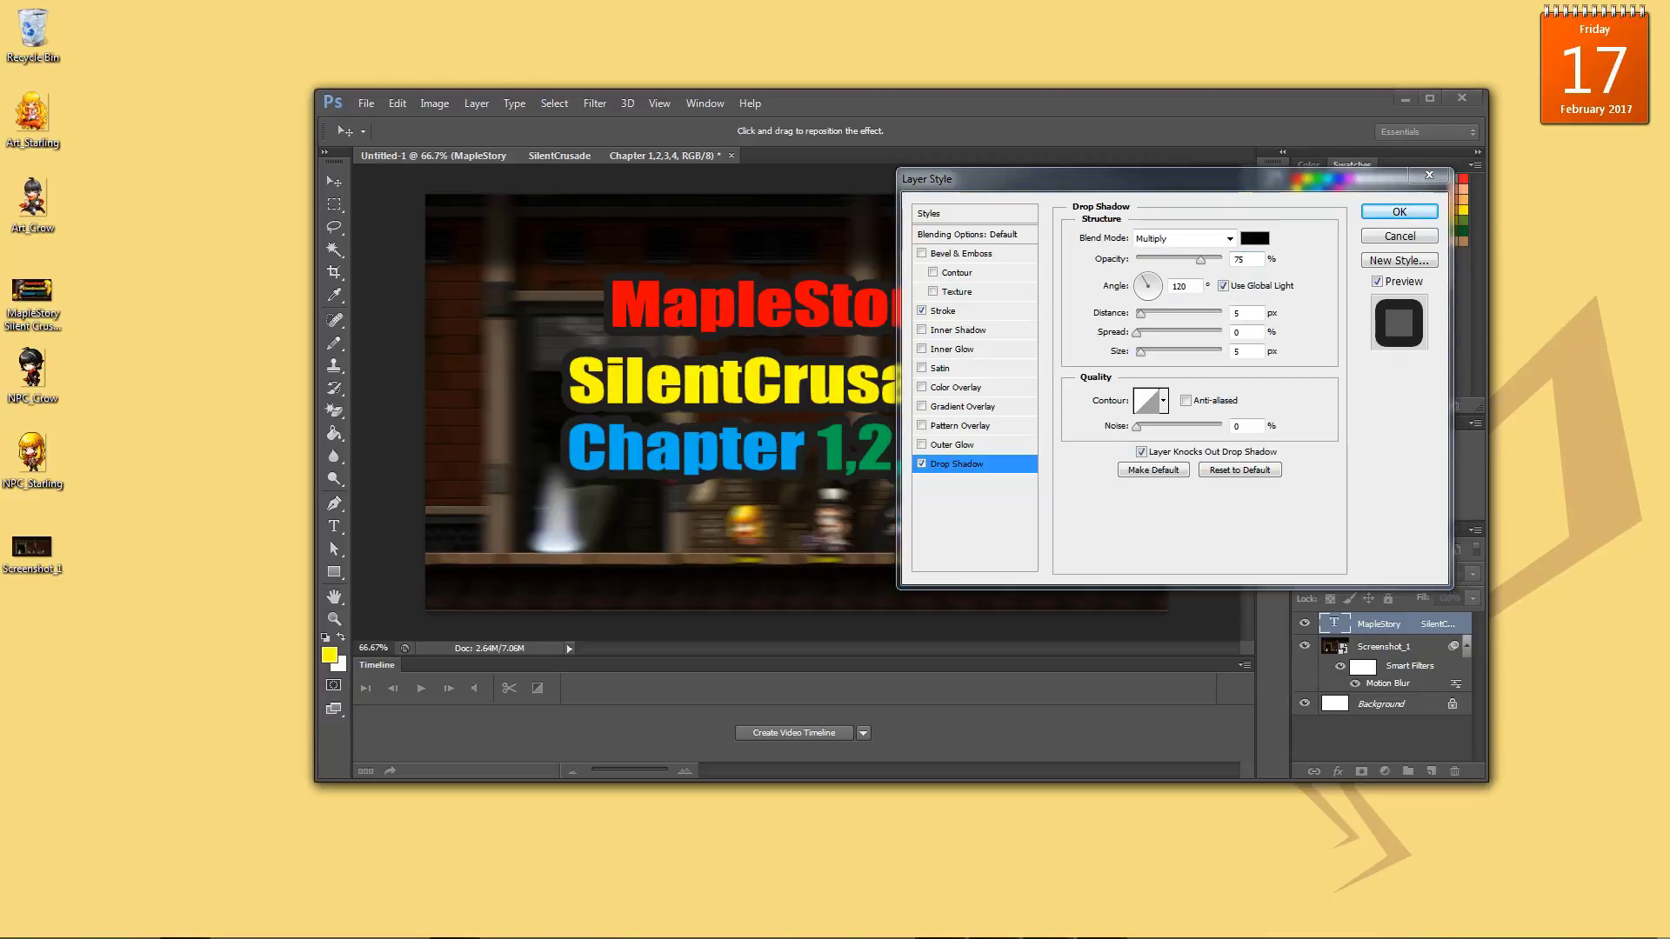
drag(0, 187, 0, 309)
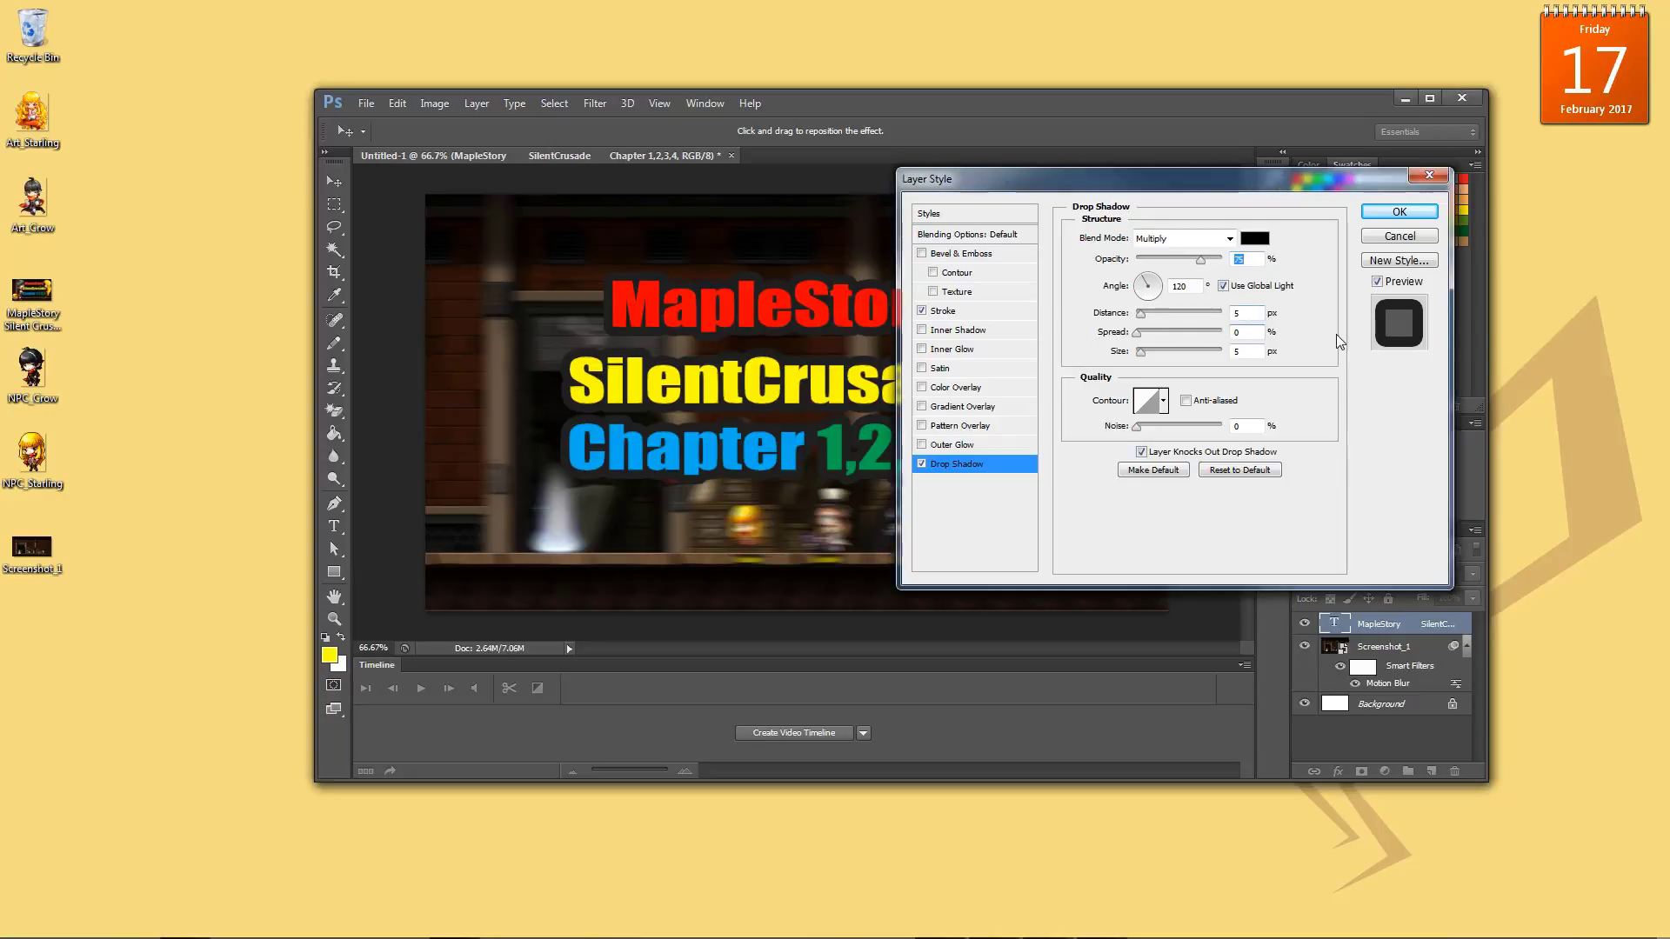
click(1258, 314)
text(45645)
key(BackSpace)
key(BackSpace)
key(BackSpace)
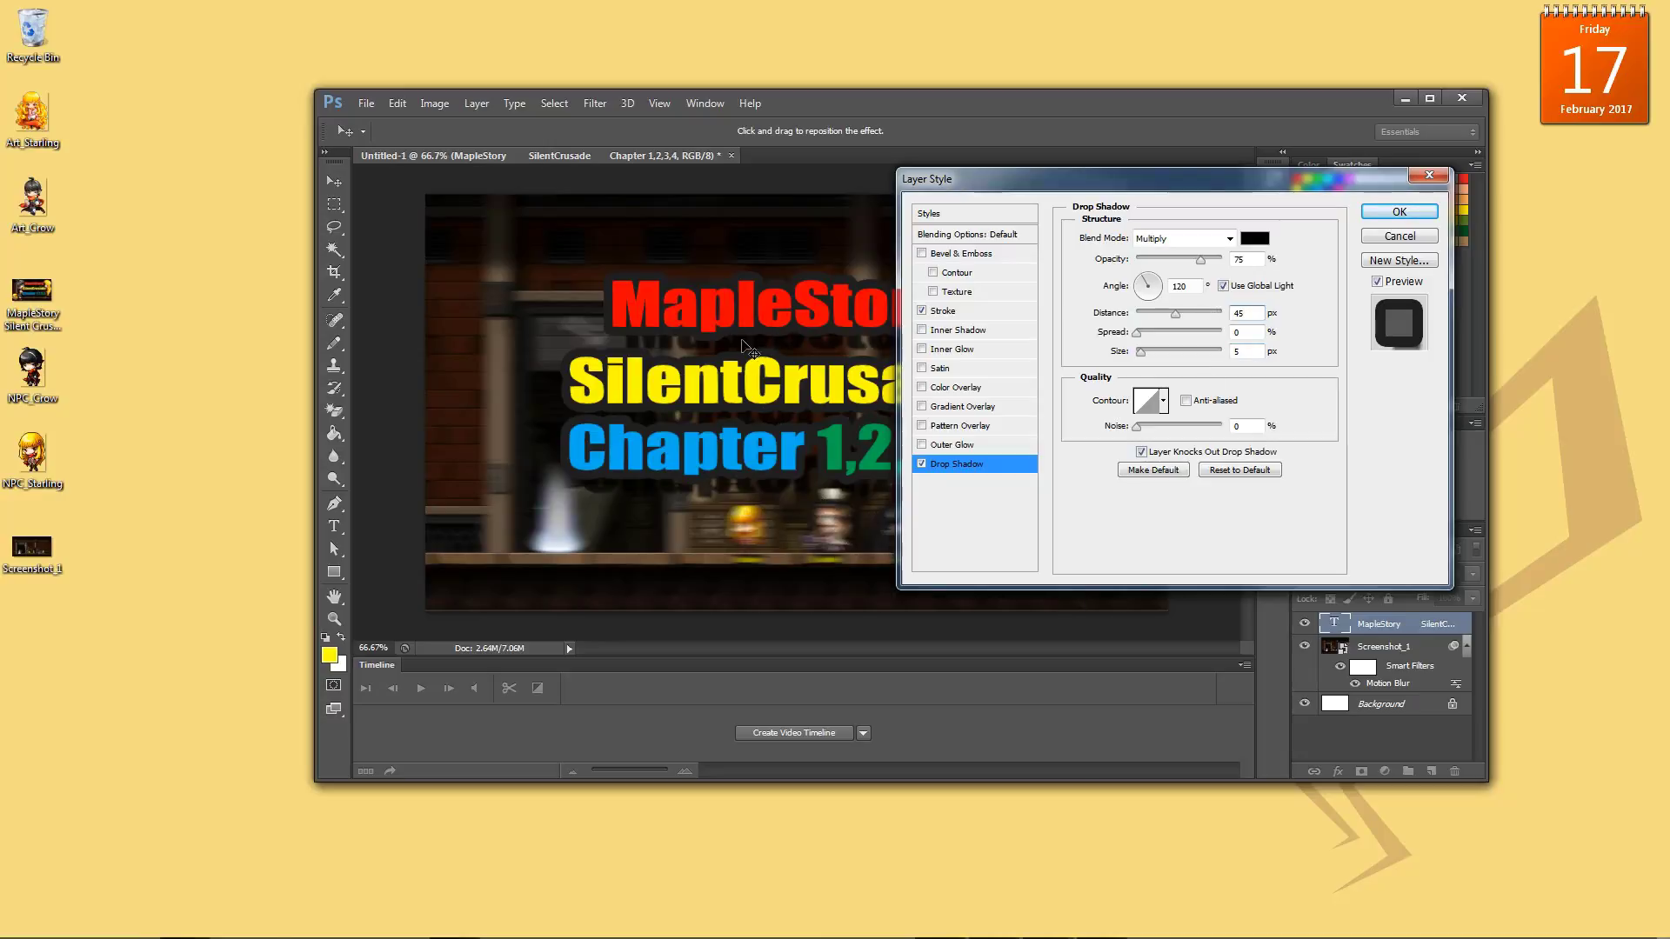
double_click(1244, 313)
text(42)
- Set the drop shadow's spread to 53% and its size to 70 px
double_click(1252, 332)
text(53)
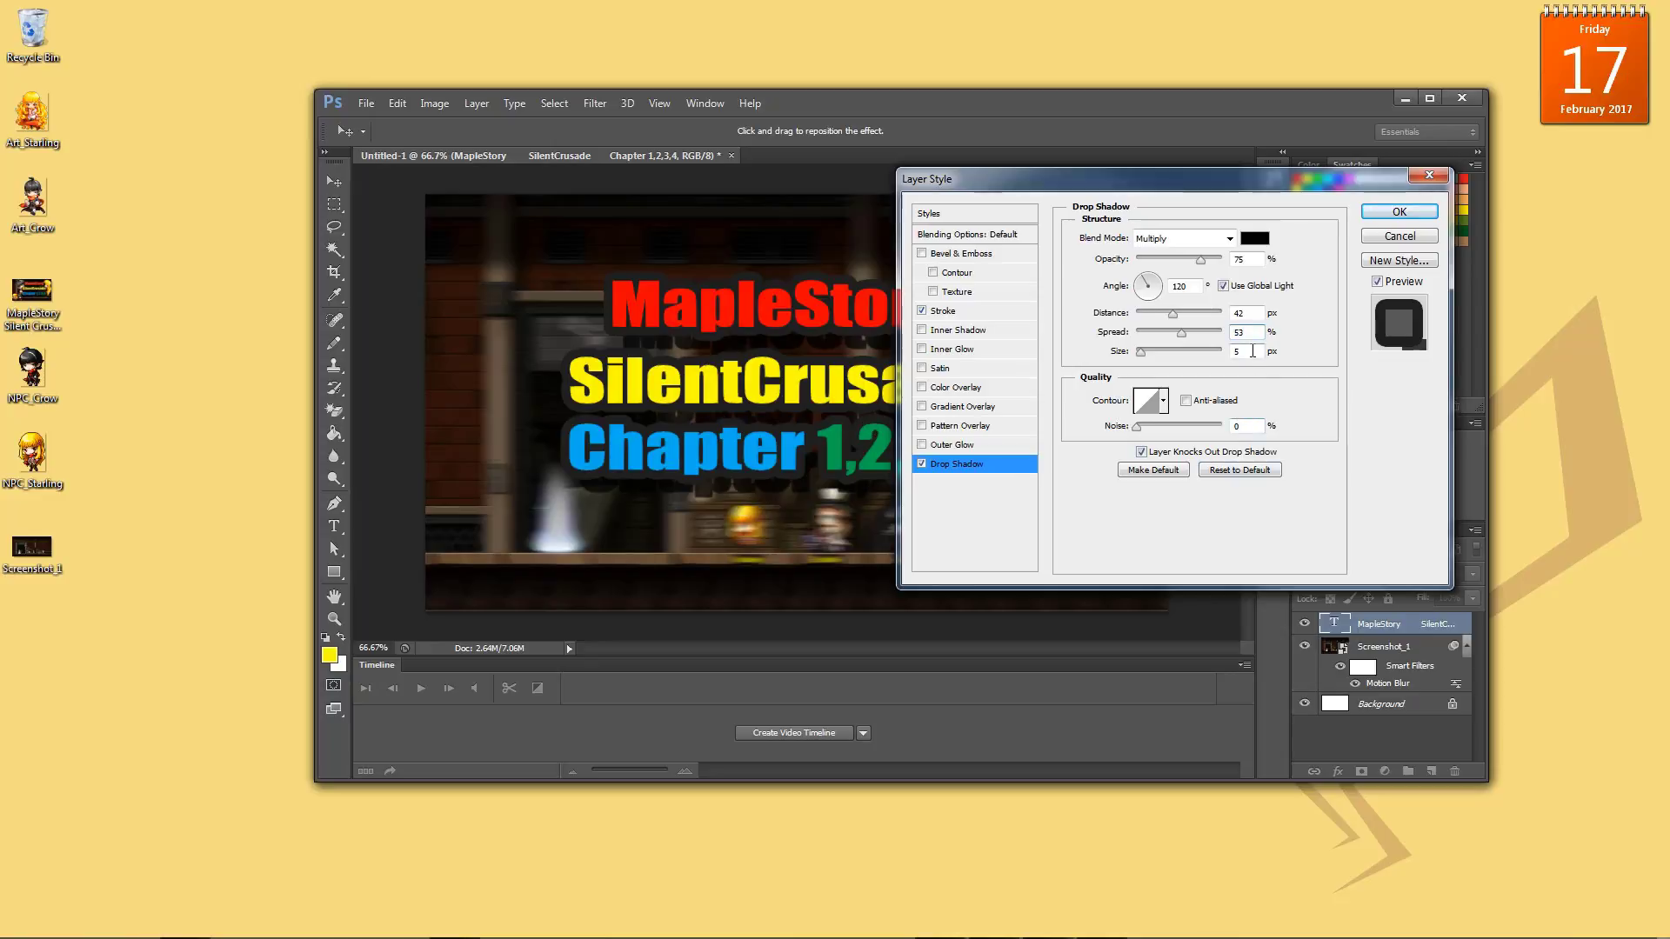
key(Tab)
text(70)
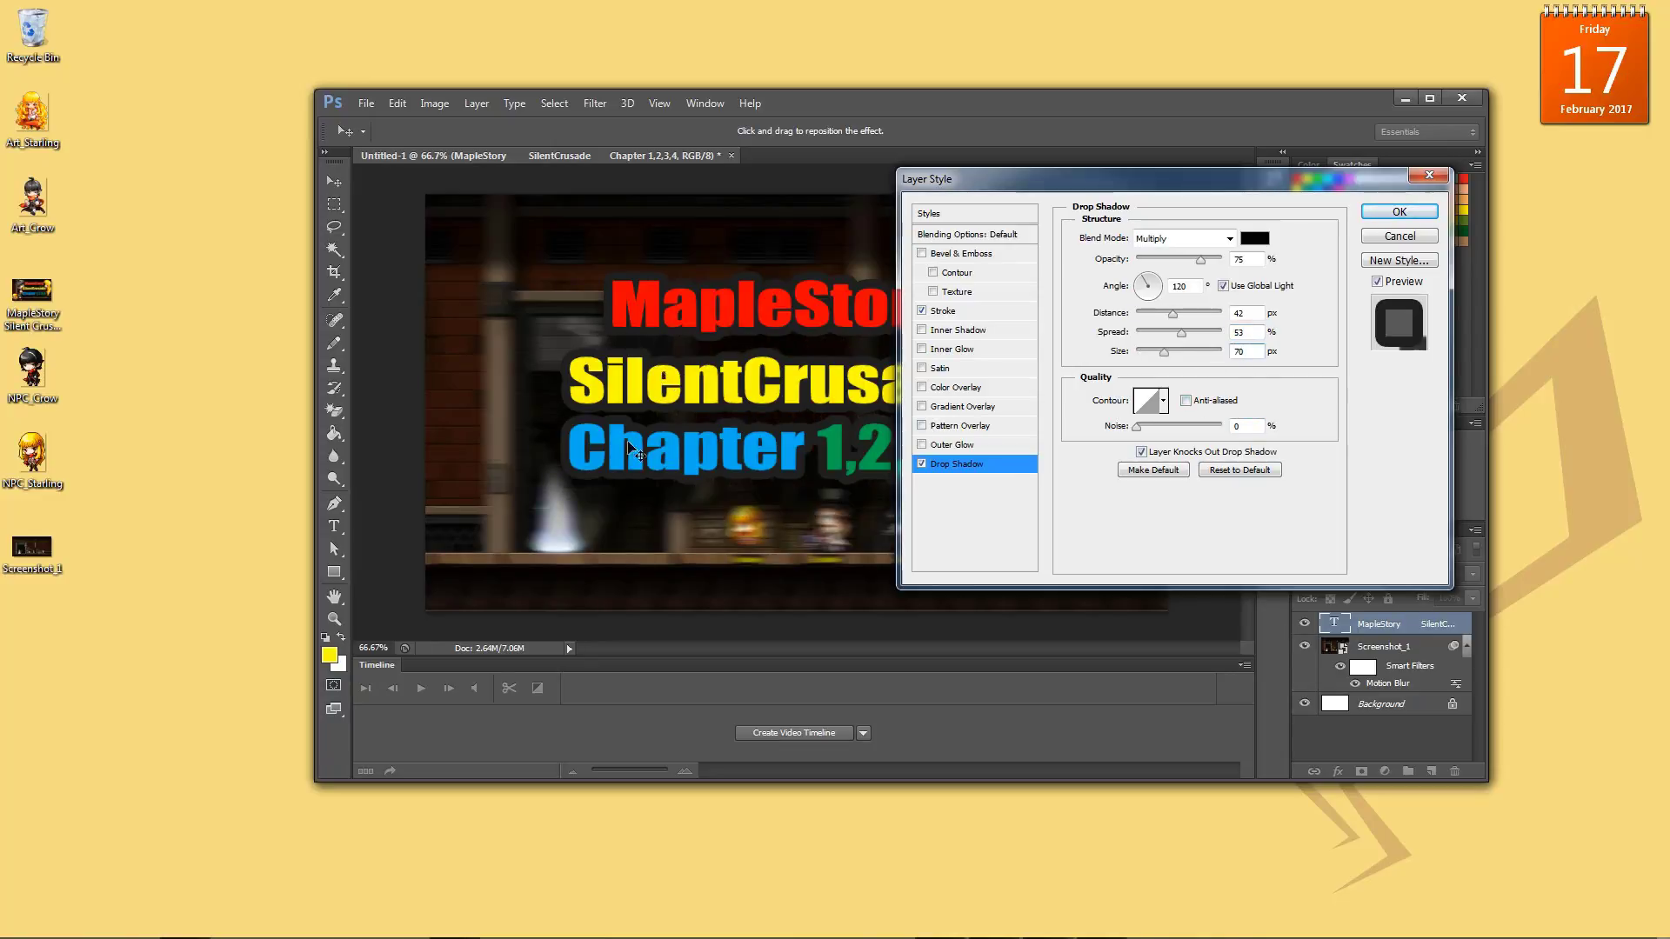
- Set the drop shadow's opacity to 89% and apply the layer style
drag(1101, 187, 1126, 232)
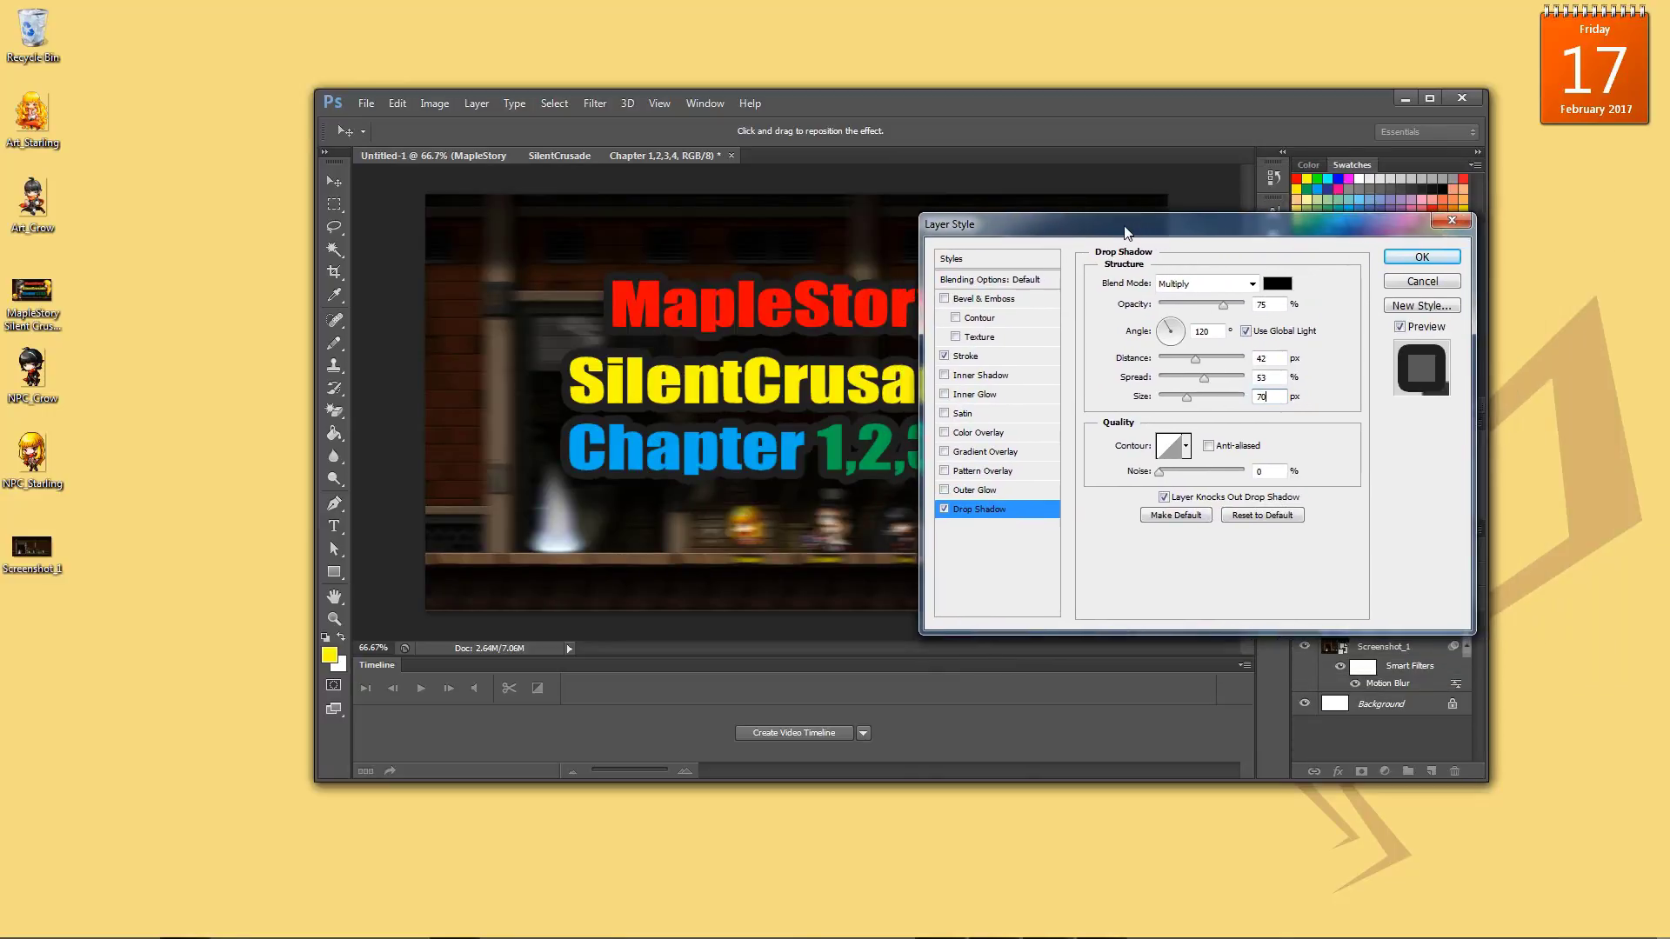
double_click(1262, 304)
text(89)
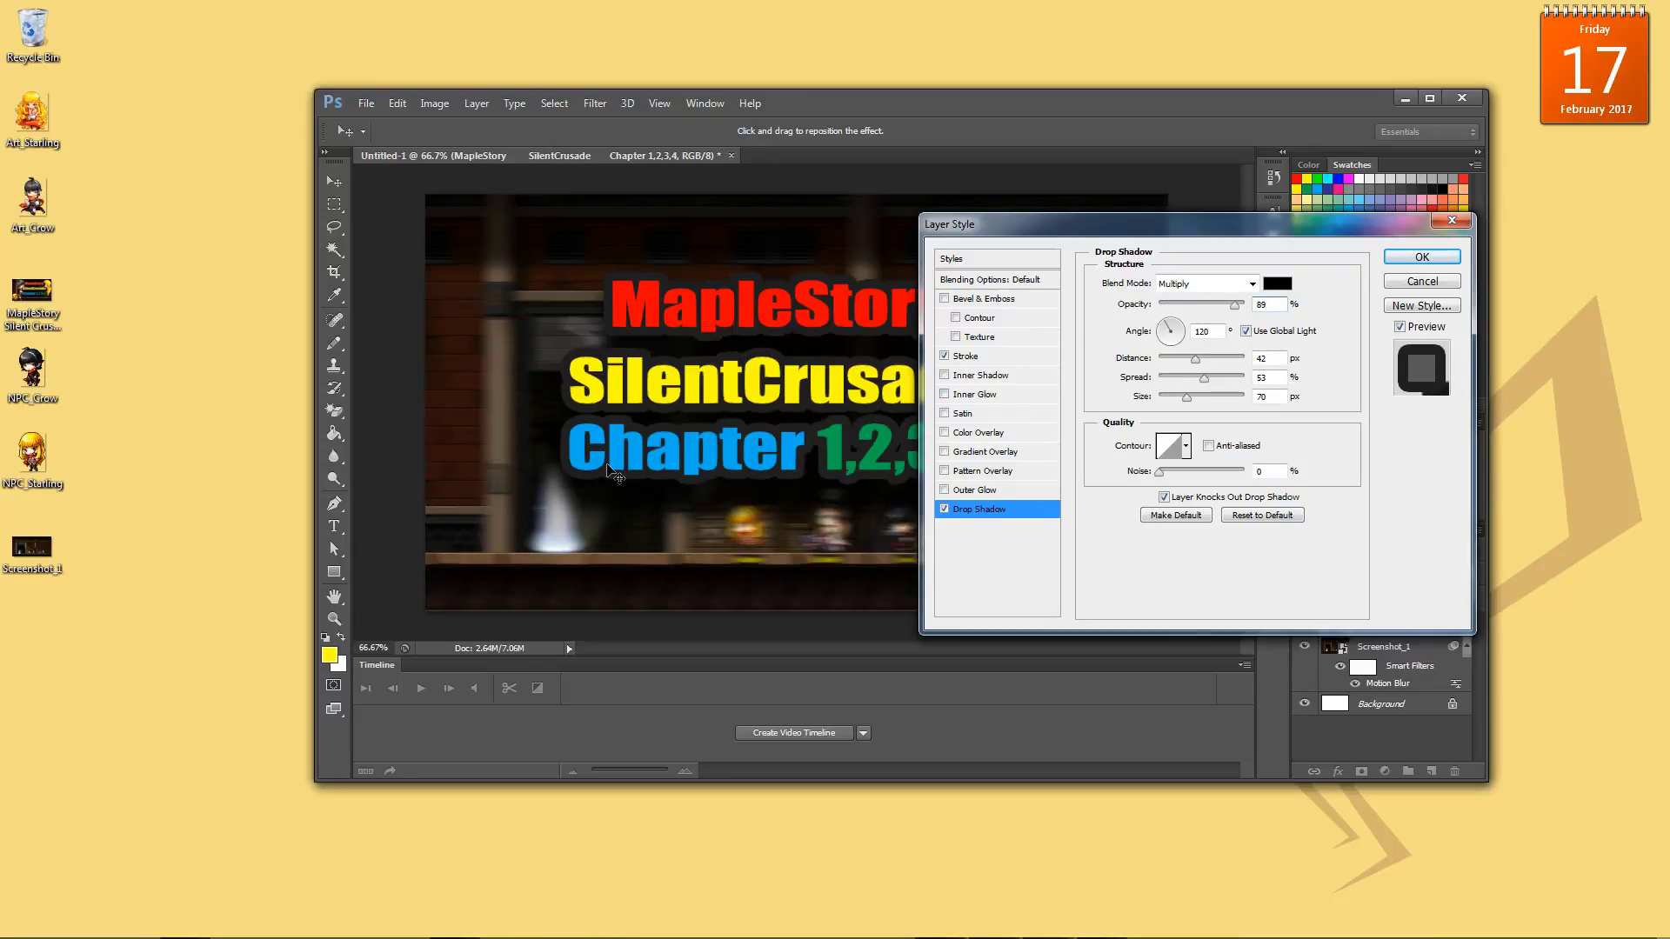
mouse_move(1037, 230)
mouse_down()
mouse_move(1381, 361)
mouse_move(1327, 416)
mouse_move(1197, 218)
mouse_move(1043, 211)
mouse_up()
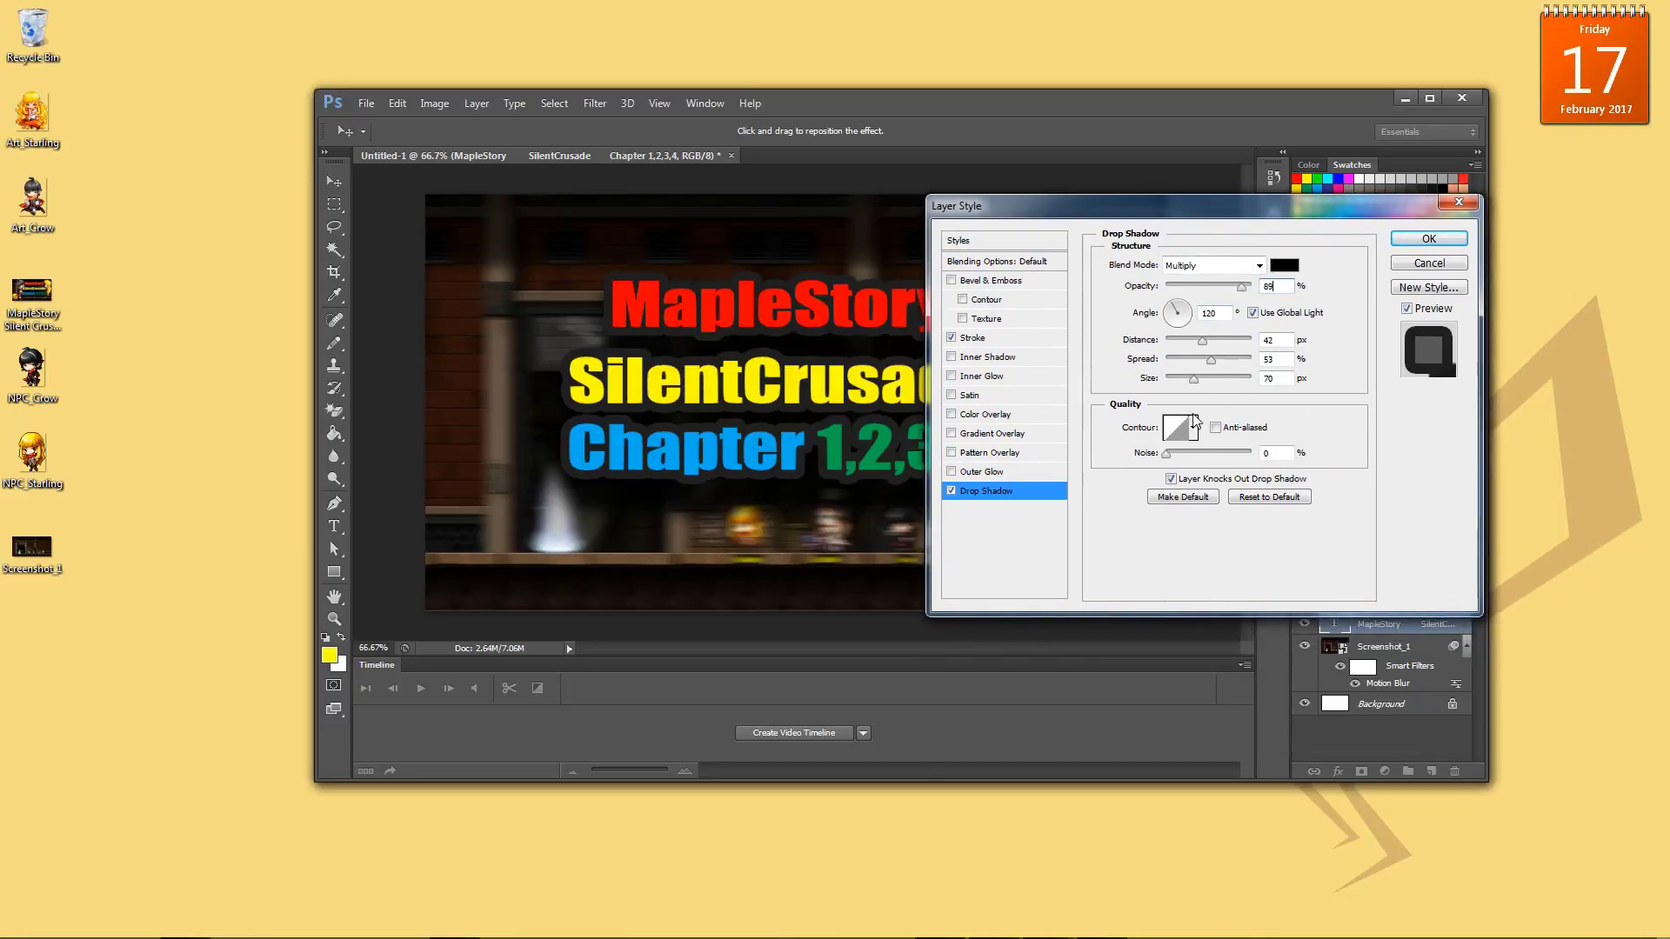
click(1429, 240)
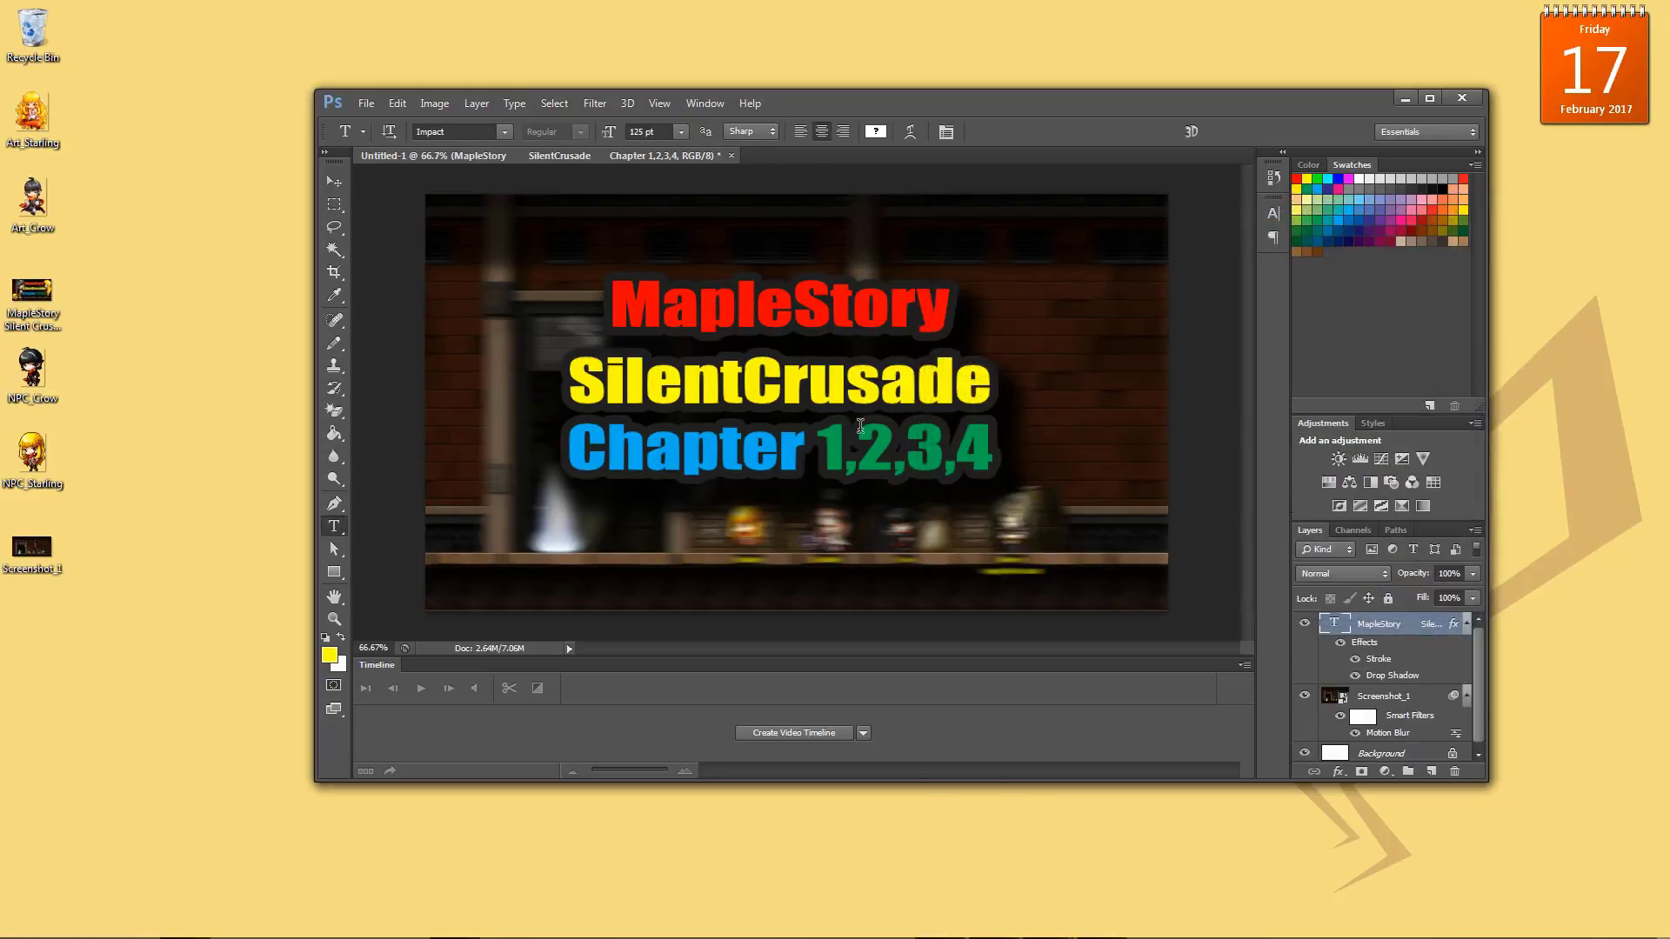
- Space the title lines apart by inserting three line breaks above "Chapter 1,2,3,4" and two above "SilentCrusade"
click(568, 424)
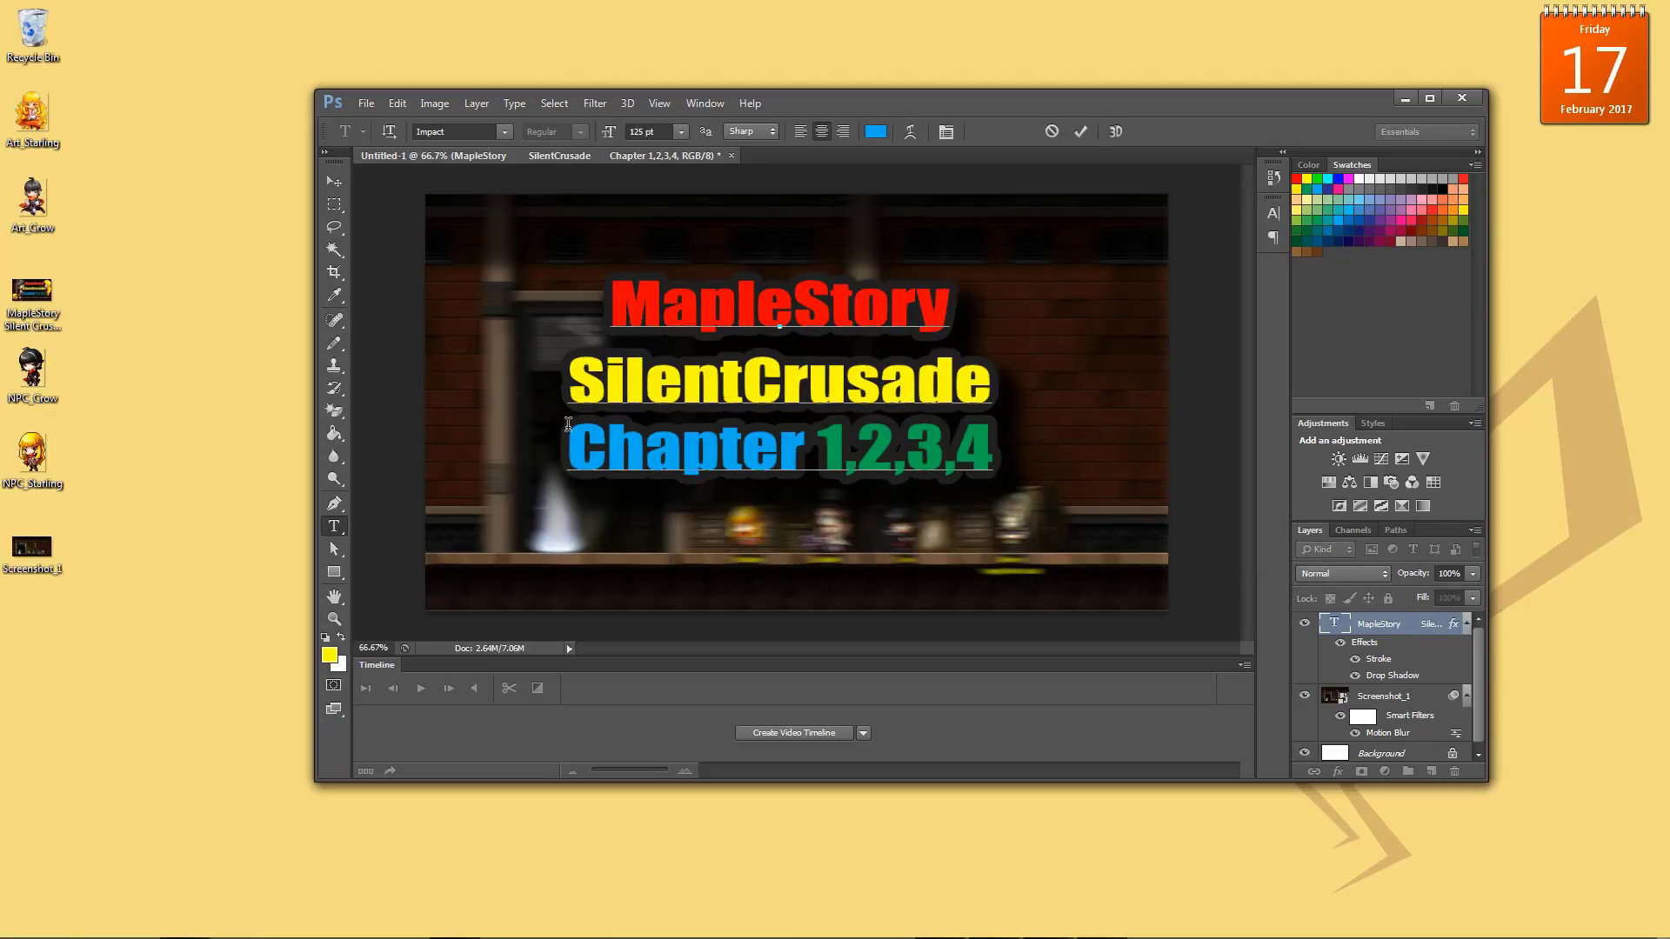
key(Return)
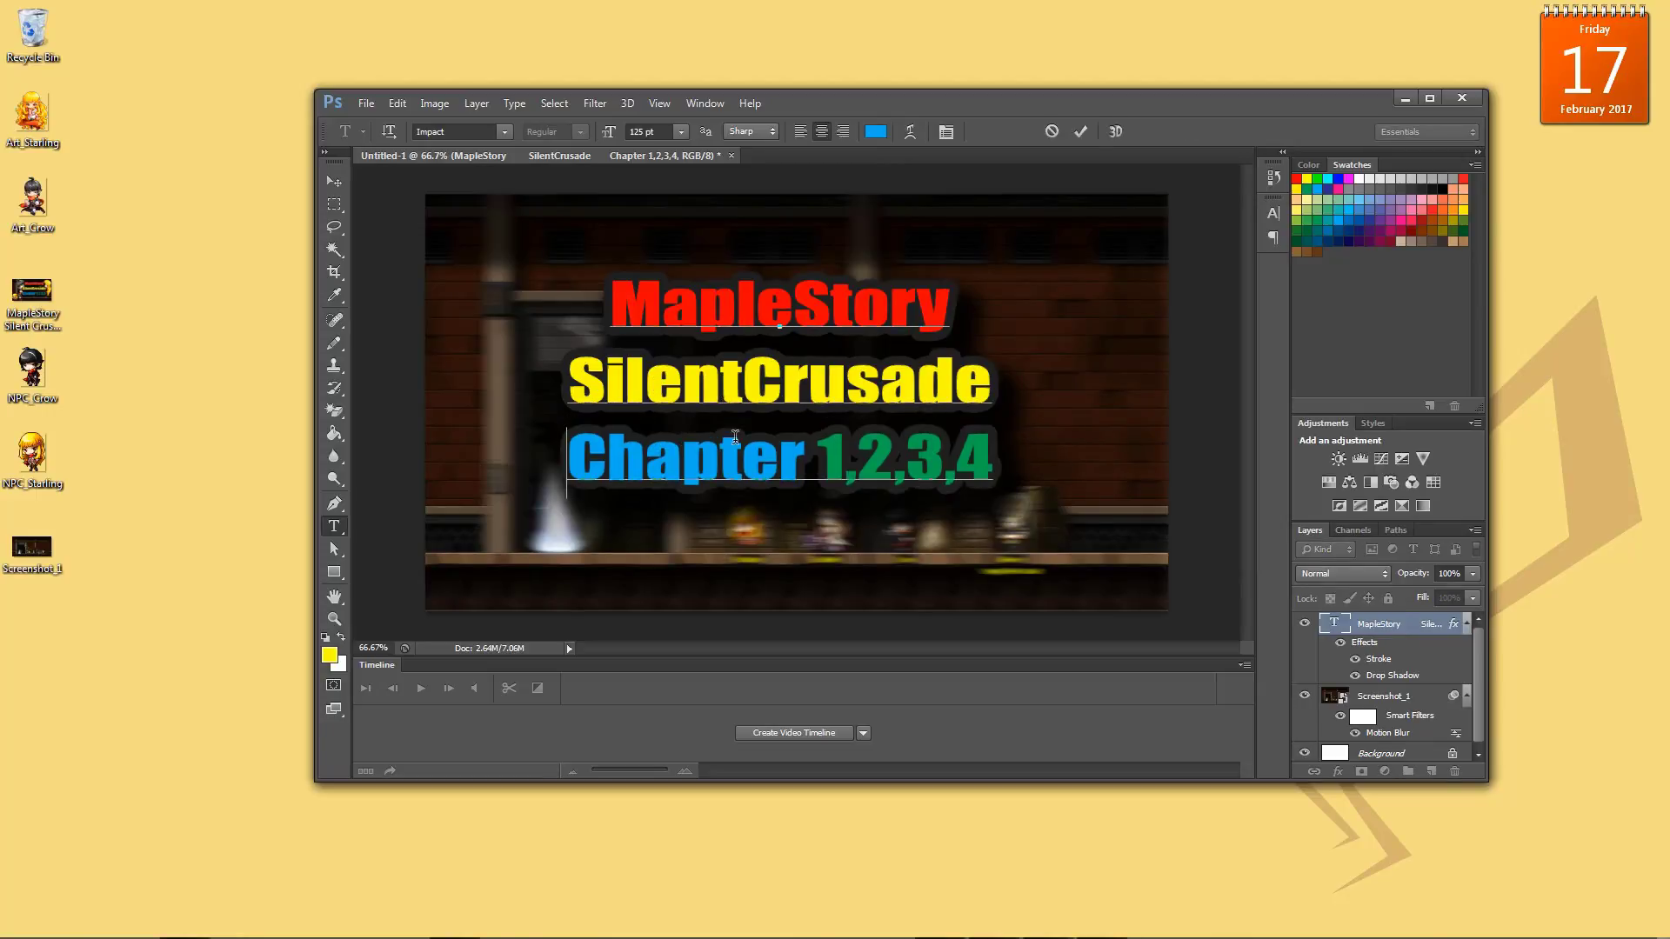
key(Return)
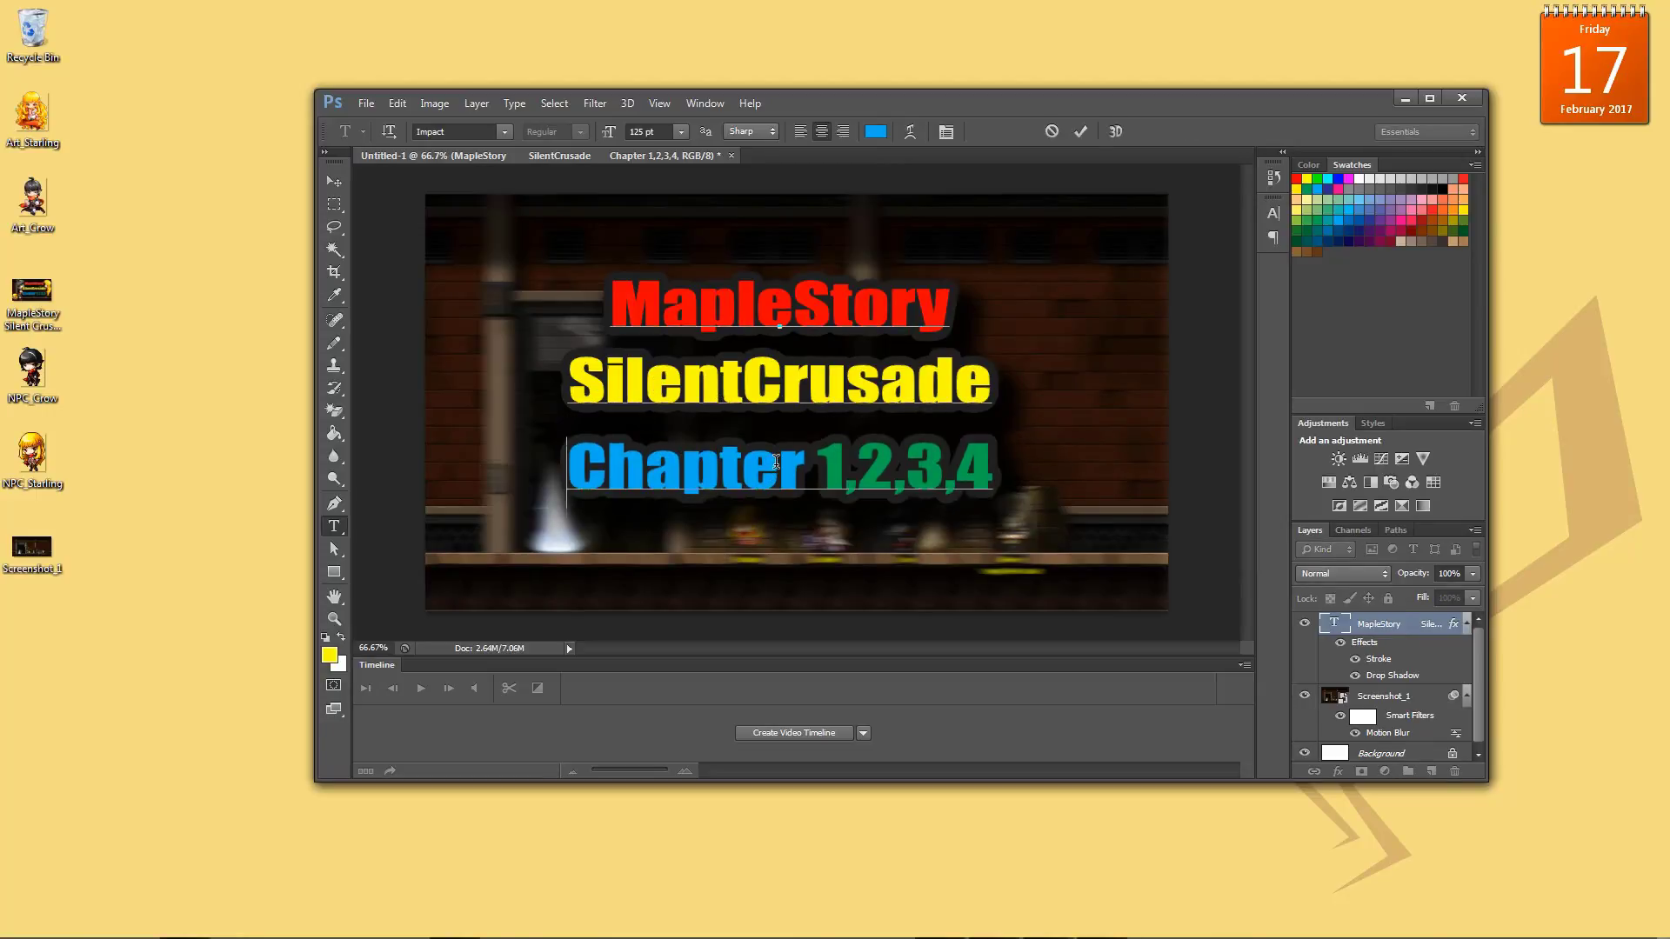
key(Return)
click(779, 347)
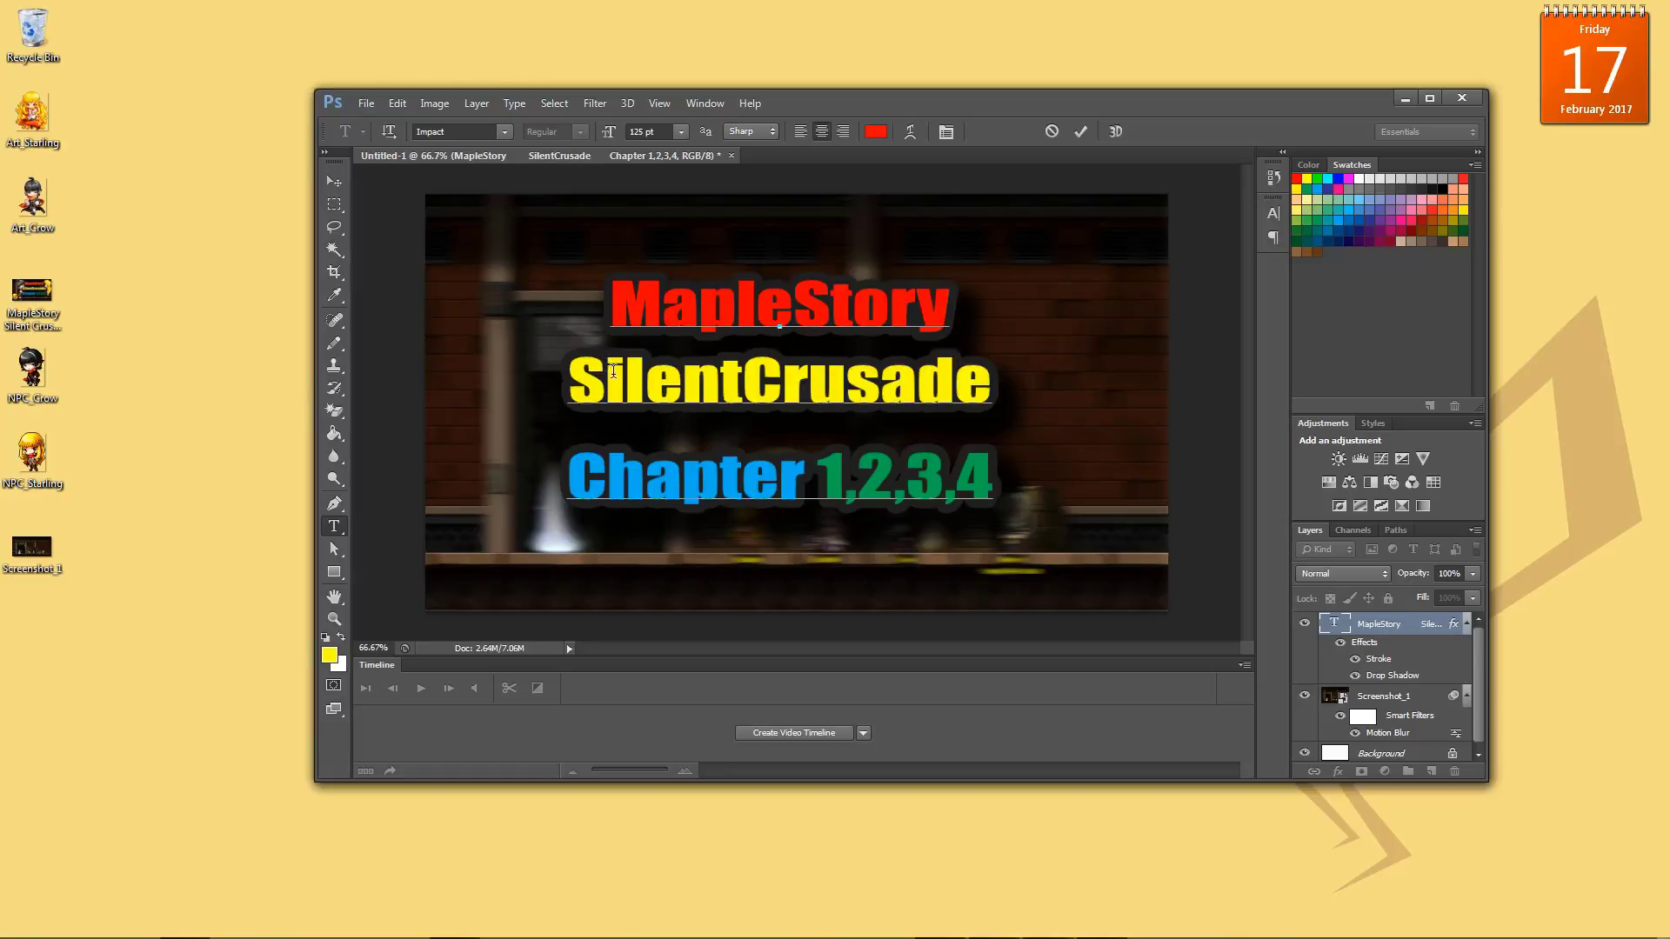
click(838, 348)
key(Return)
key(Return)
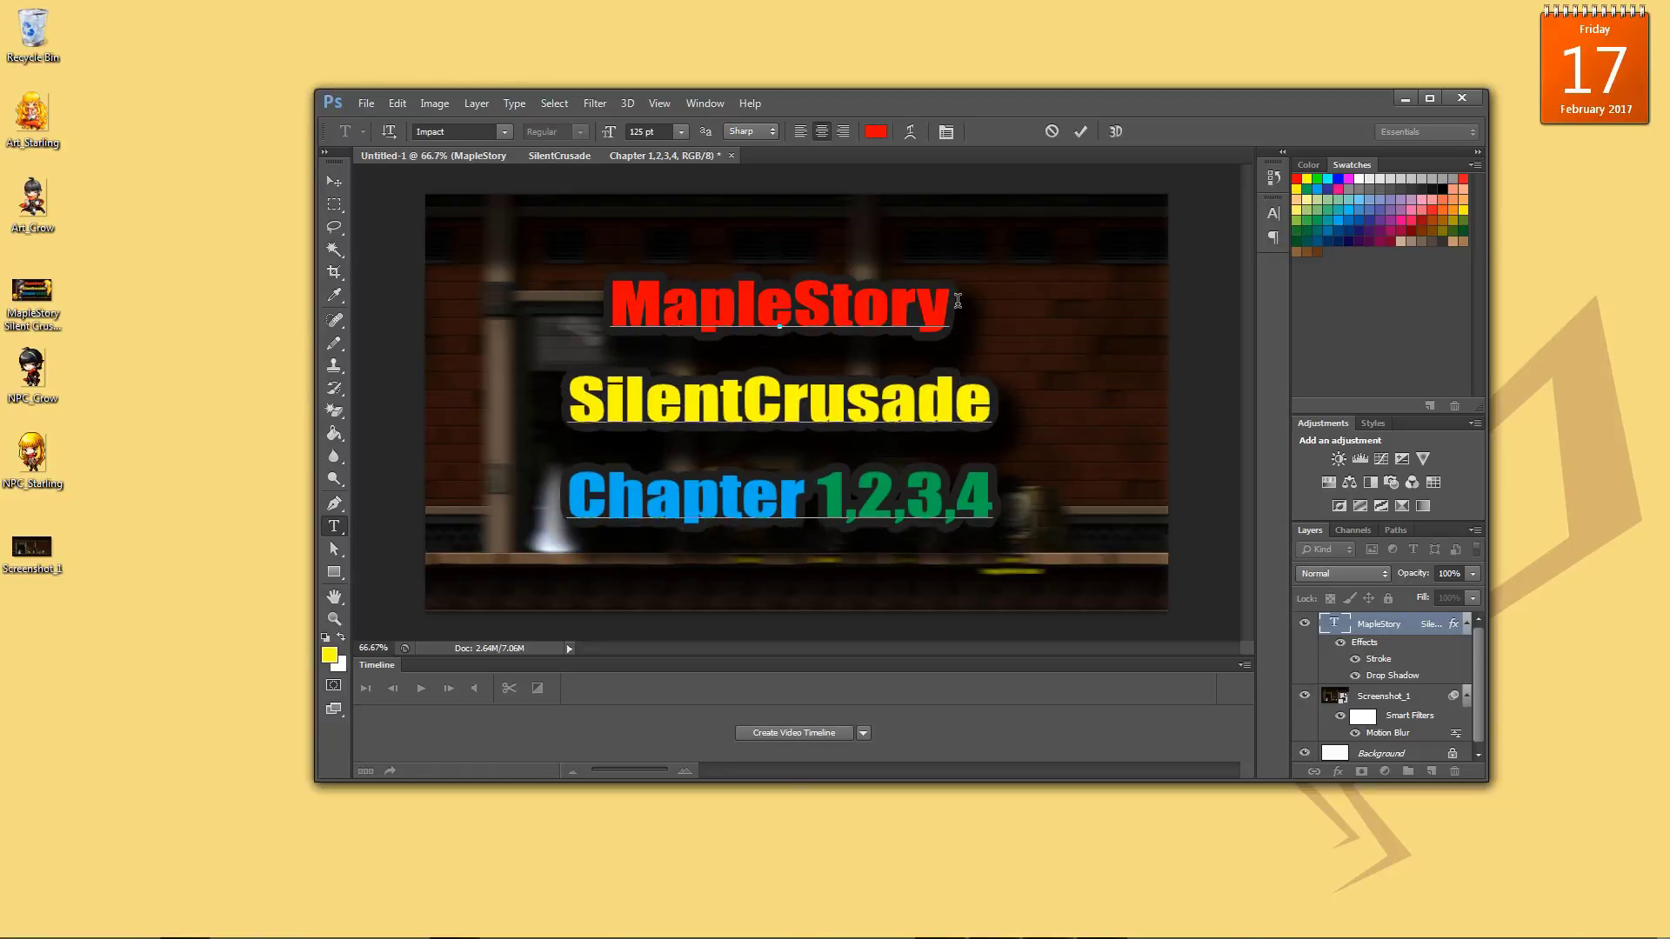
- Move the title text block slightly to the right and up so it sits nearer the middle of the canvas
click(338, 178)
drag(916, 305, 957, 293)
click(177, 222)
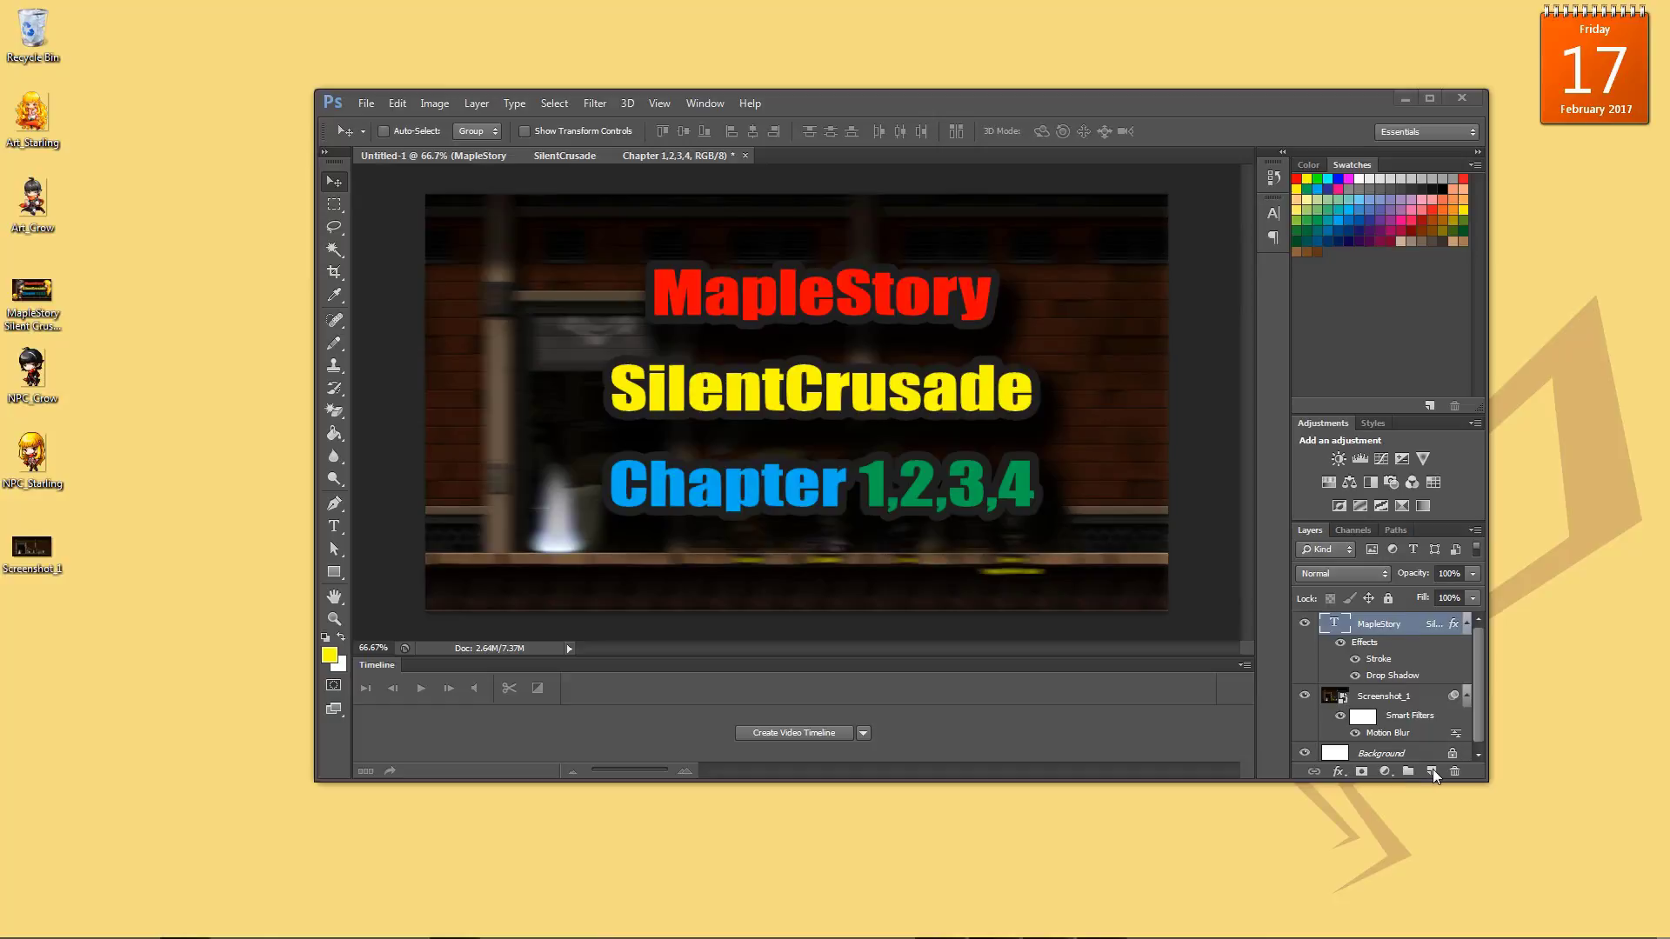
click(1375, 620)
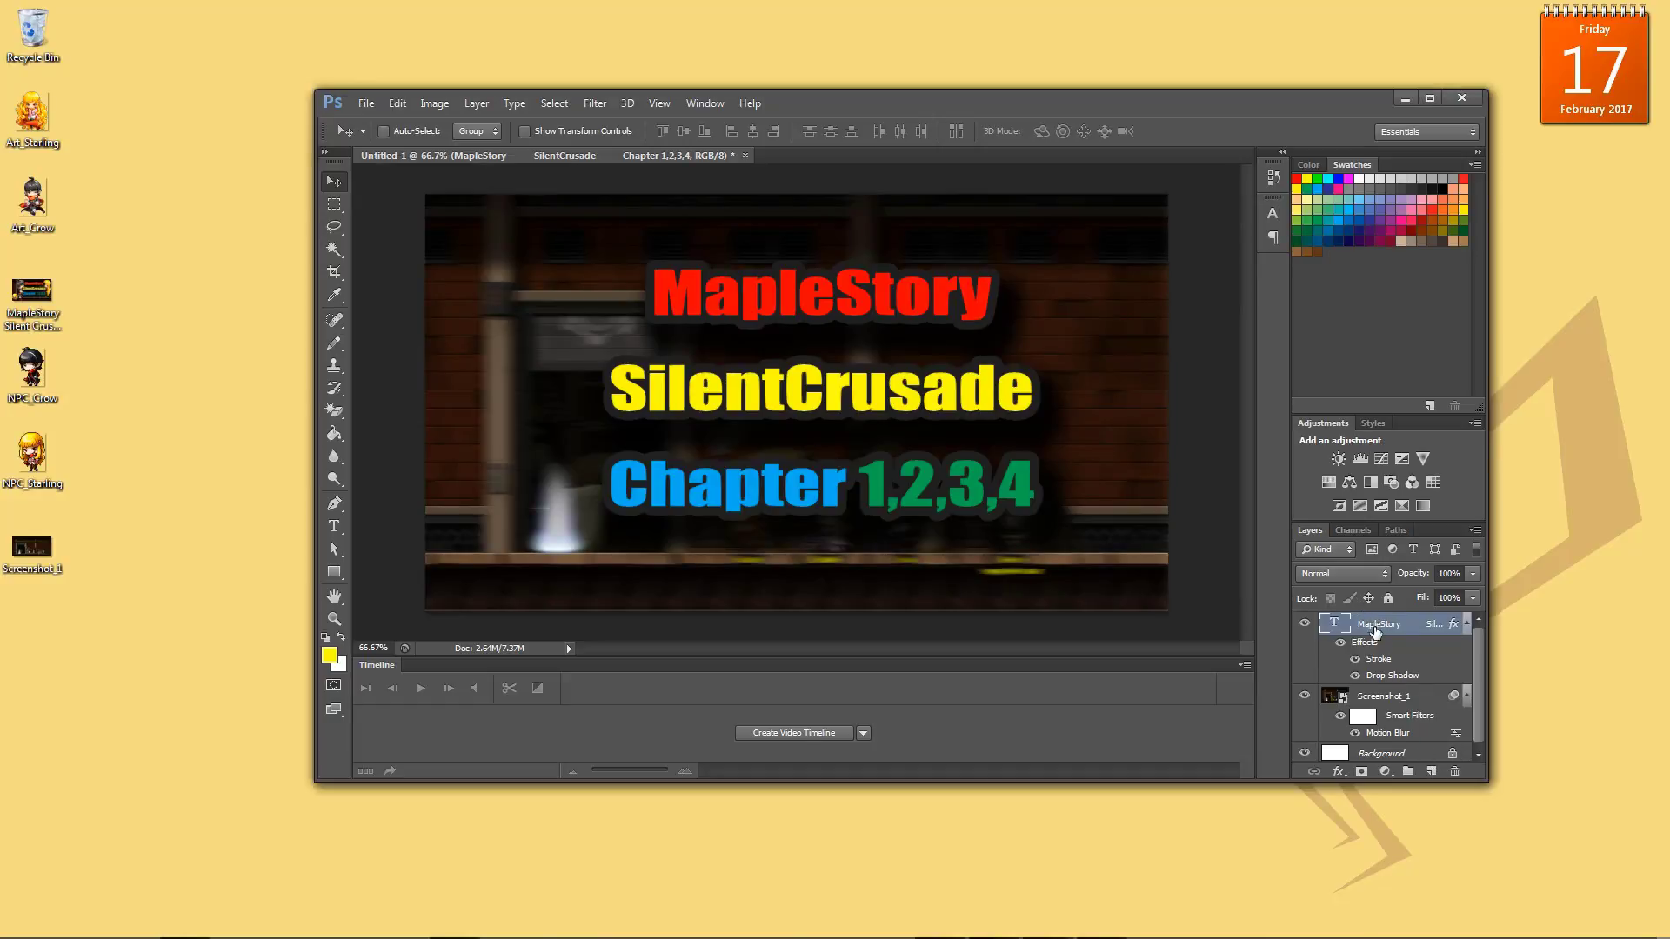
right_click(1376, 631)
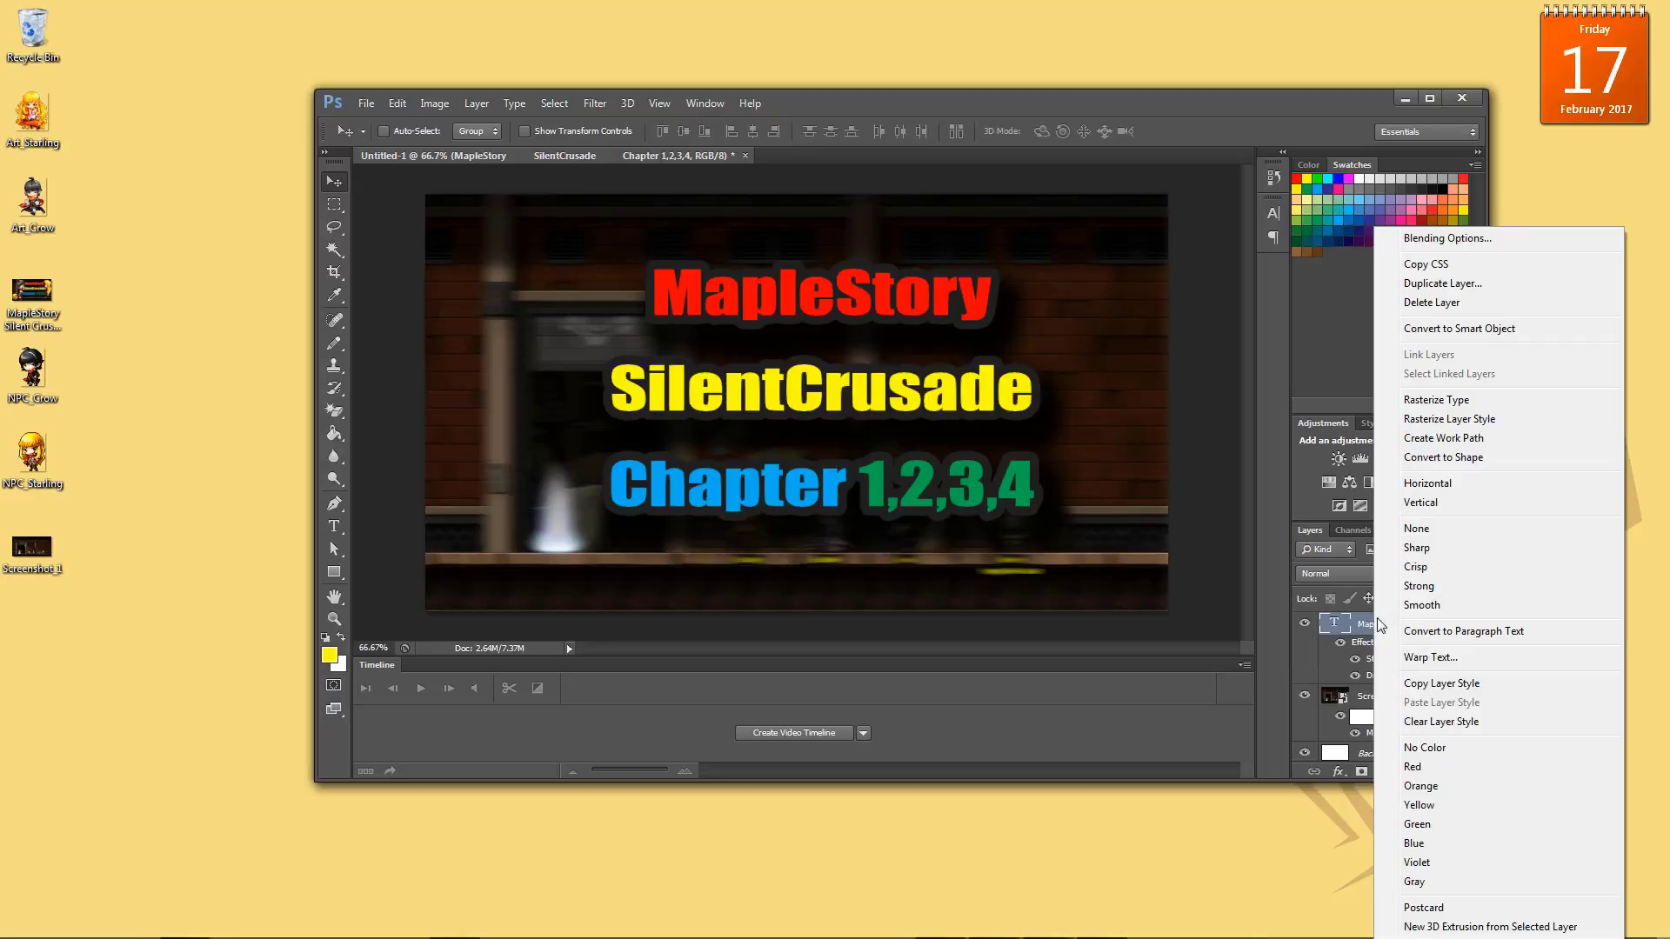
click(1210, 724)
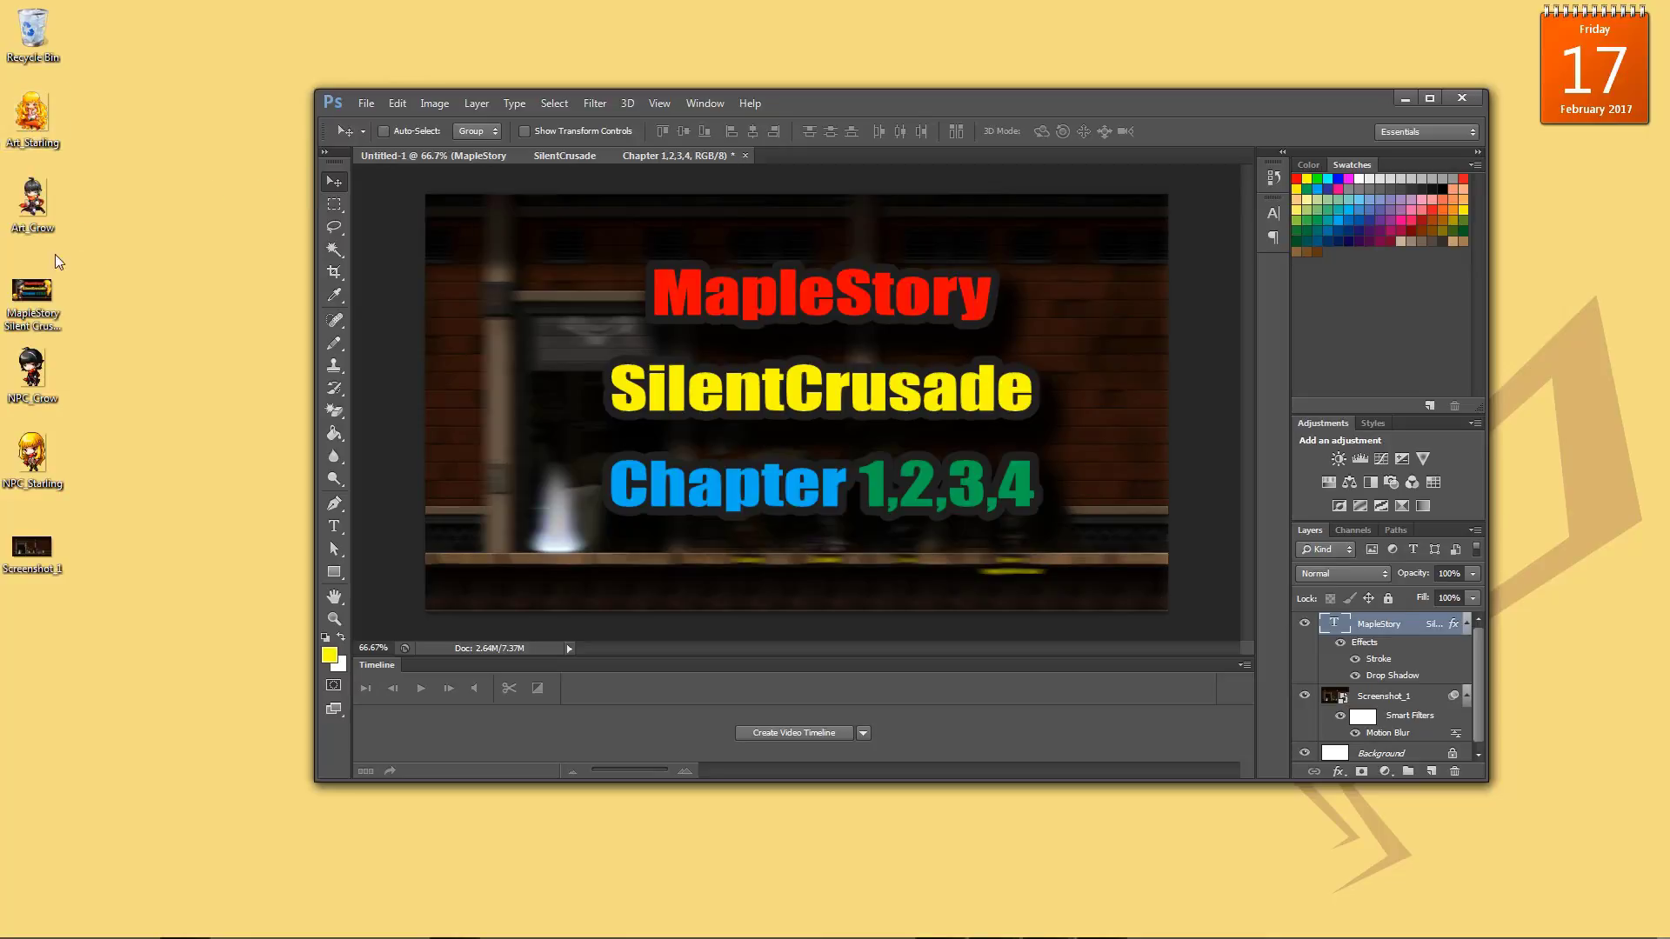
- Bring the Art_Crow image into the composition, enlarge it to about 186% by 164% and tilt it about -15° at the canvas's left side
drag(43, 194, 585, 298)
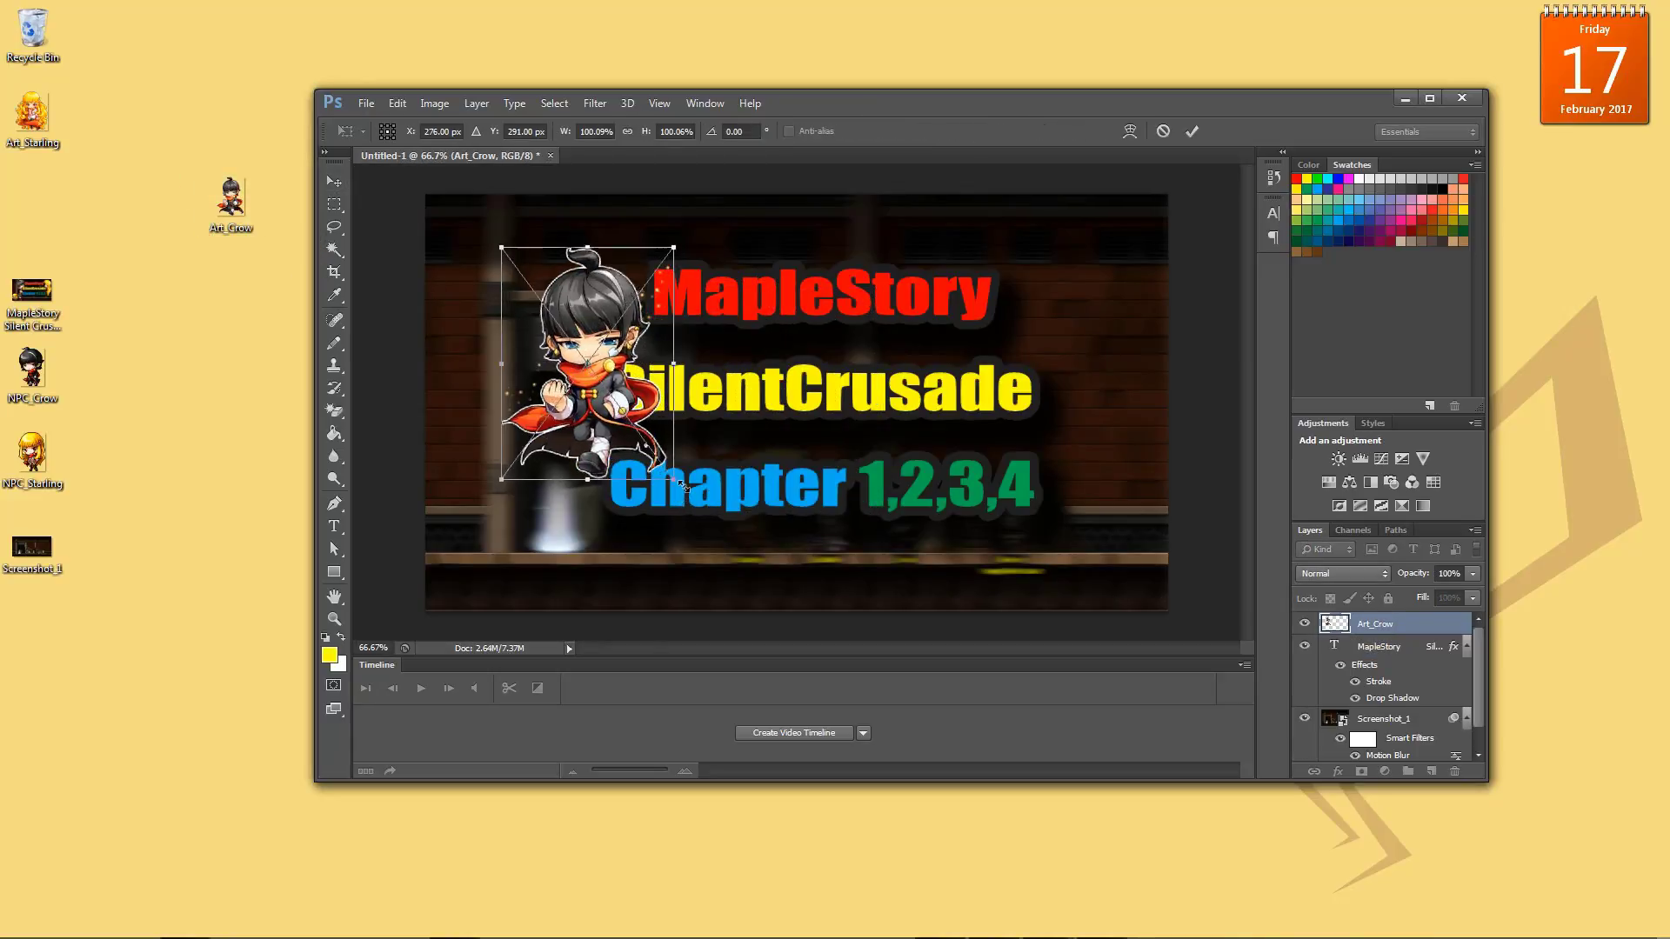
drag(684, 486, 912, 592)
drag(681, 337, 567, 296)
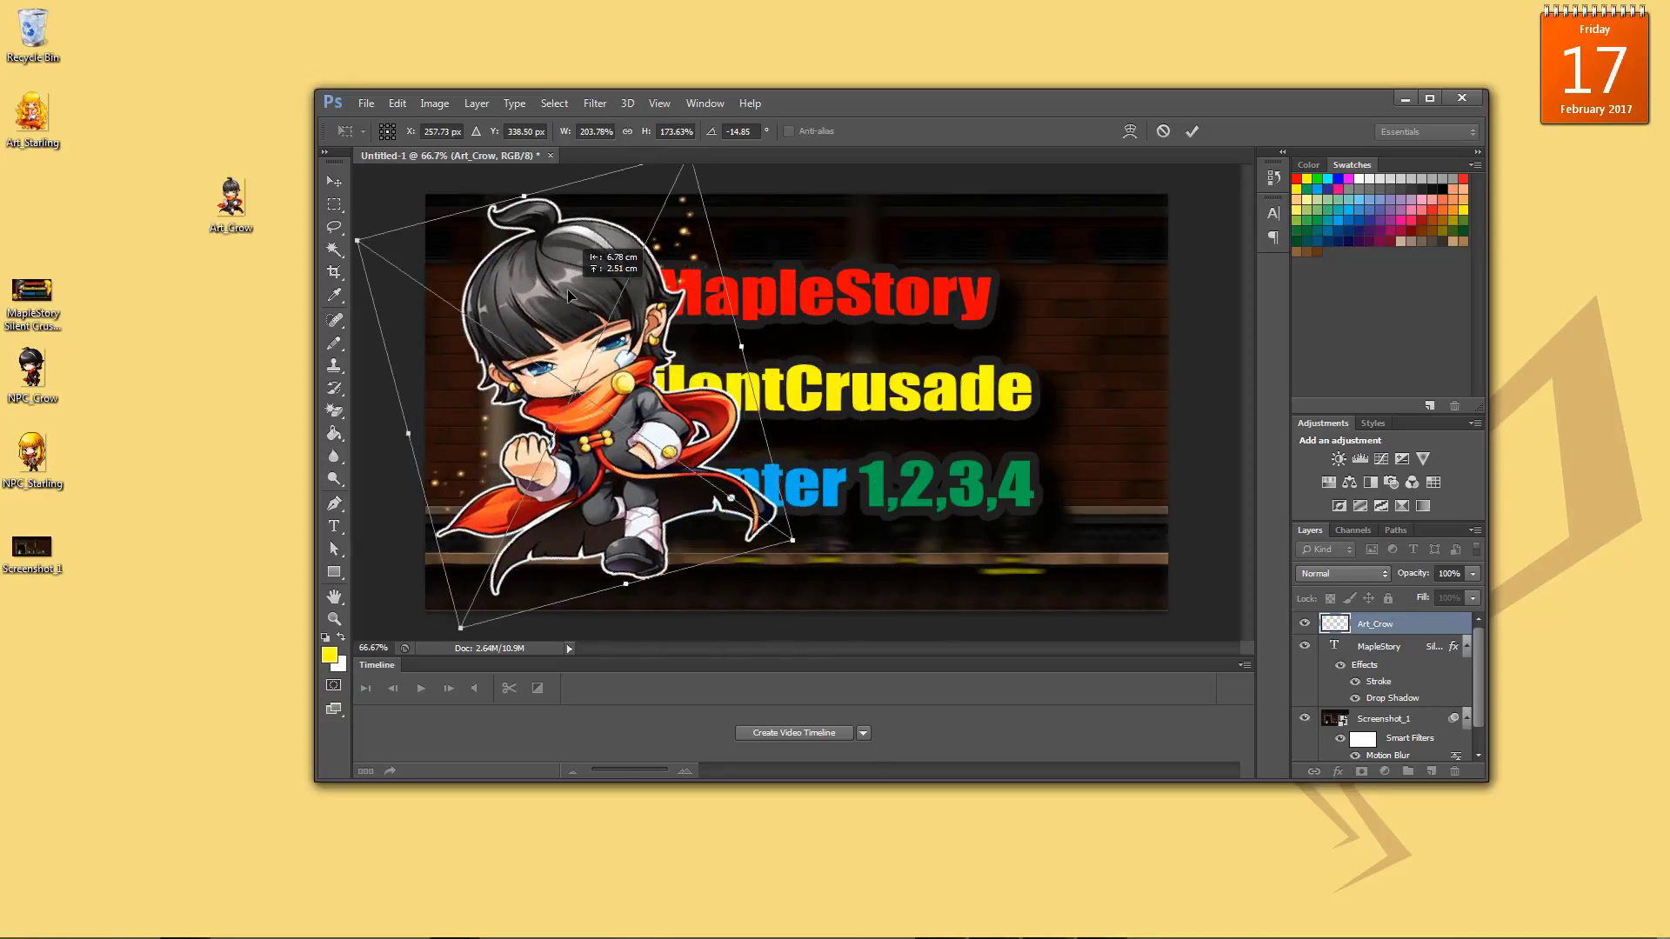
drag(792, 540, 759, 528)
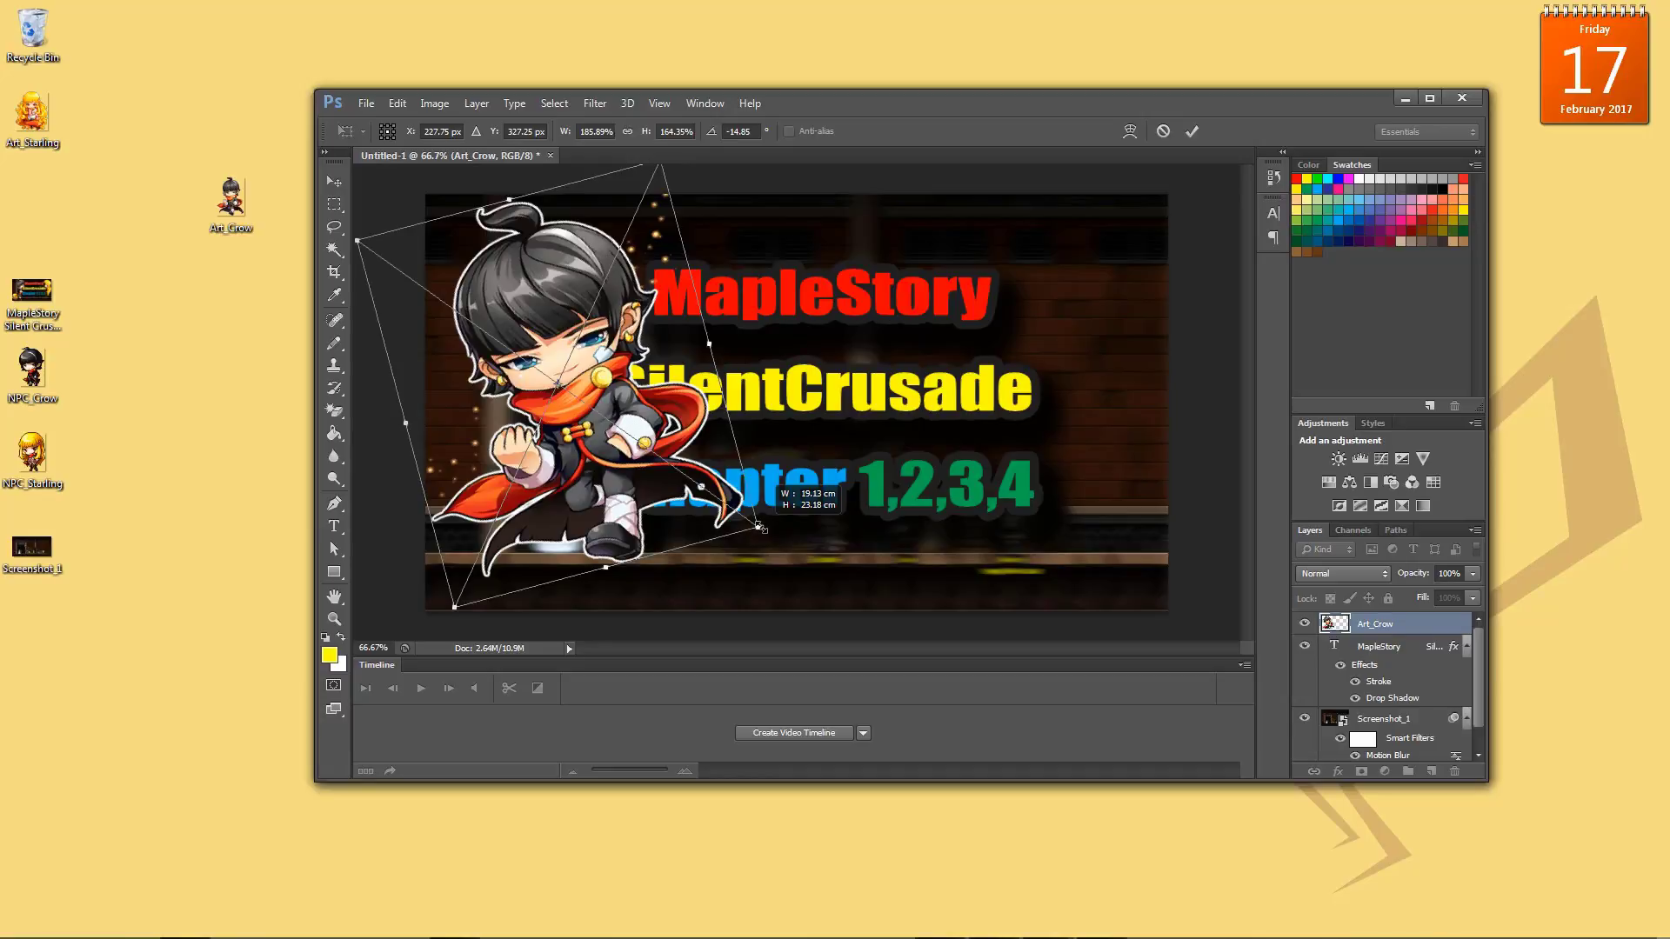
drag(564, 299, 572, 294)
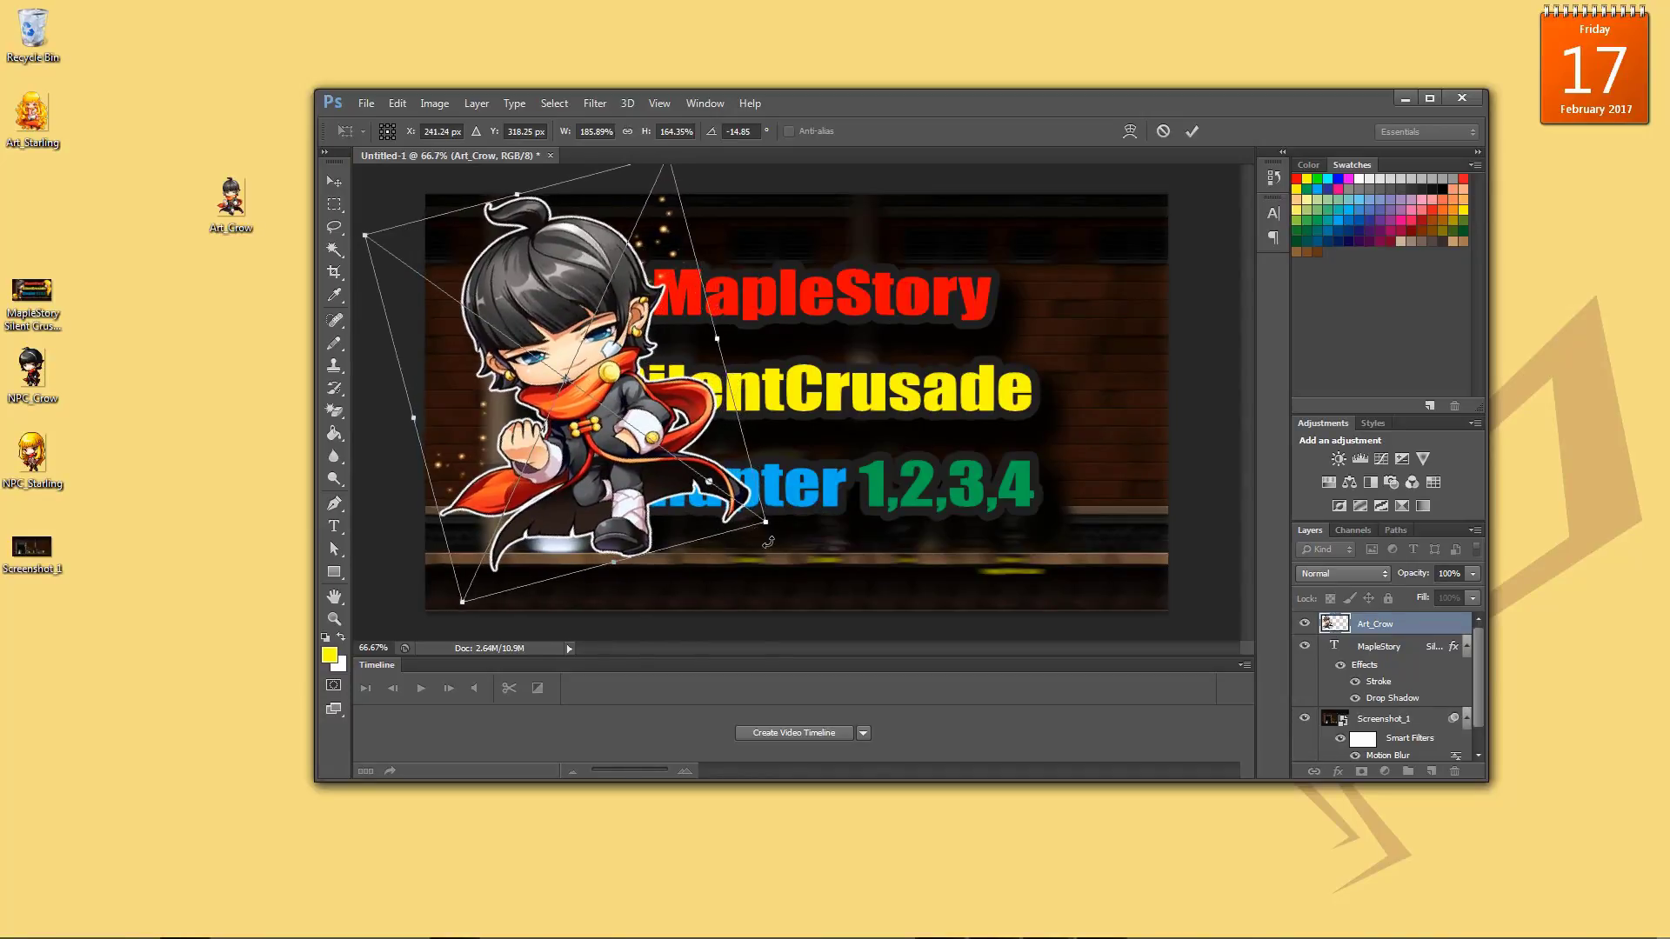
- Rotate the Art_Crow character to about -24° and reposition it at X 276.71 px, Y 297.25 px
drag(773, 523, 788, 487)
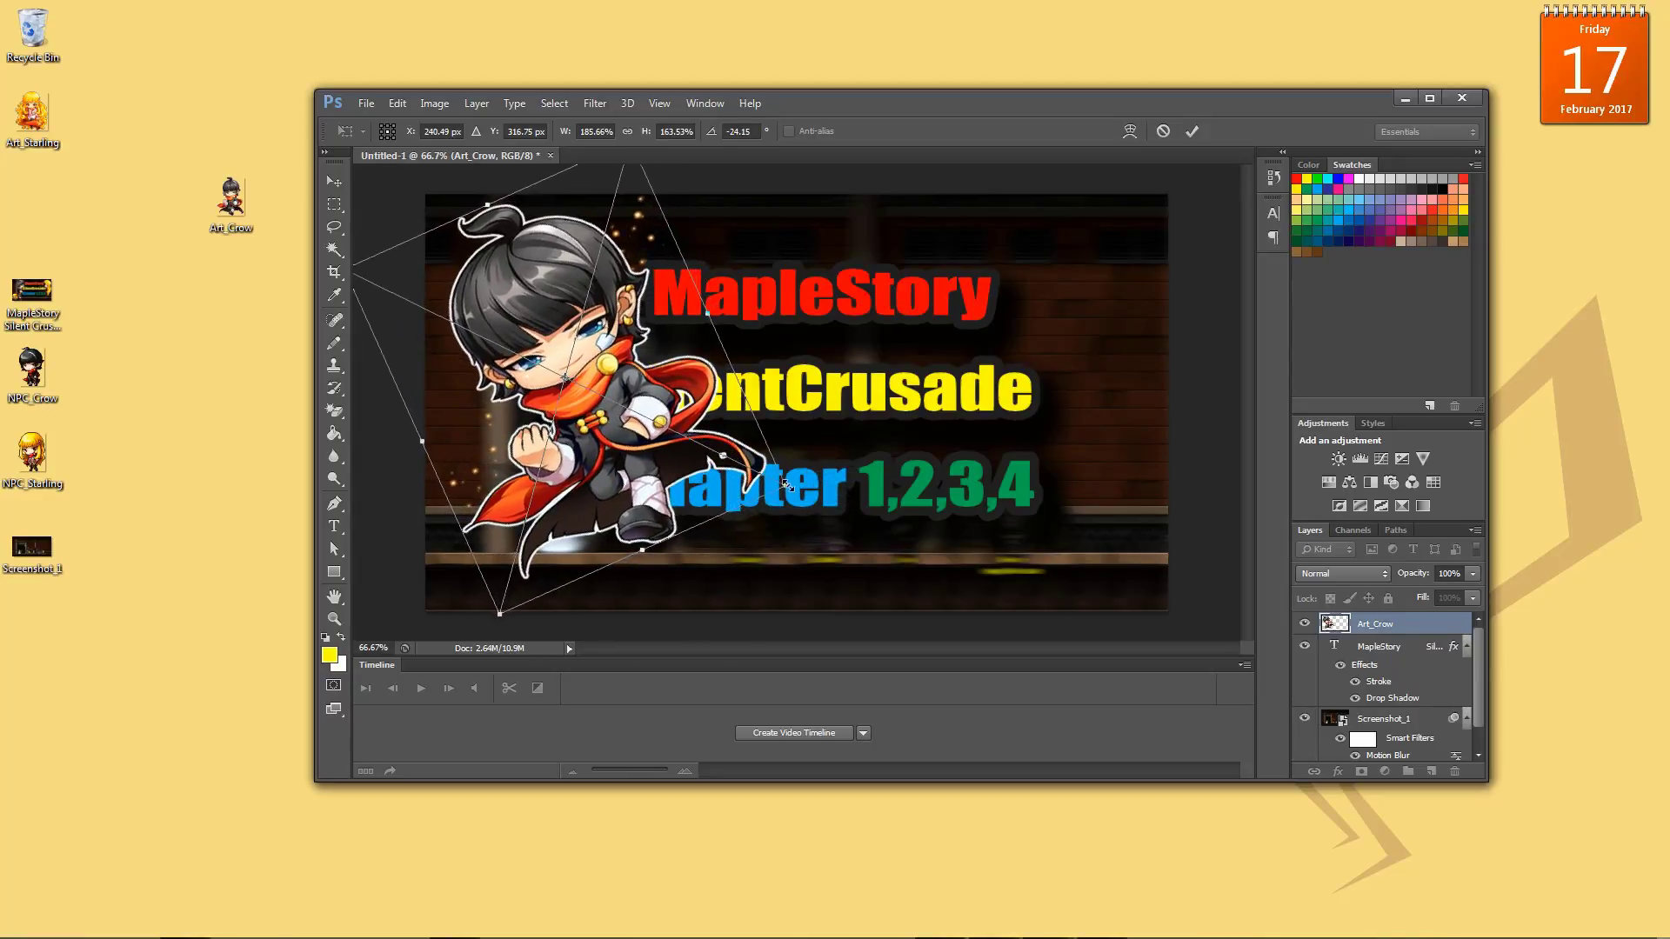
drag(584, 380, 596, 380)
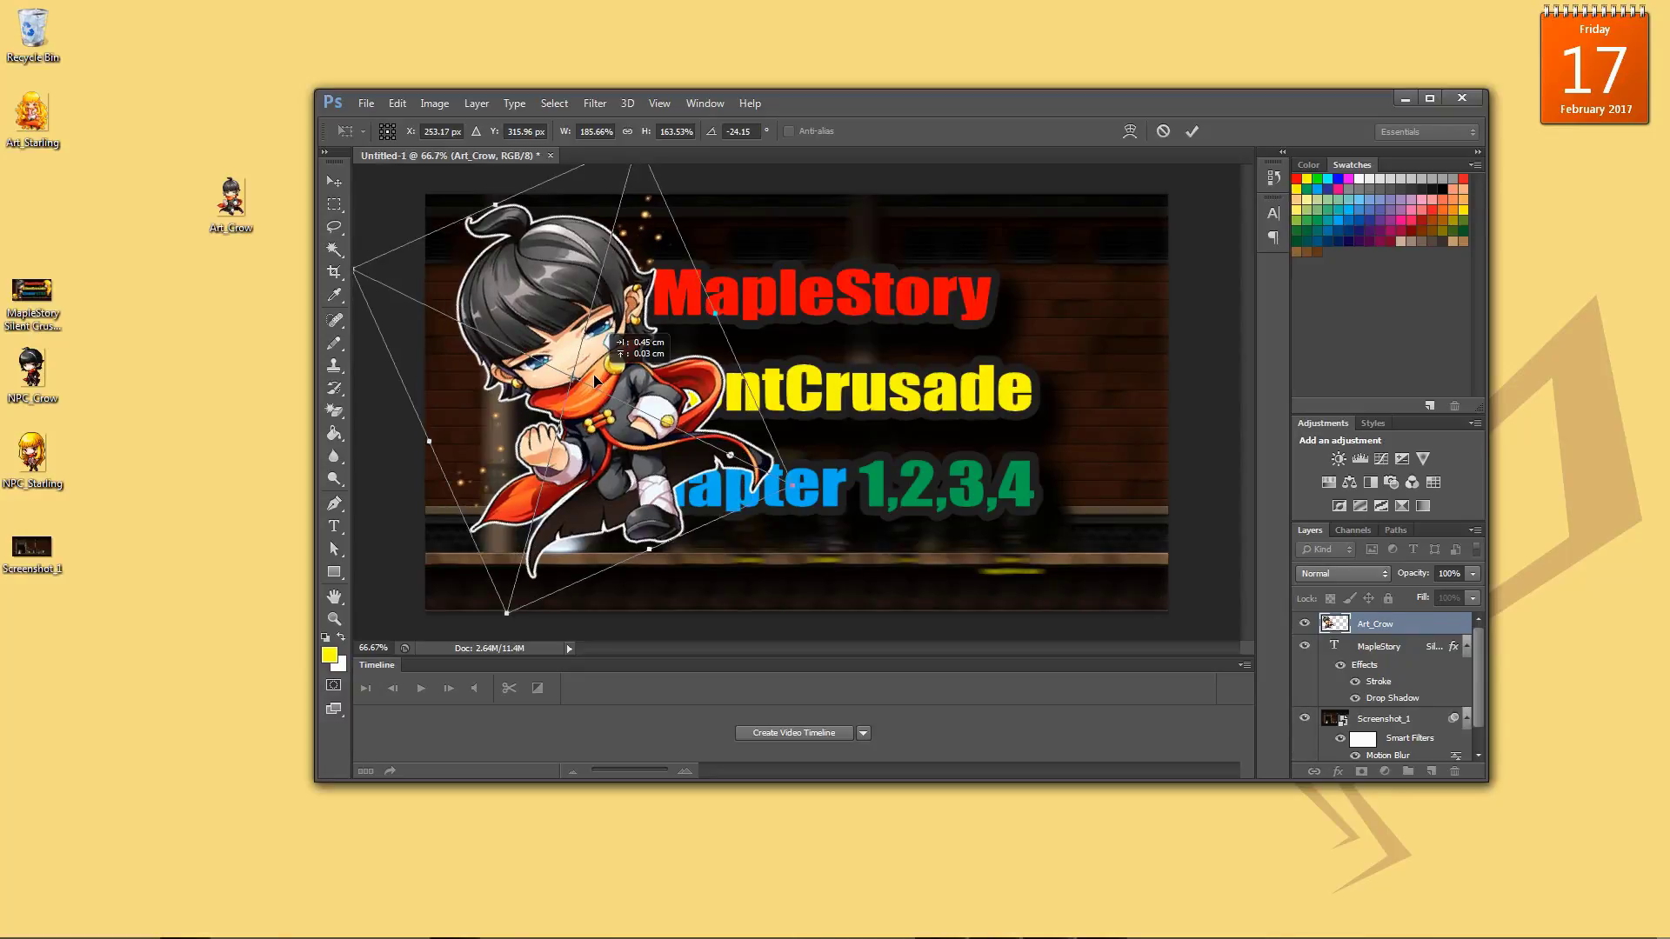
mouse_move(595, 380)
mouse_down()
mouse_move(583, 357)
mouse_move(594, 371)
mouse_up()
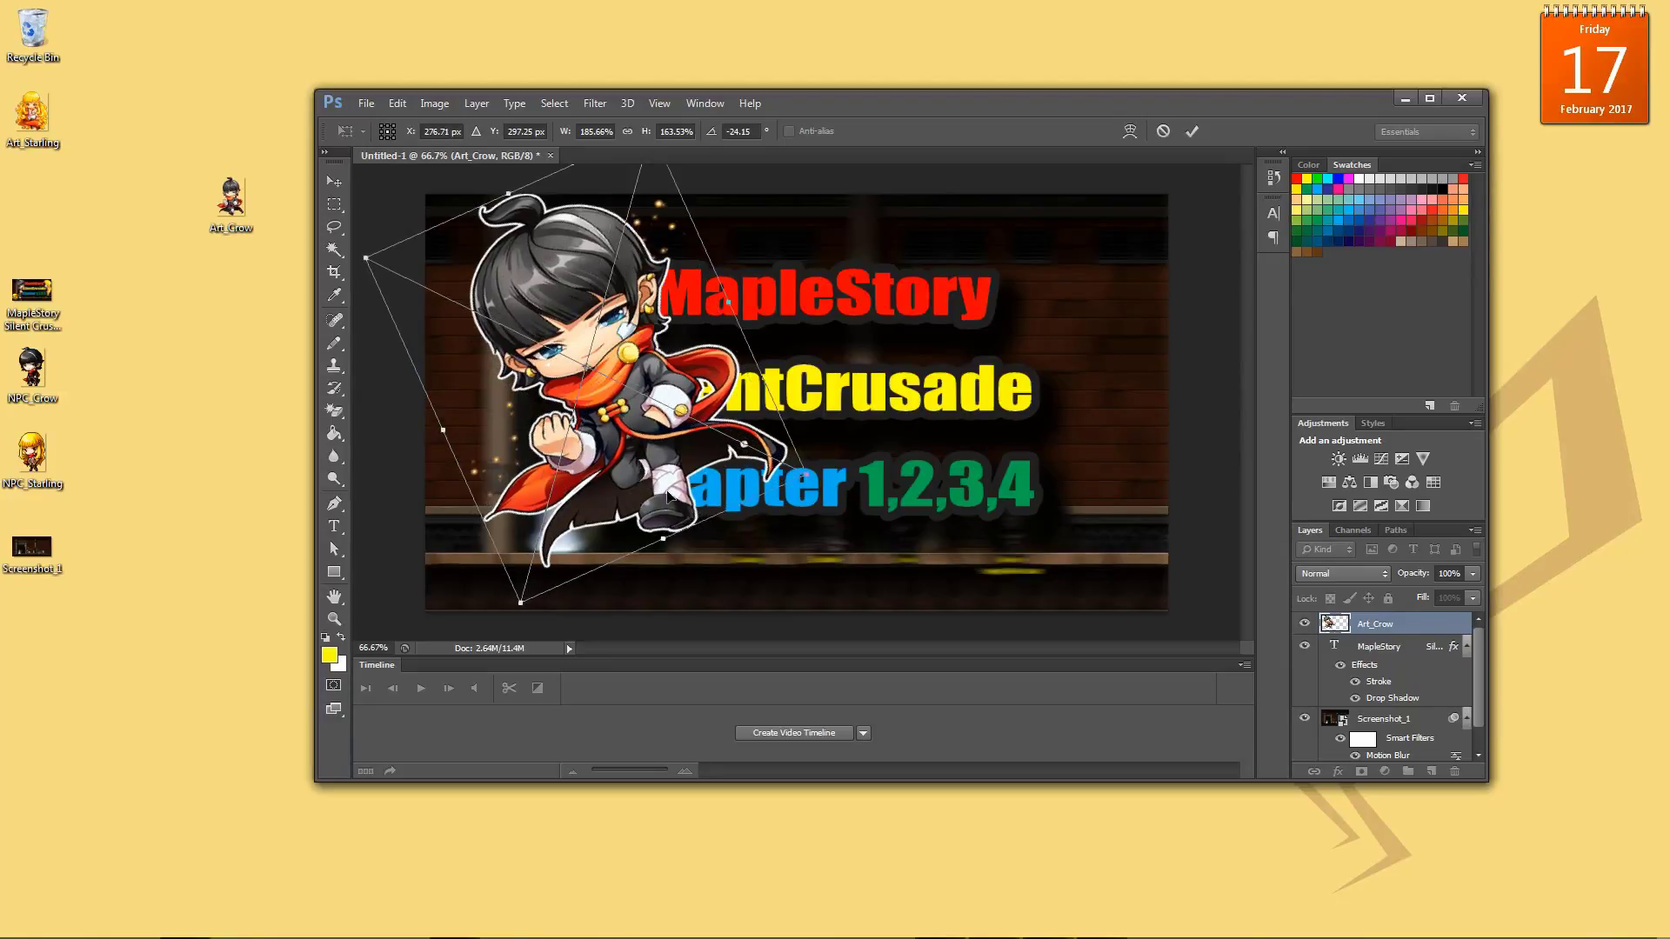
- Commit the Art_Crow placement and move its layer beneath the title text layer
right_click(634, 434)
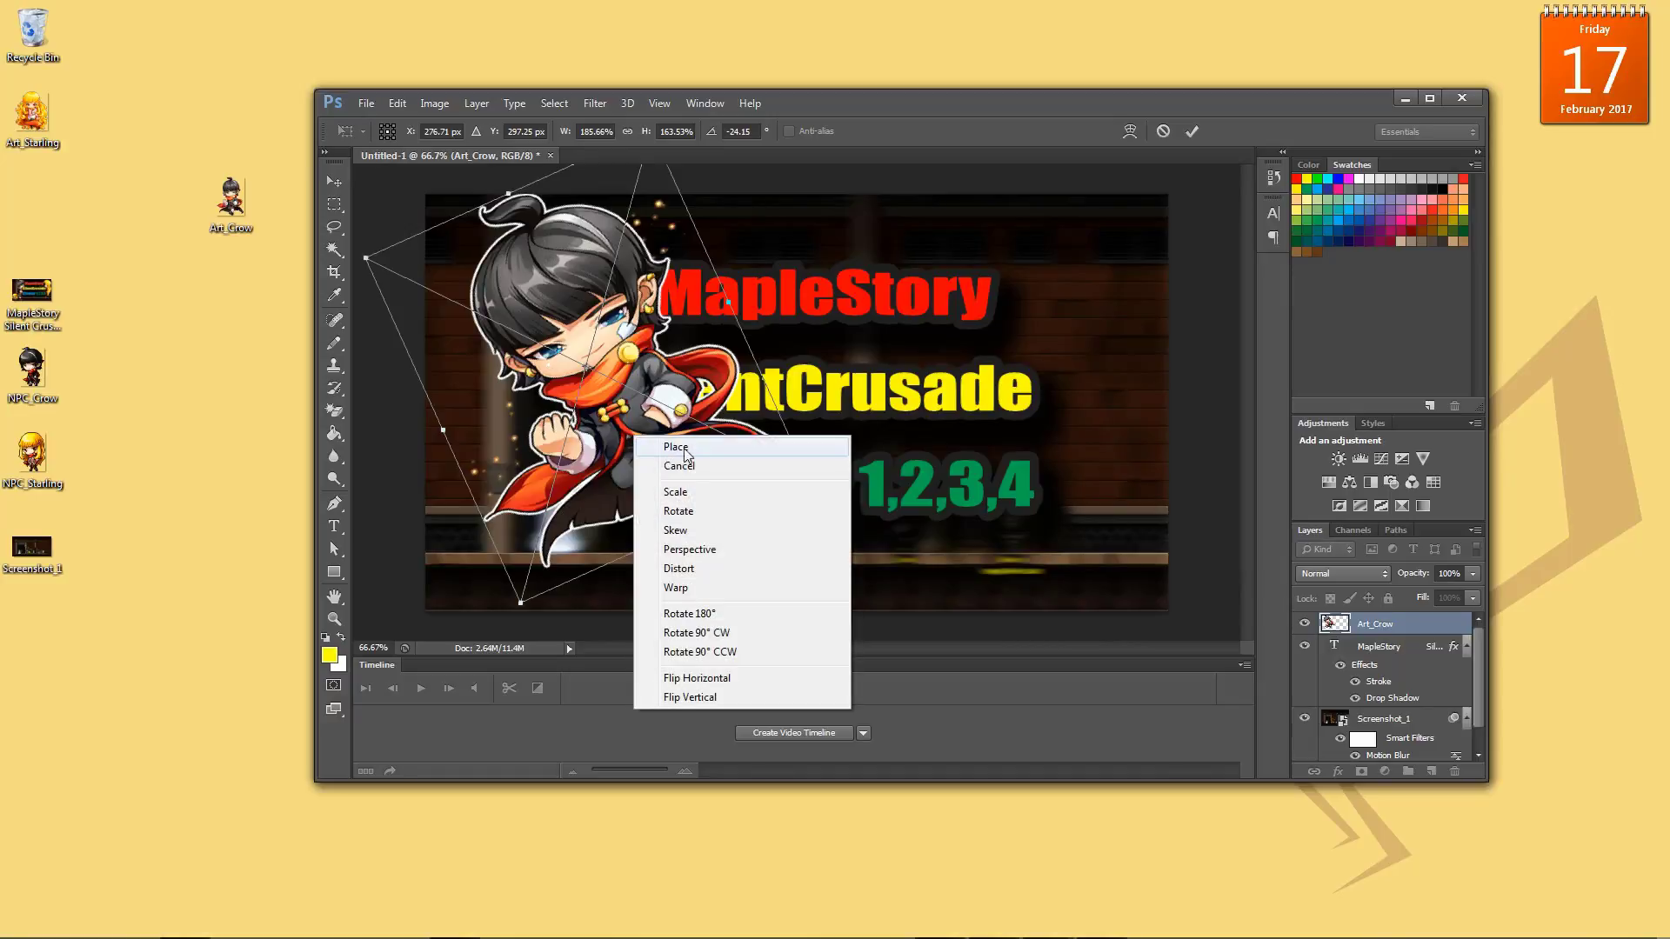
click(691, 446)
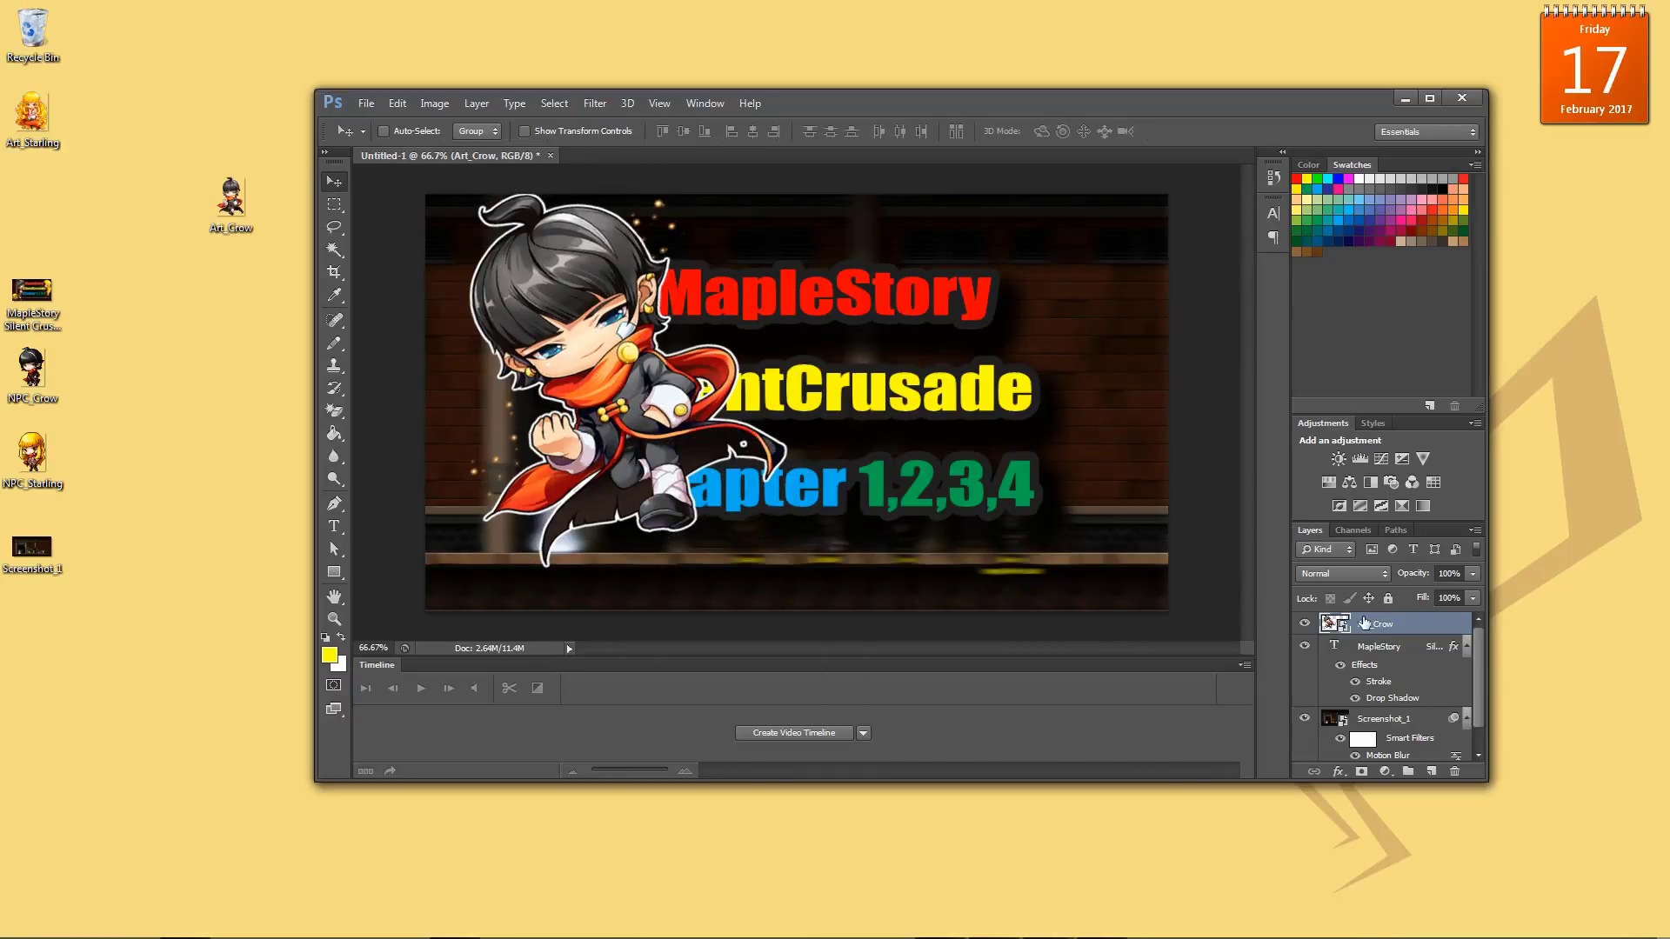
drag(1375, 681, 1373, 702)
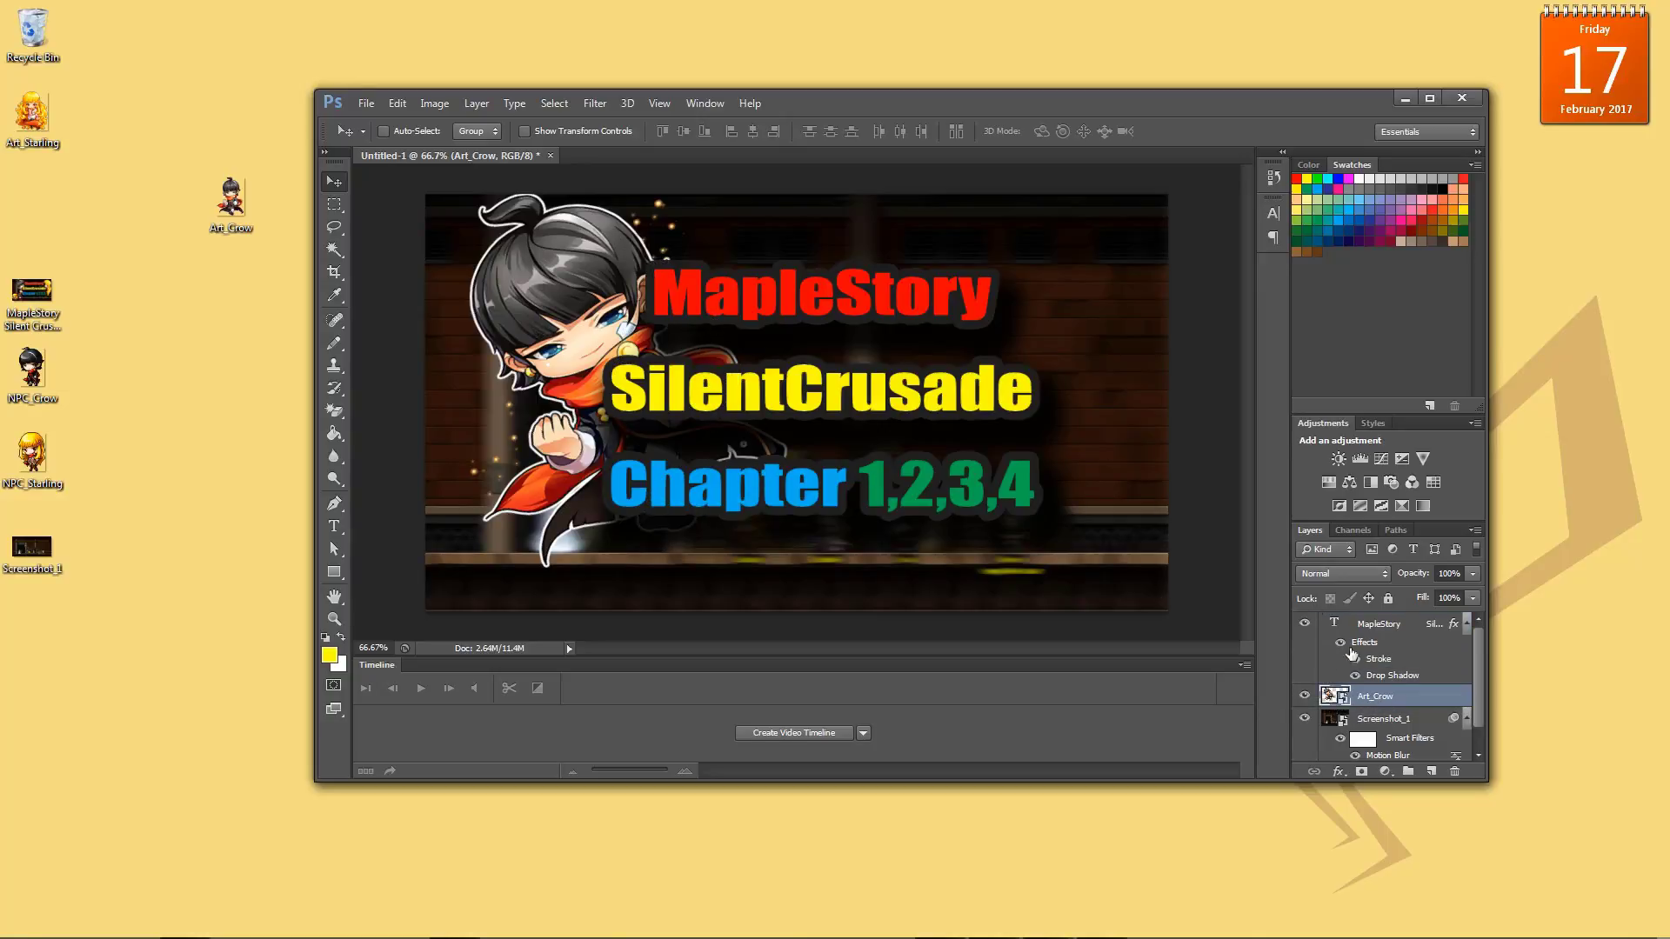
- Add the Art_Starling image at the canvas's right side, enlarged to about 168% by 163% and rotated about 27°
click(1376, 626)
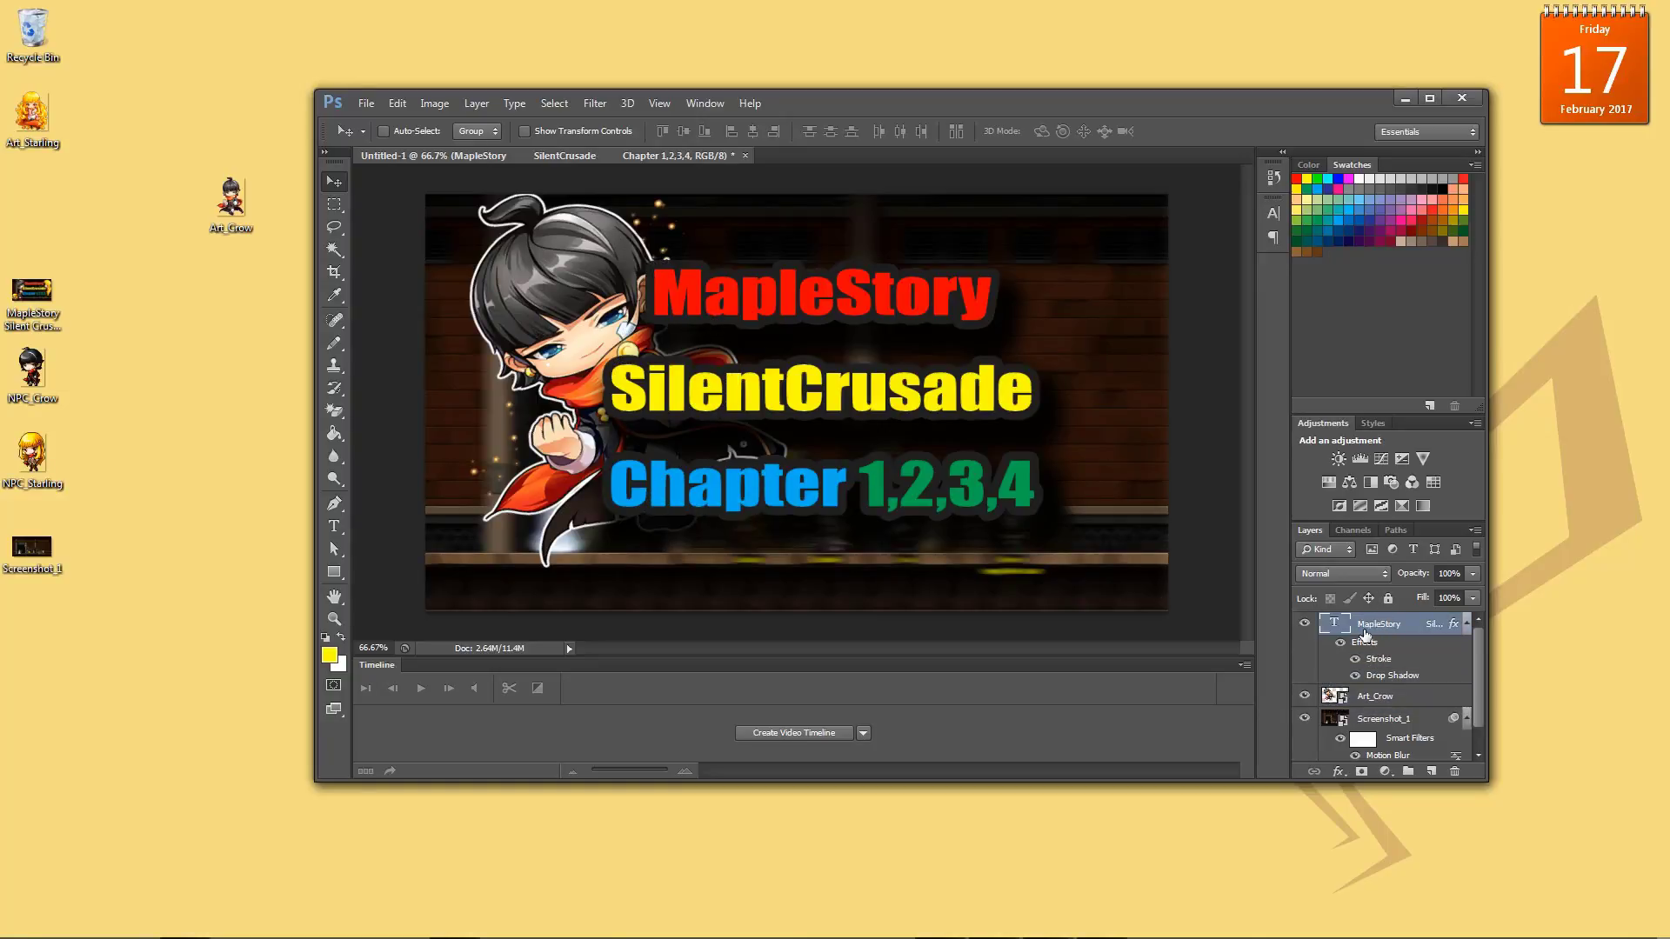
drag(32, 113, 1025, 323)
drag(784, 342, 1005, 292)
drag(1134, 261, 1163, 323)
drag(1048, 492, 1078, 615)
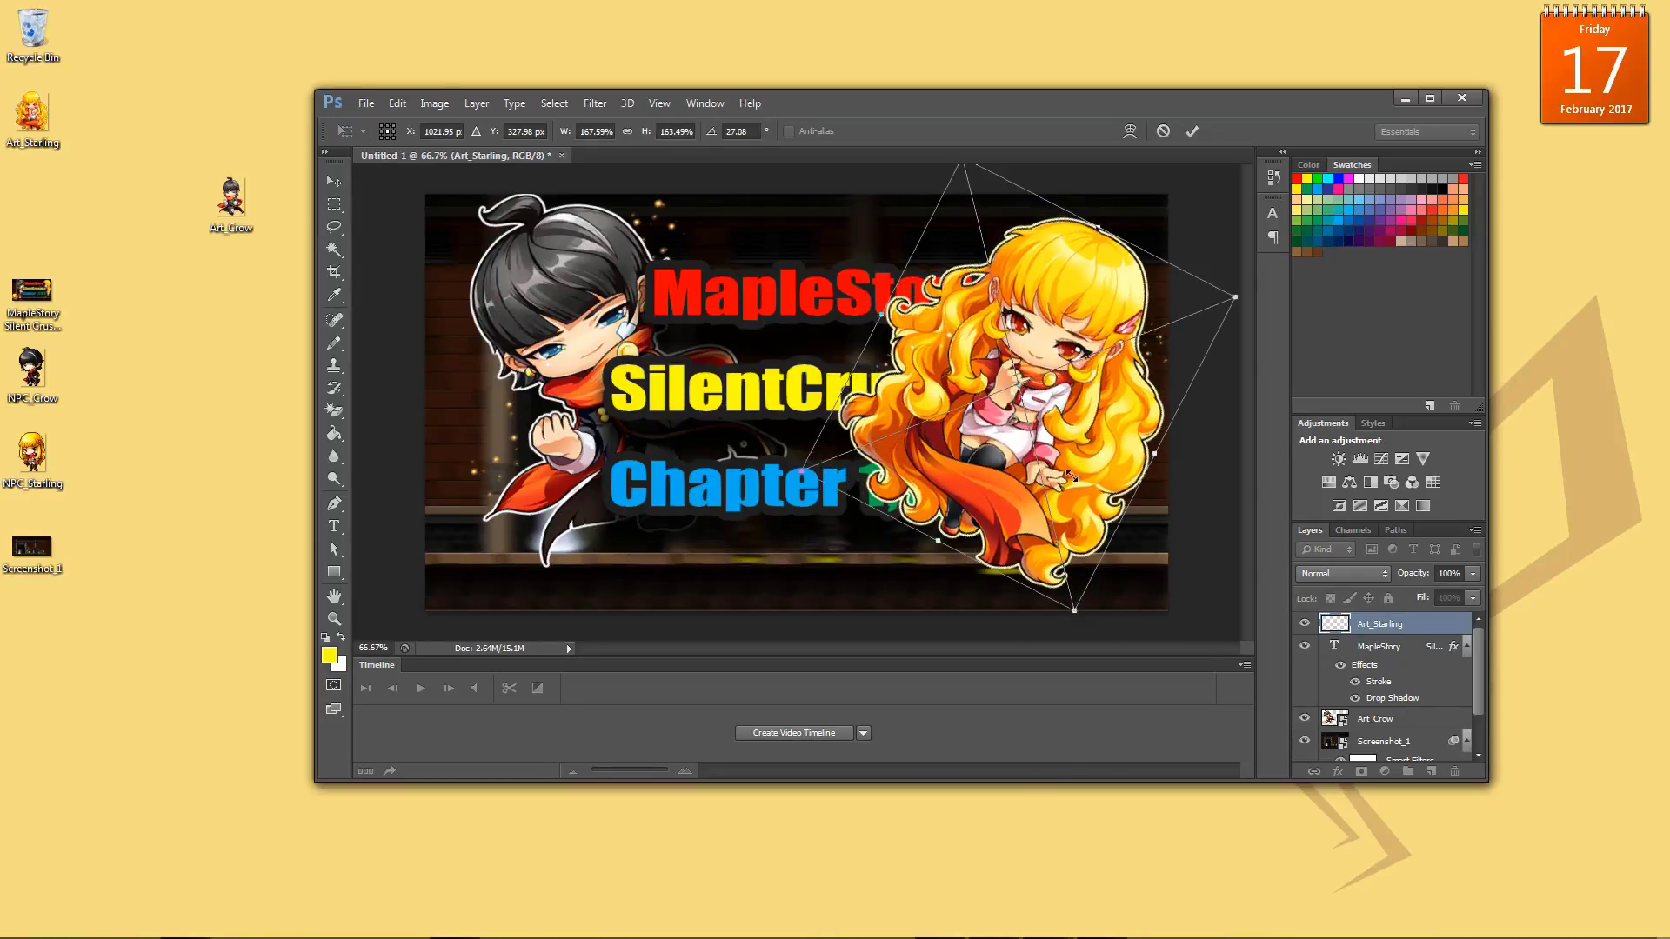
- Adjust the Art_Starling character's rotation to 28.1° and reposition it at X 1035.44 px, Y 314 px
drag(1036, 319, 1035, 298)
mouse_move(1092, 599)
mouse_down()
mouse_move(1092, 613)
mouse_move(1094, 584)
mouse_up()
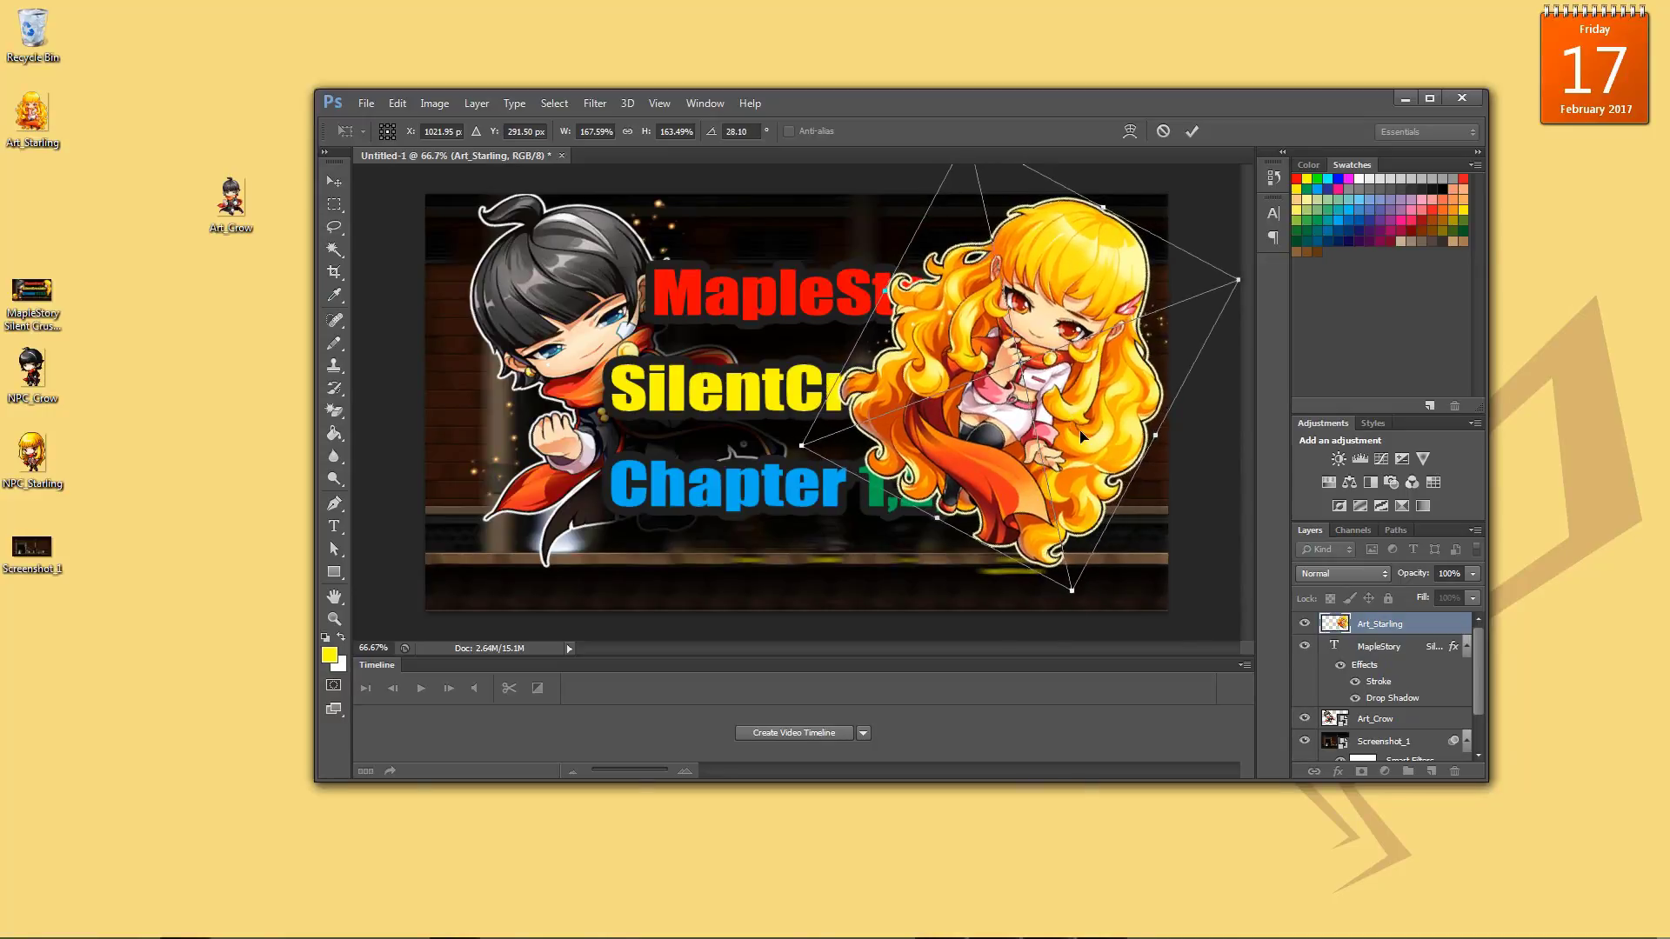
drag(1070, 423, 1073, 424)
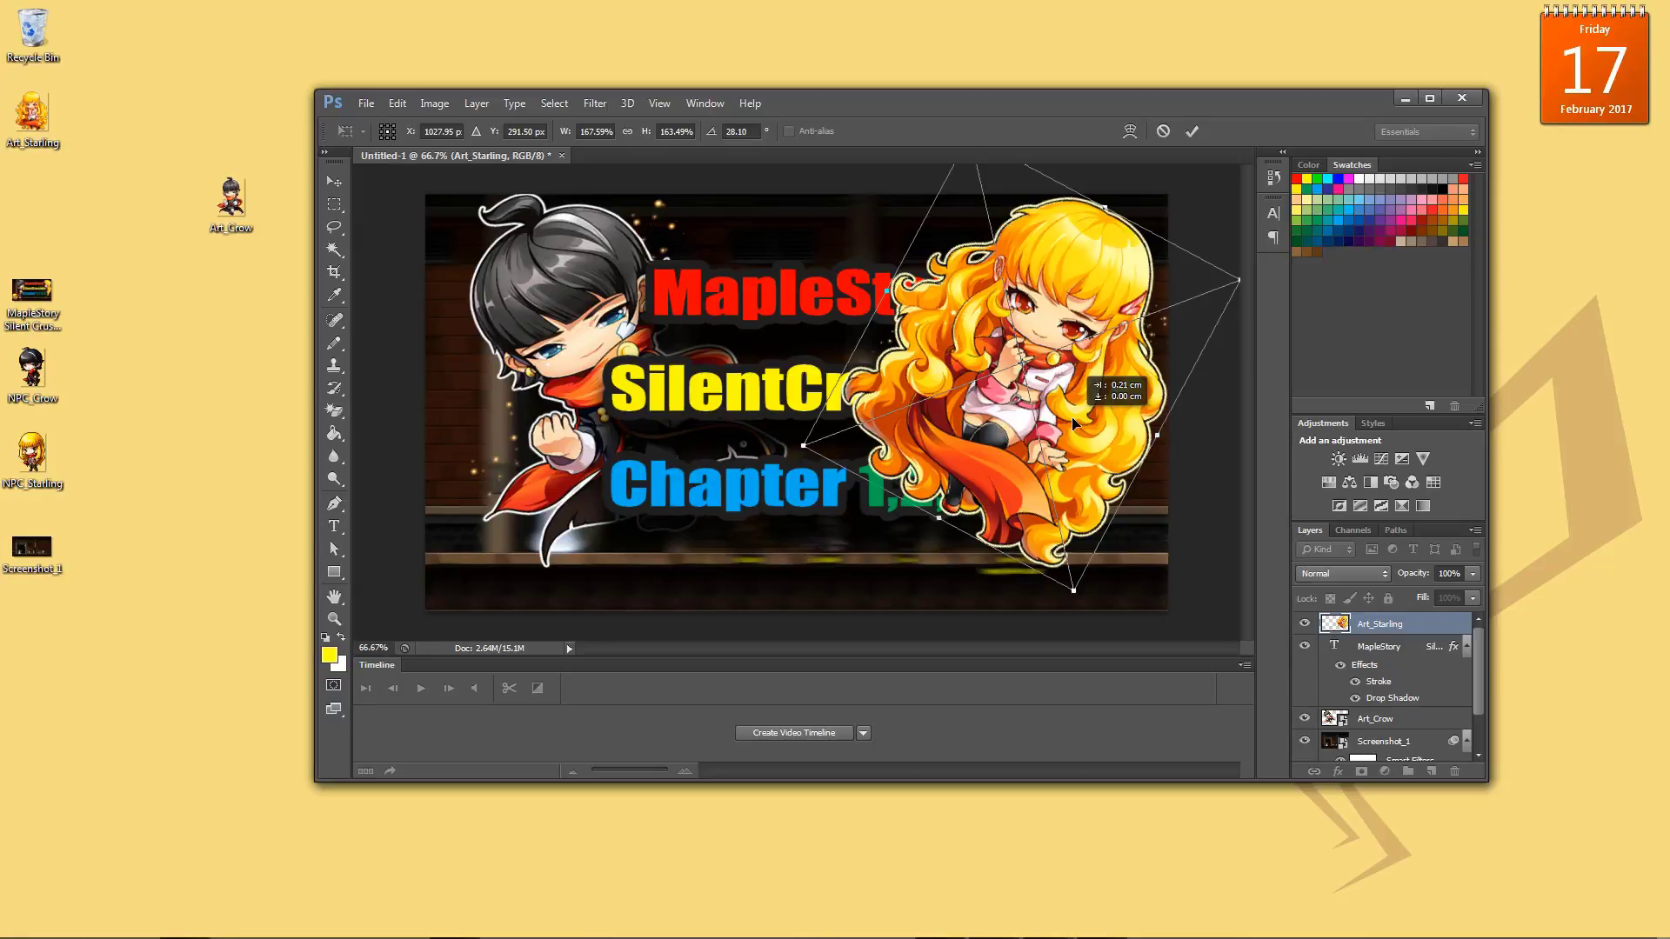
drag(1073, 424, 1074, 424)
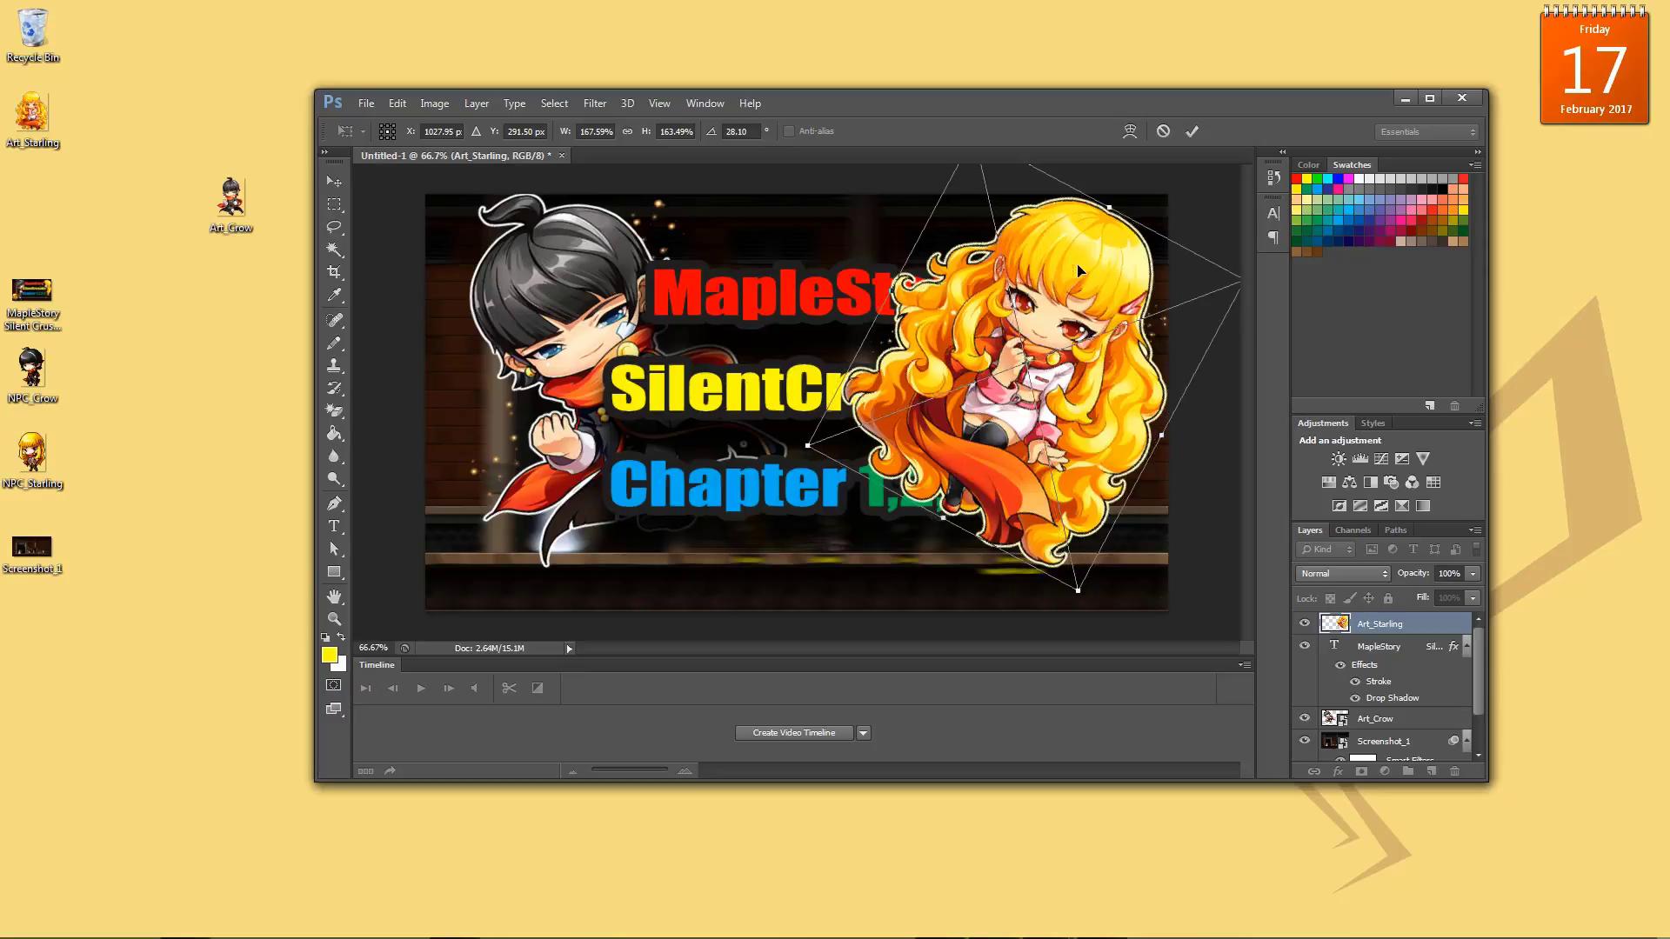
drag(1069, 258, 1073, 272)
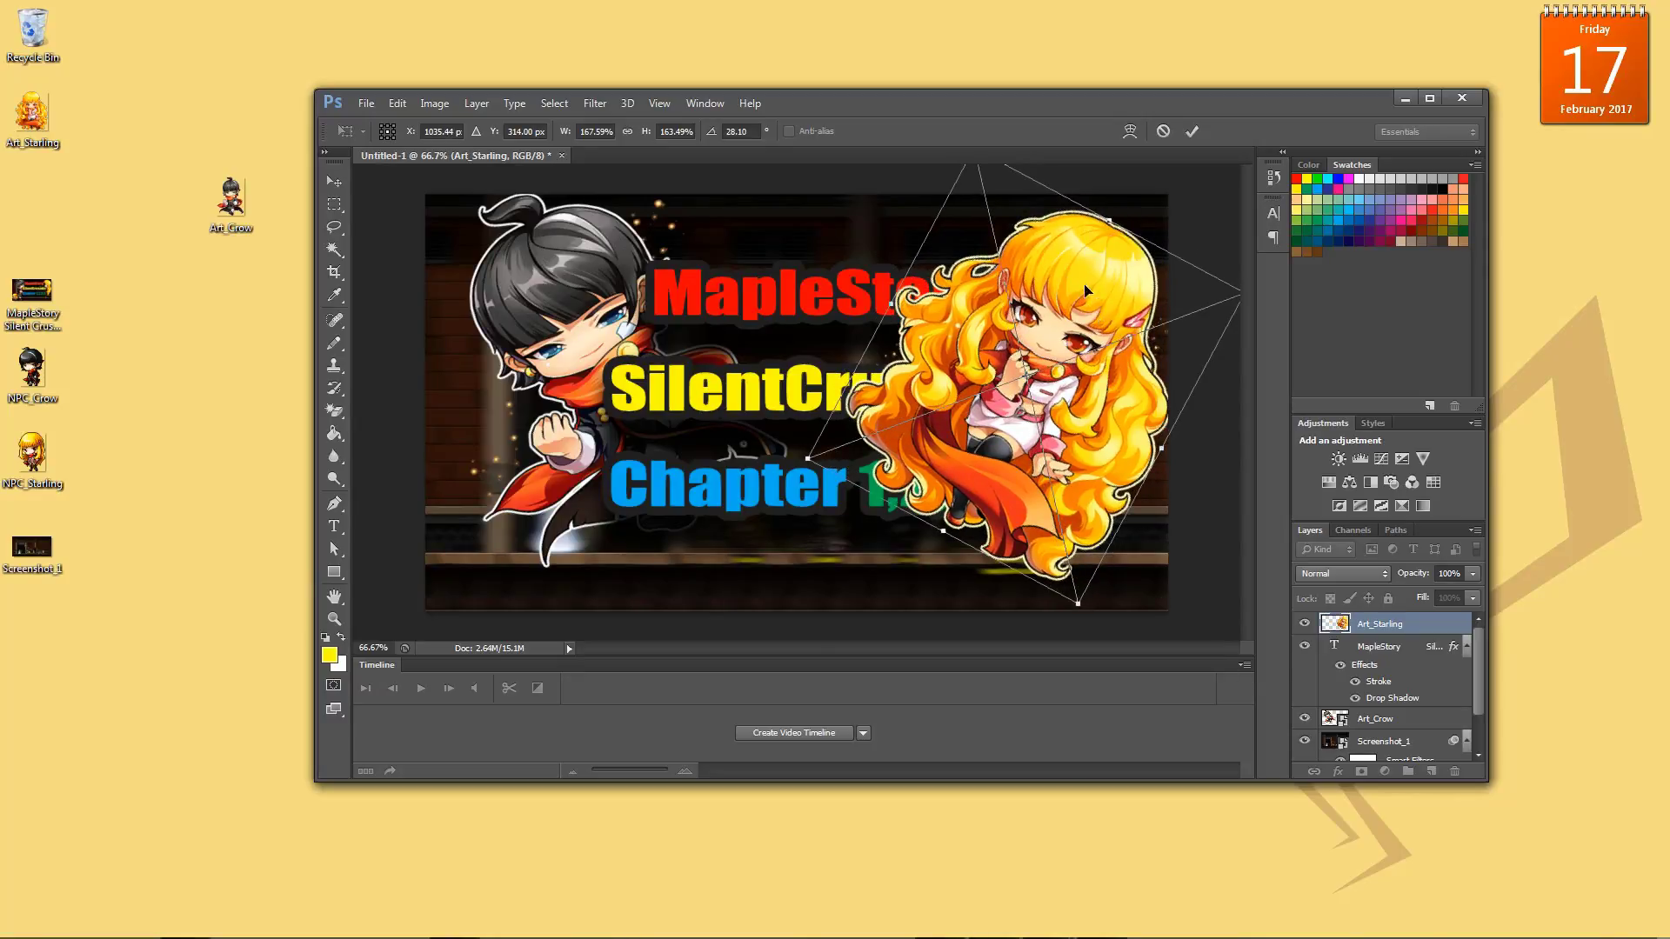
- Commit the Art_Starling placement and move its layer beneath the title text layer
right_click(1120, 270)
click(1157, 285)
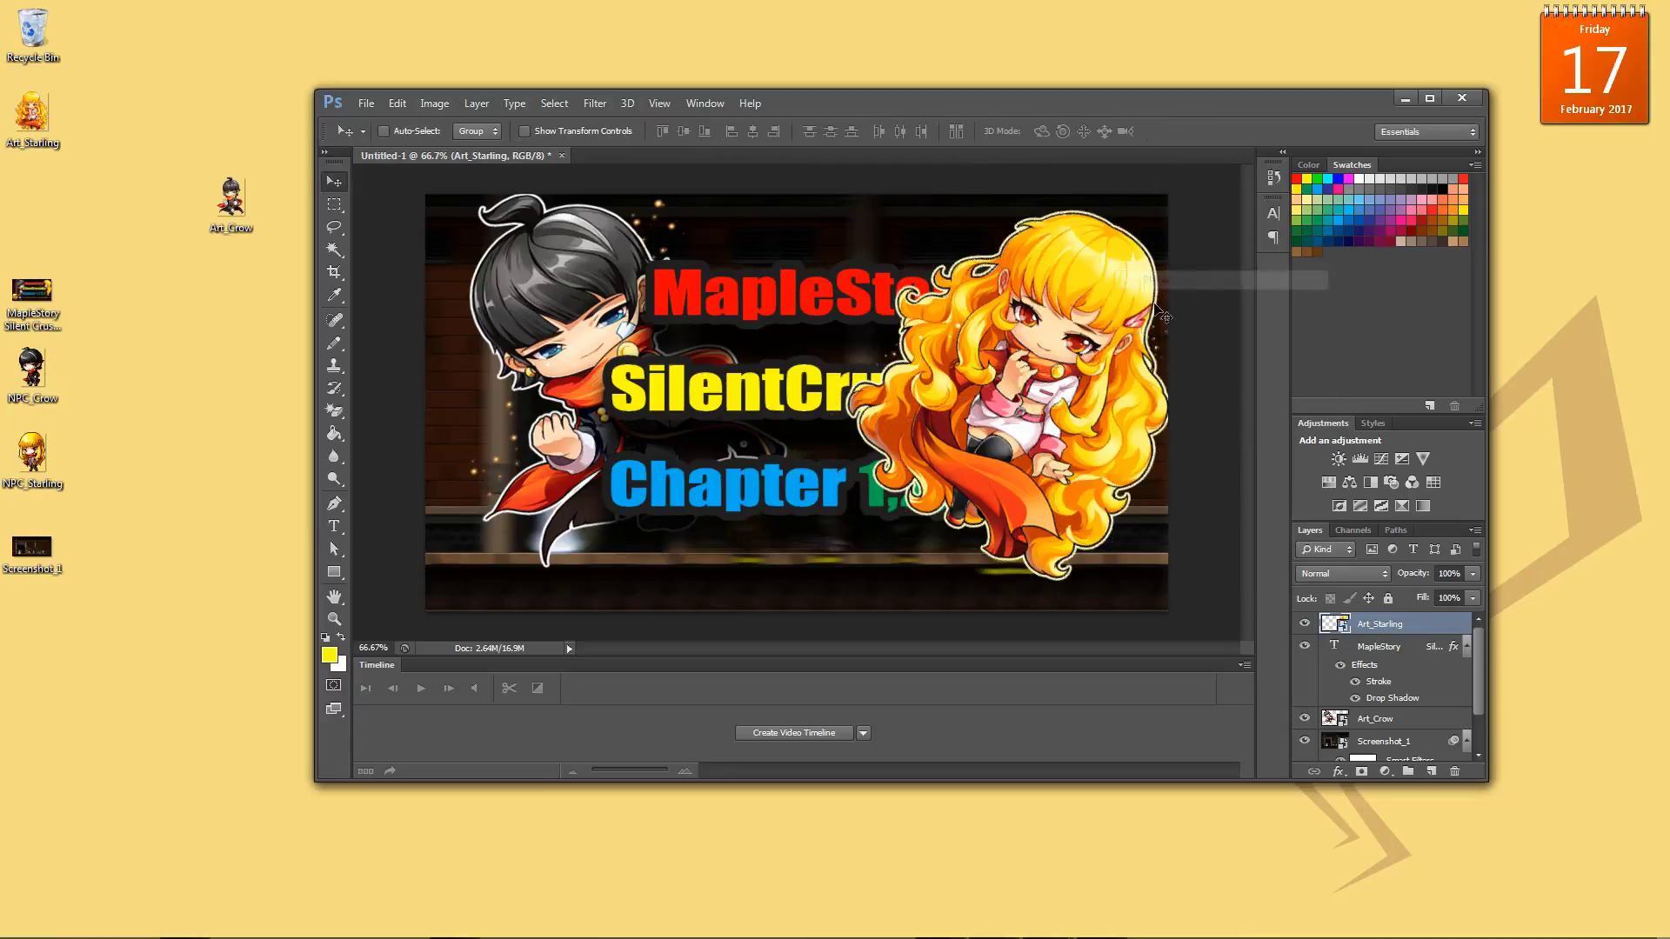
drag(1376, 627, 1362, 722)
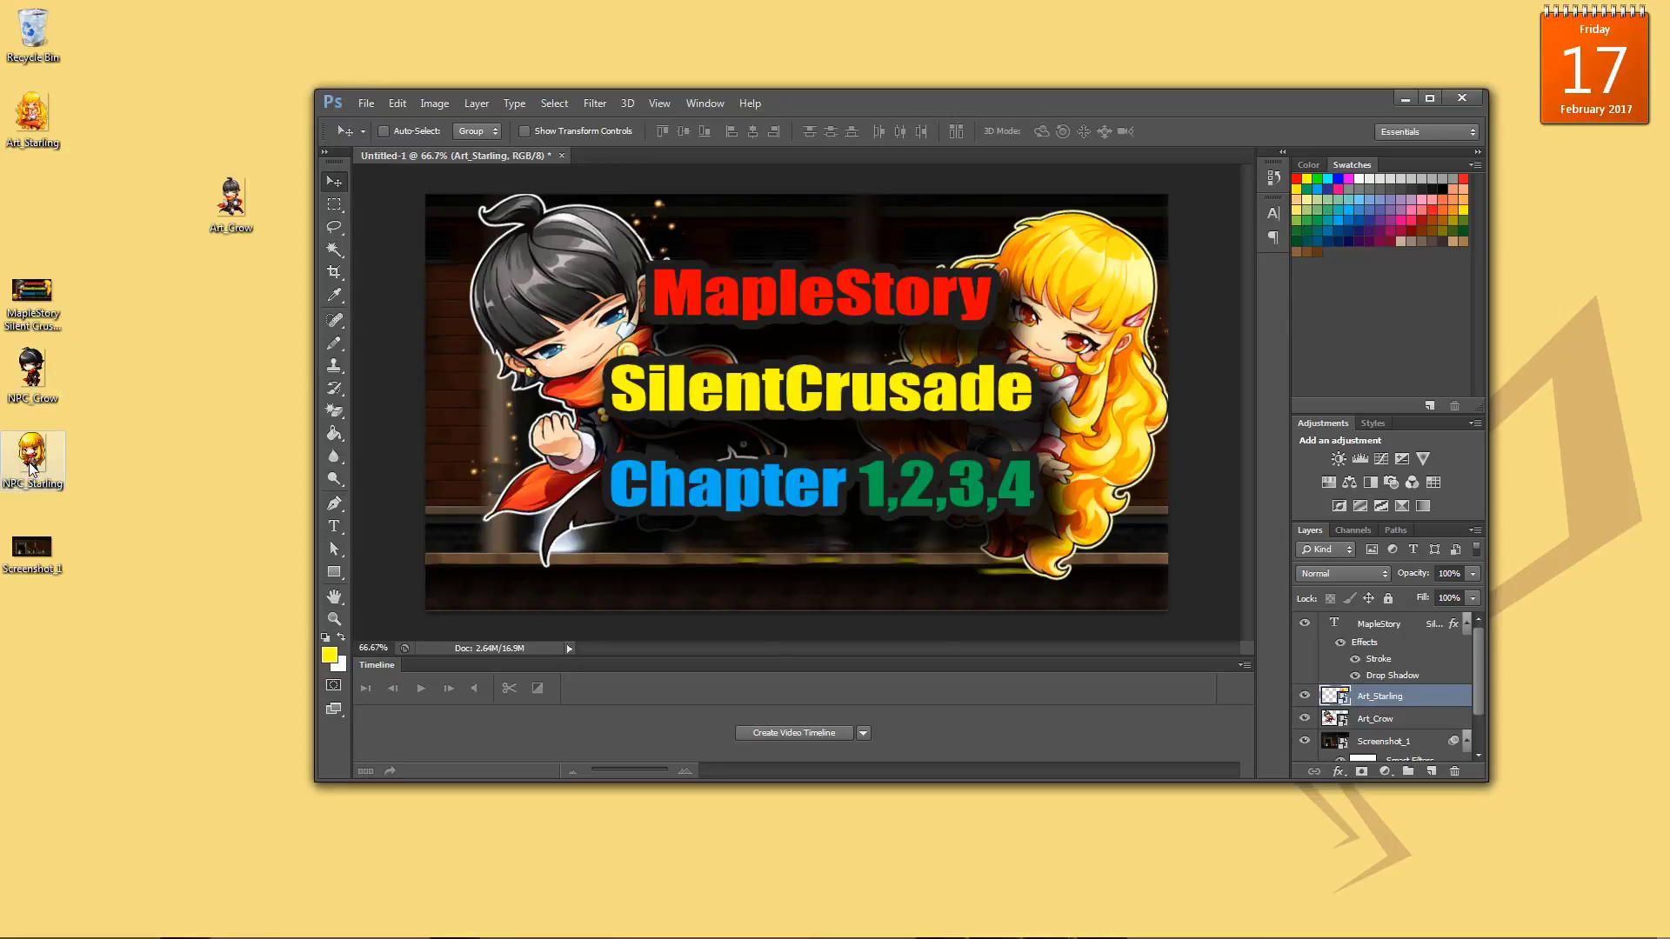
- Place the NPC_Starling image in the canvas's lower-left corner, enlarged to about 437% by 332%
drag(39, 468, 661, 487)
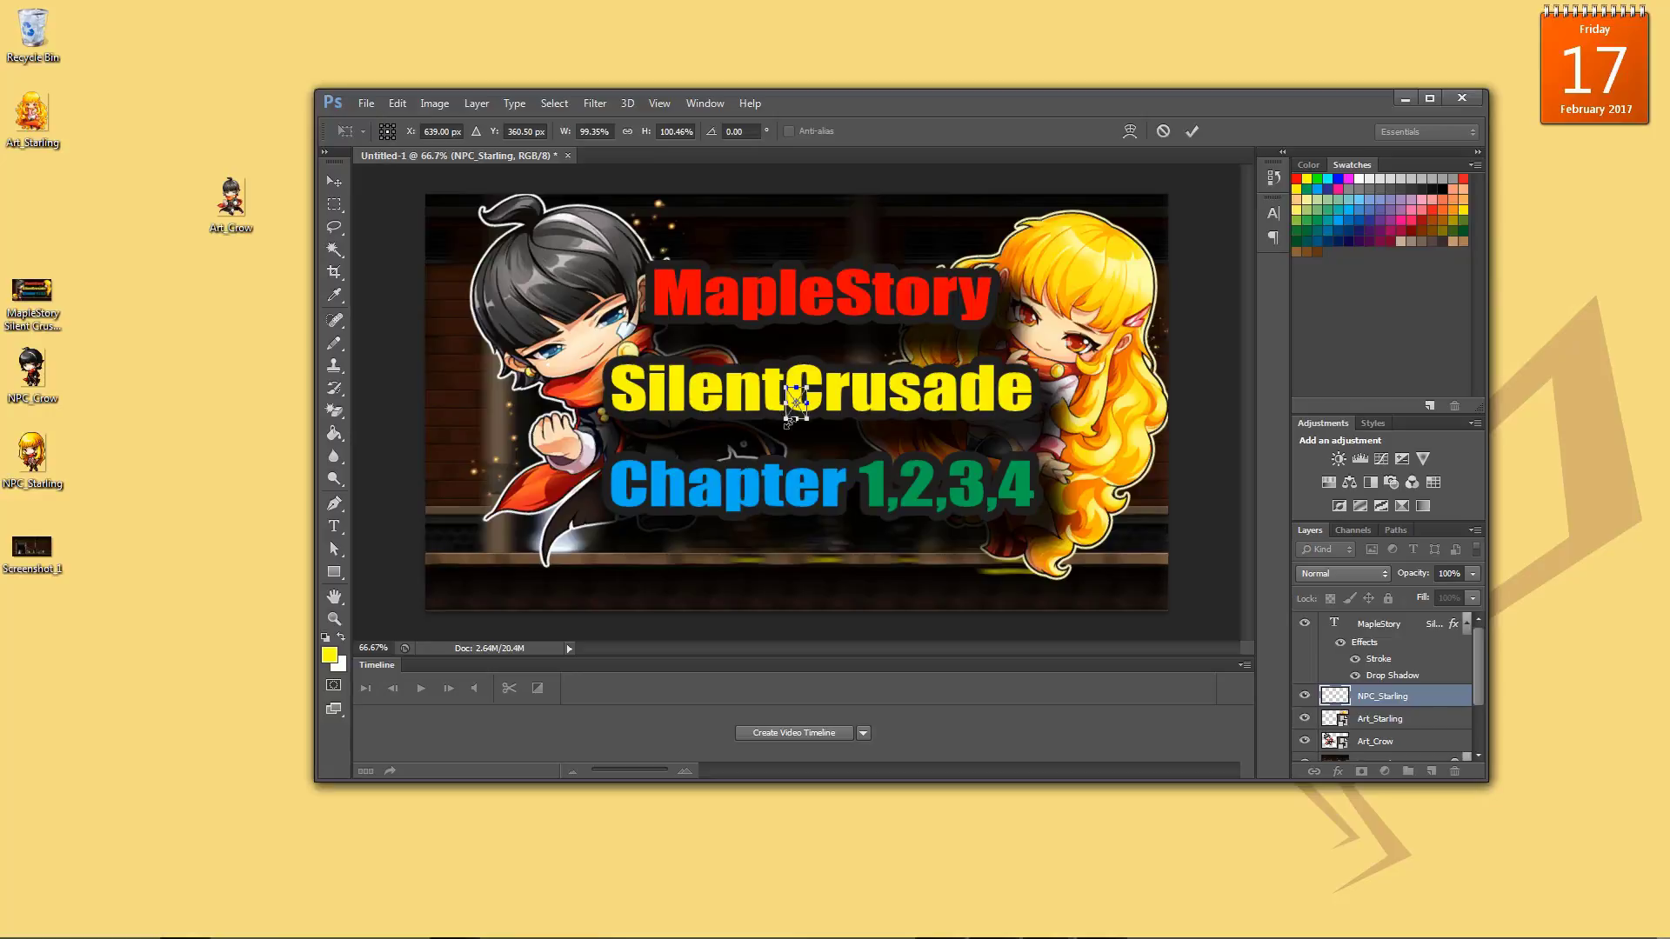
drag(788, 424, 511, 611)
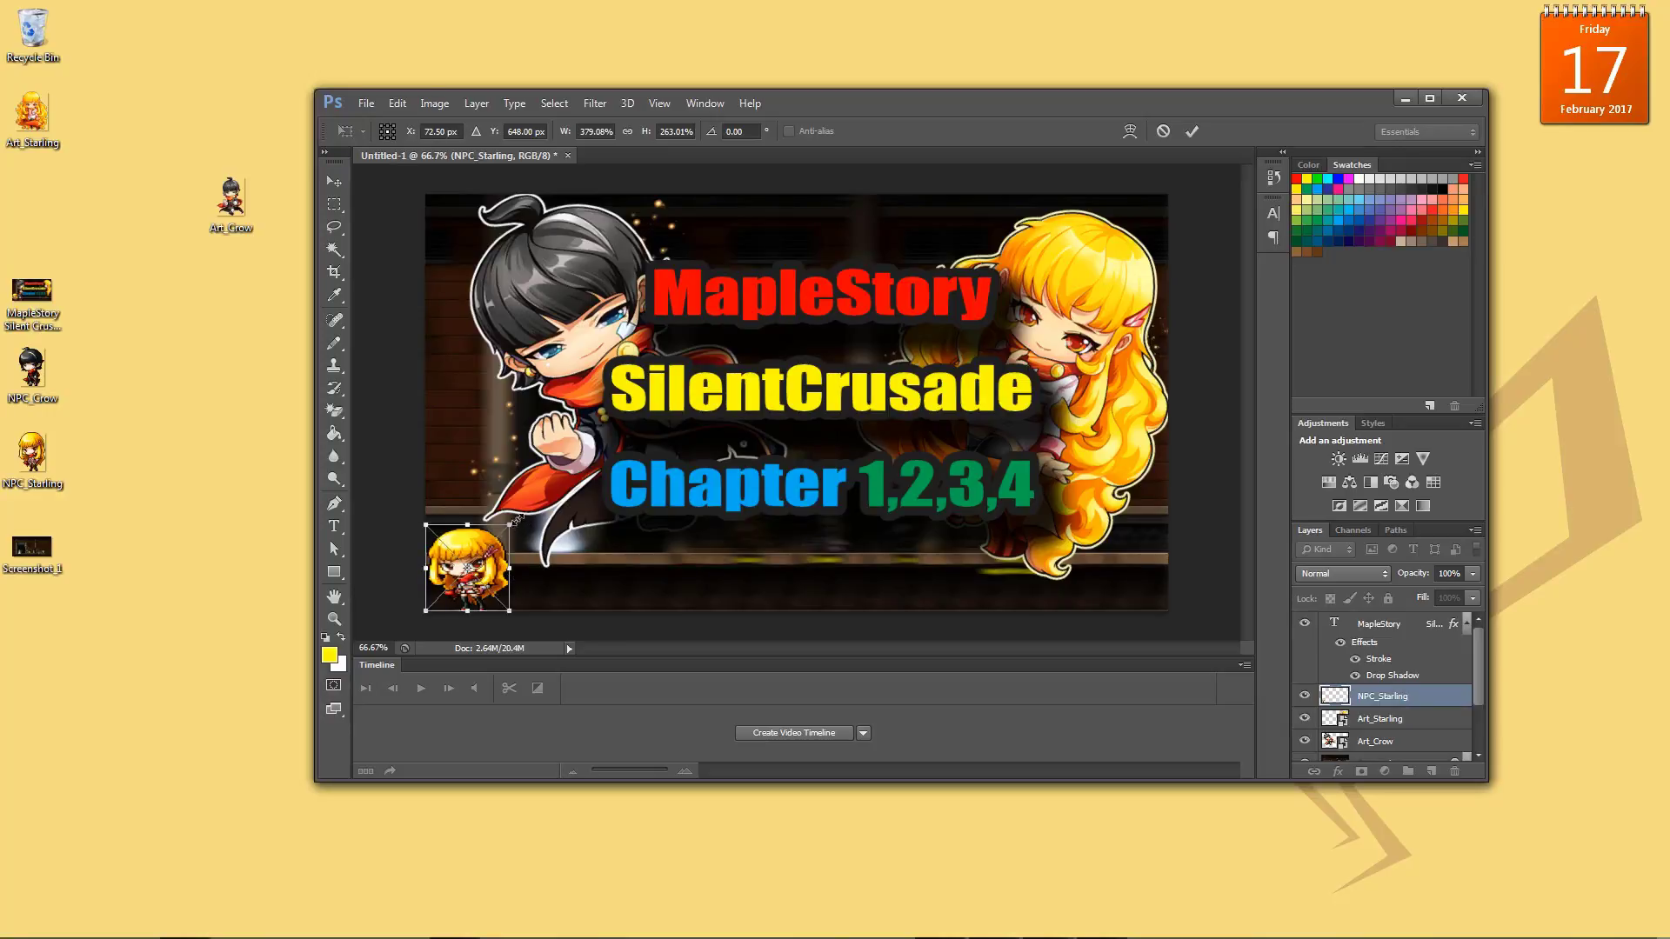
drag(512, 525, 522, 506)
right_click(480, 532)
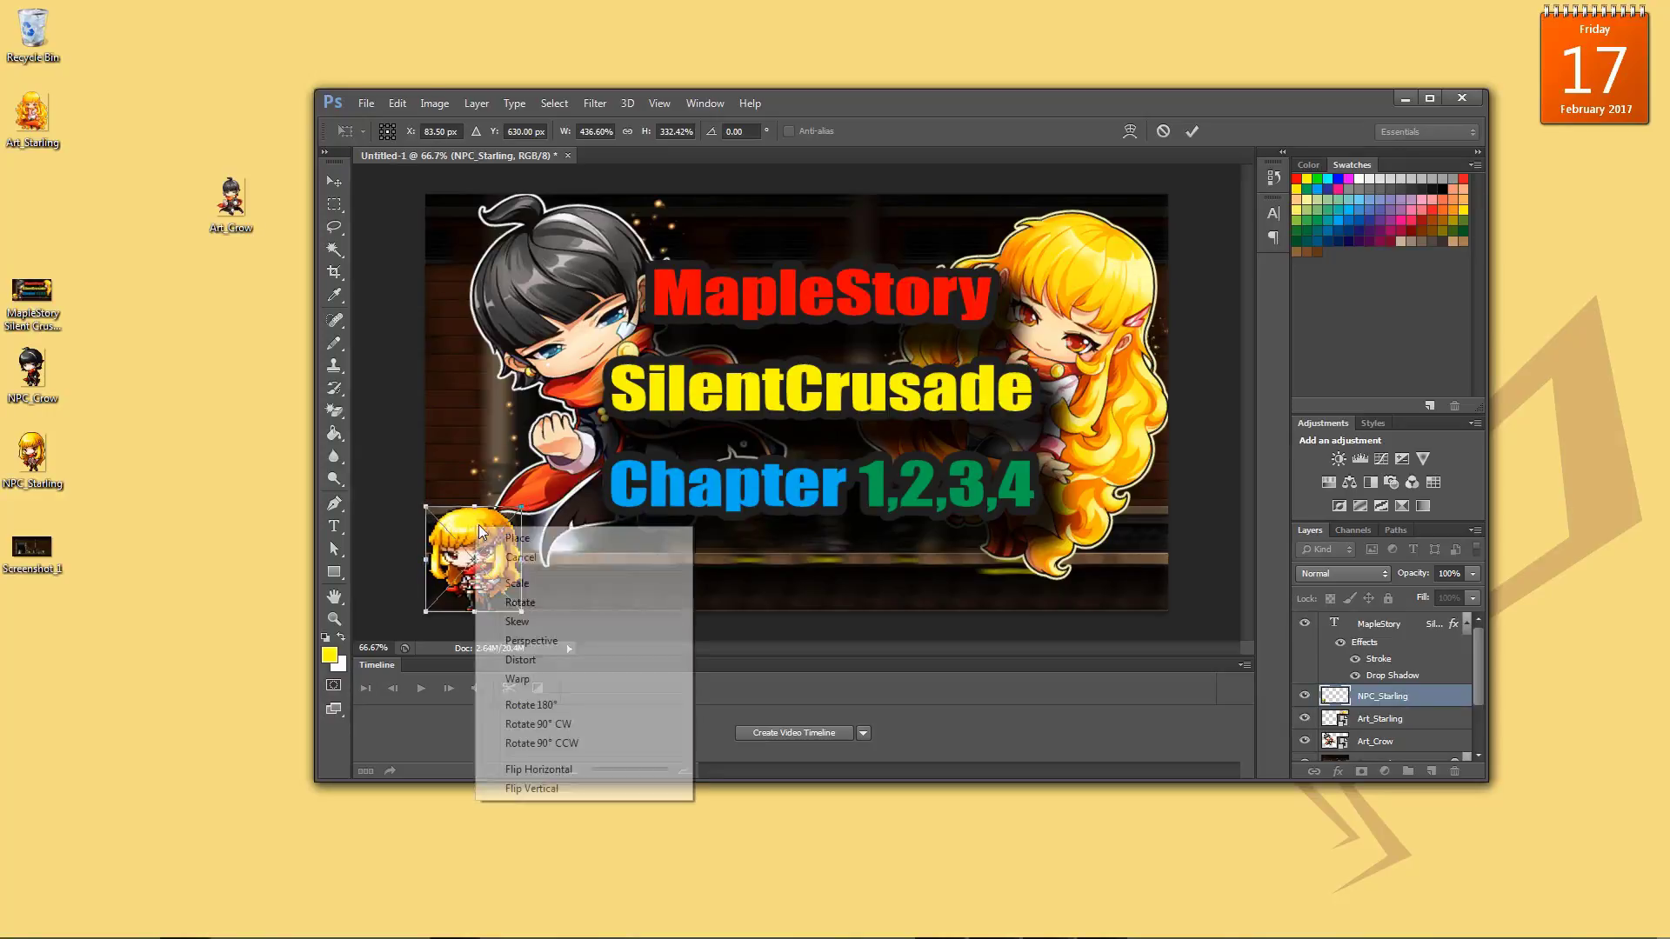
click(517, 539)
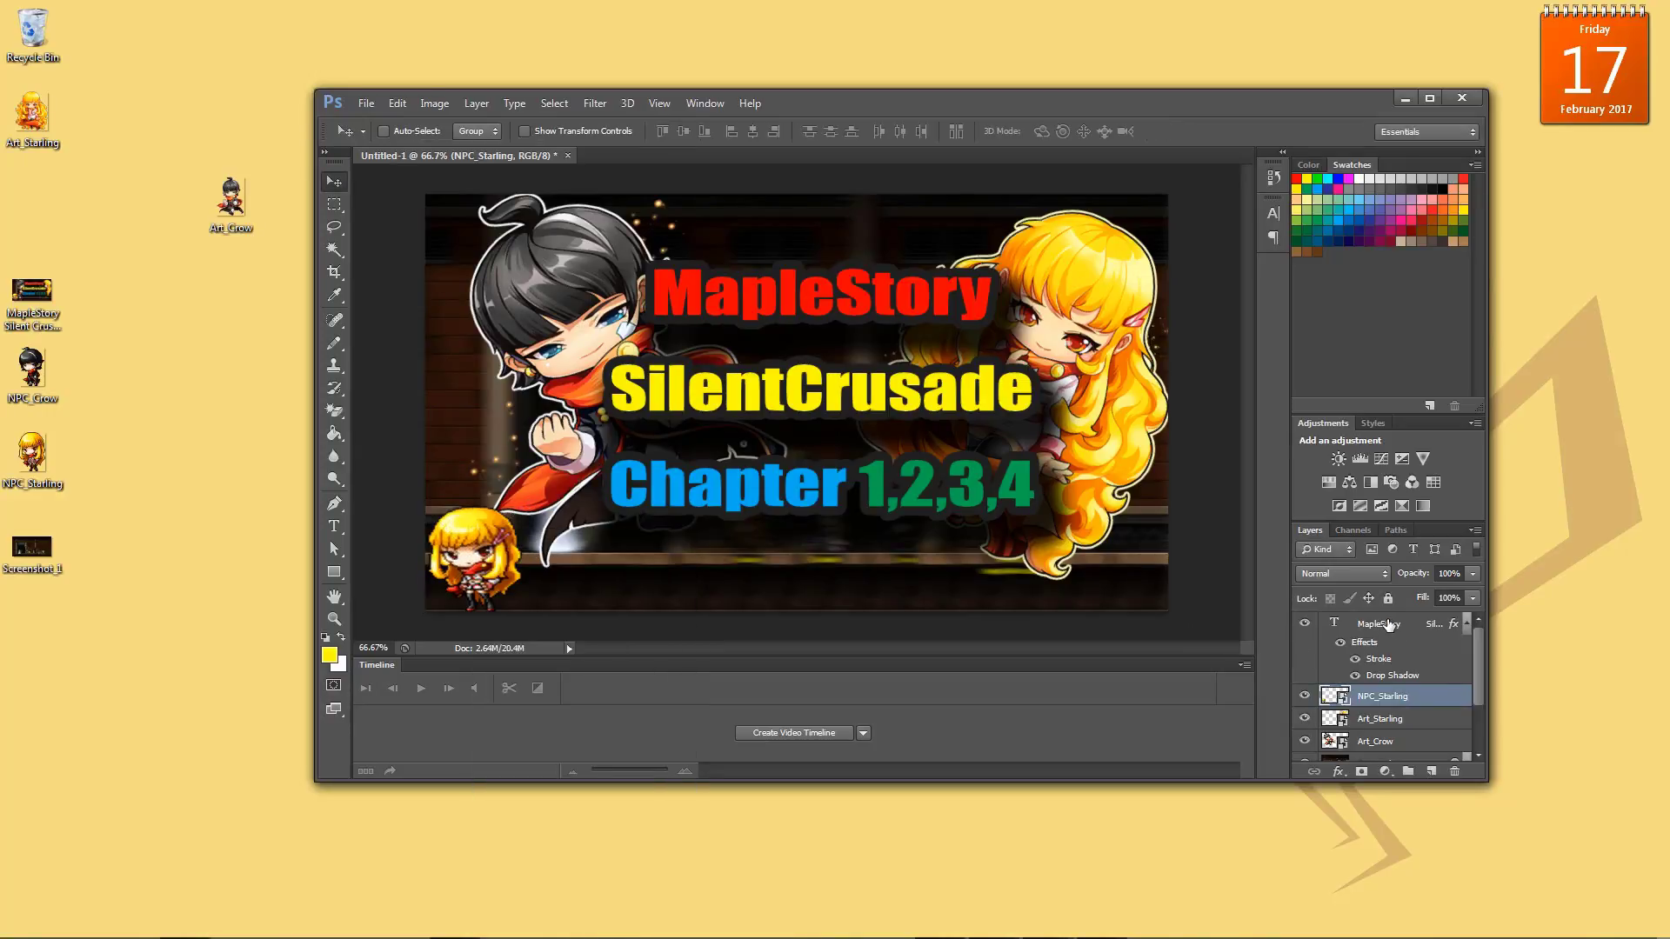
- Place the NPC_Crow image, enlarged to about 427% by 423%, just right of the small NPC_Starling along the canvas's lower edge
click(1383, 626)
drag(31, 370, 715, 529)
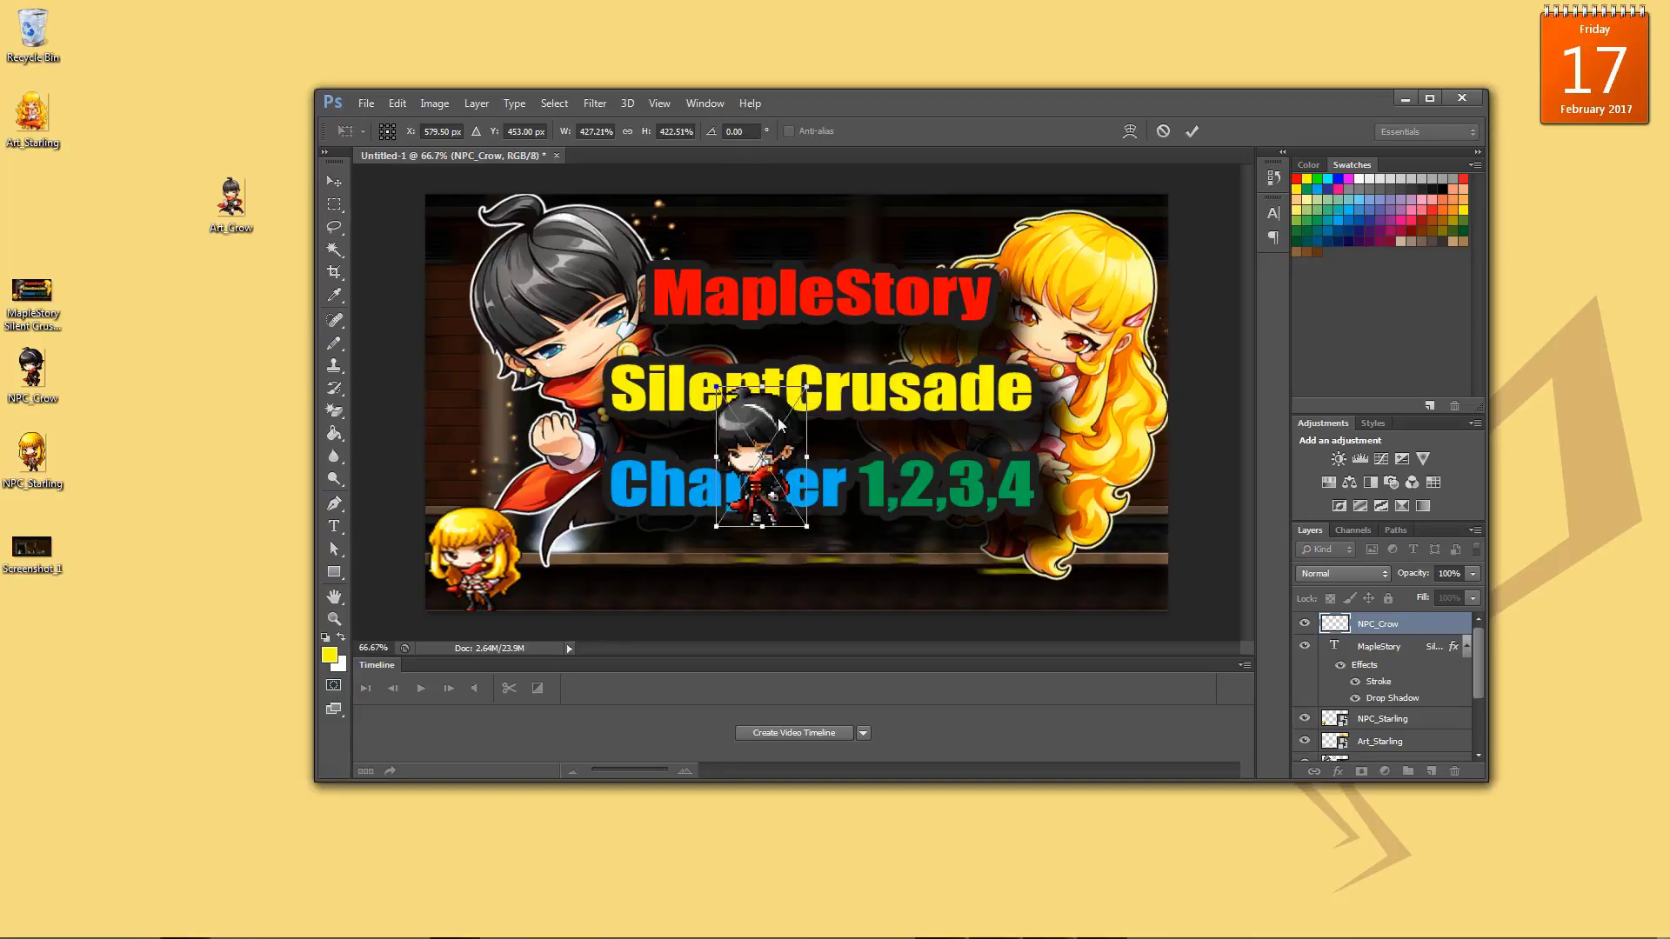
drag(778, 411, 619, 498)
right_click(587, 515)
click(628, 526)
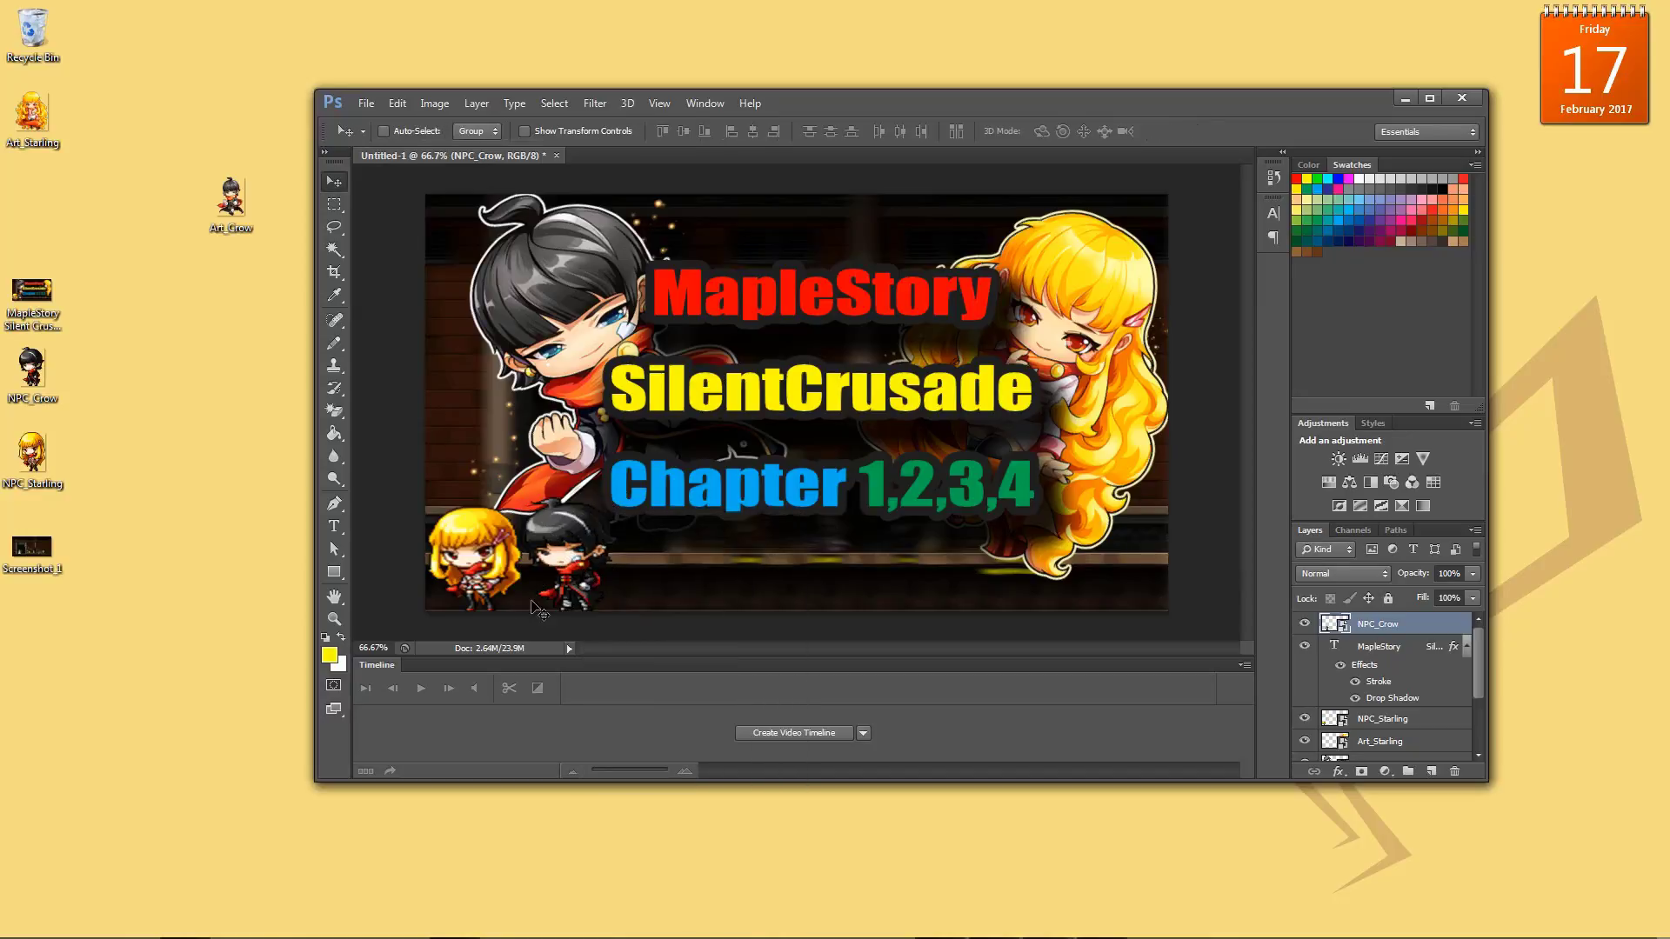
- Compare the composition with the finished "MapleStory Silent Crusade 2017 FULL" thumbnail in Windows Photo Viewer
drag(915, 113, 959, 102)
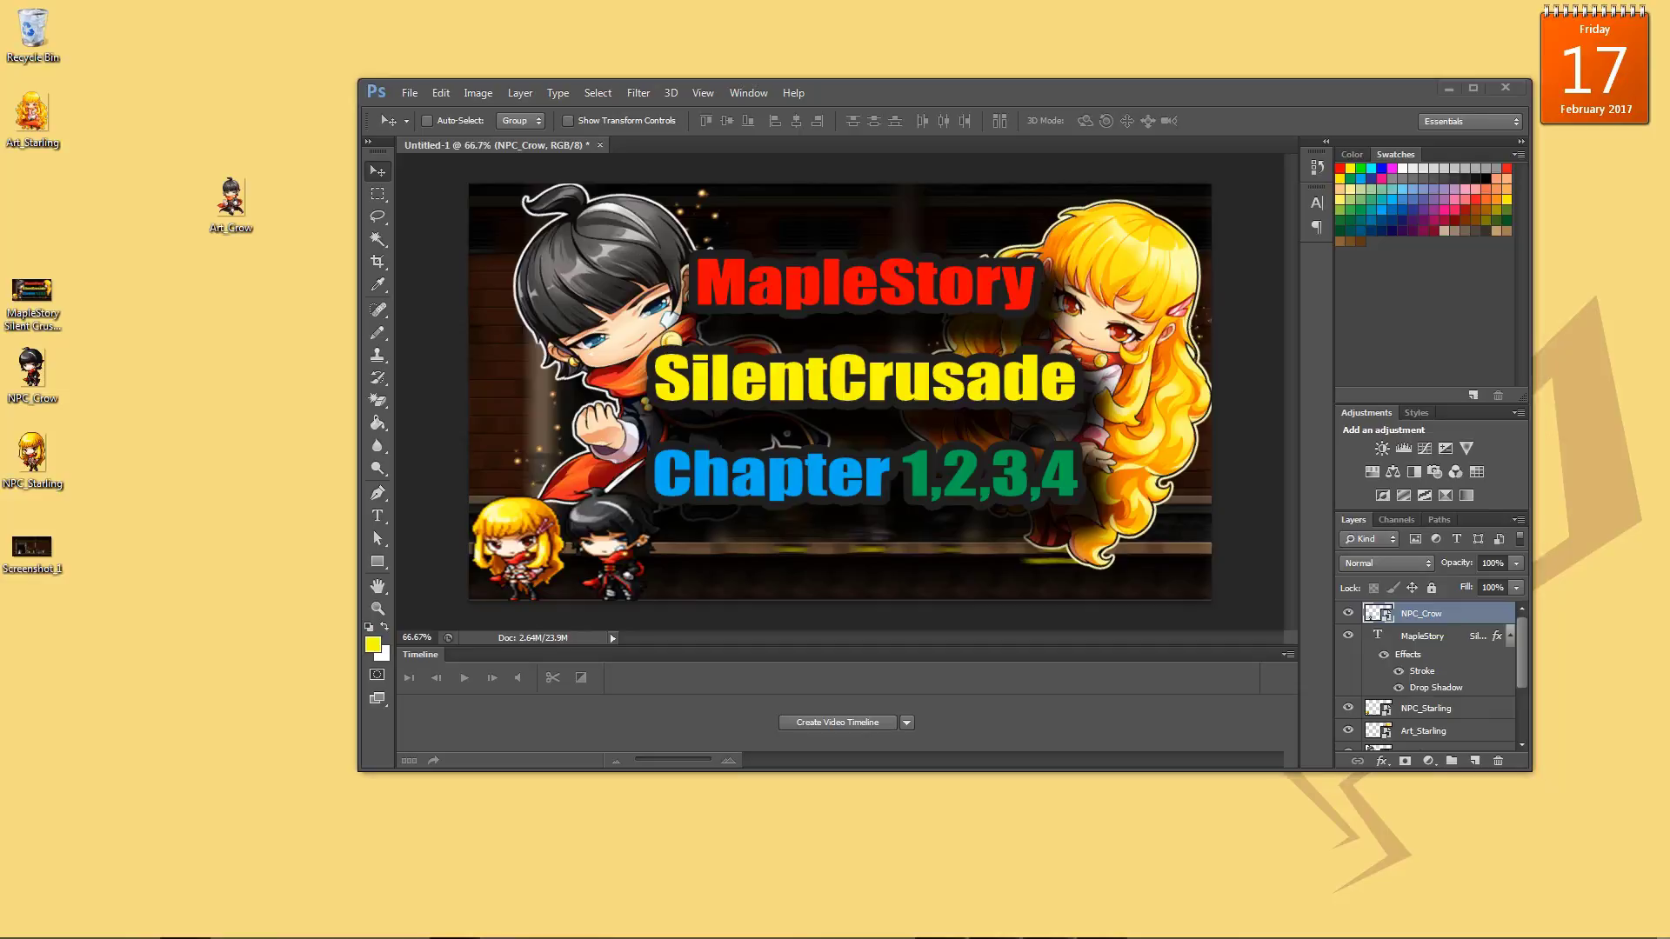
drag(0, 94, 1372, 197)
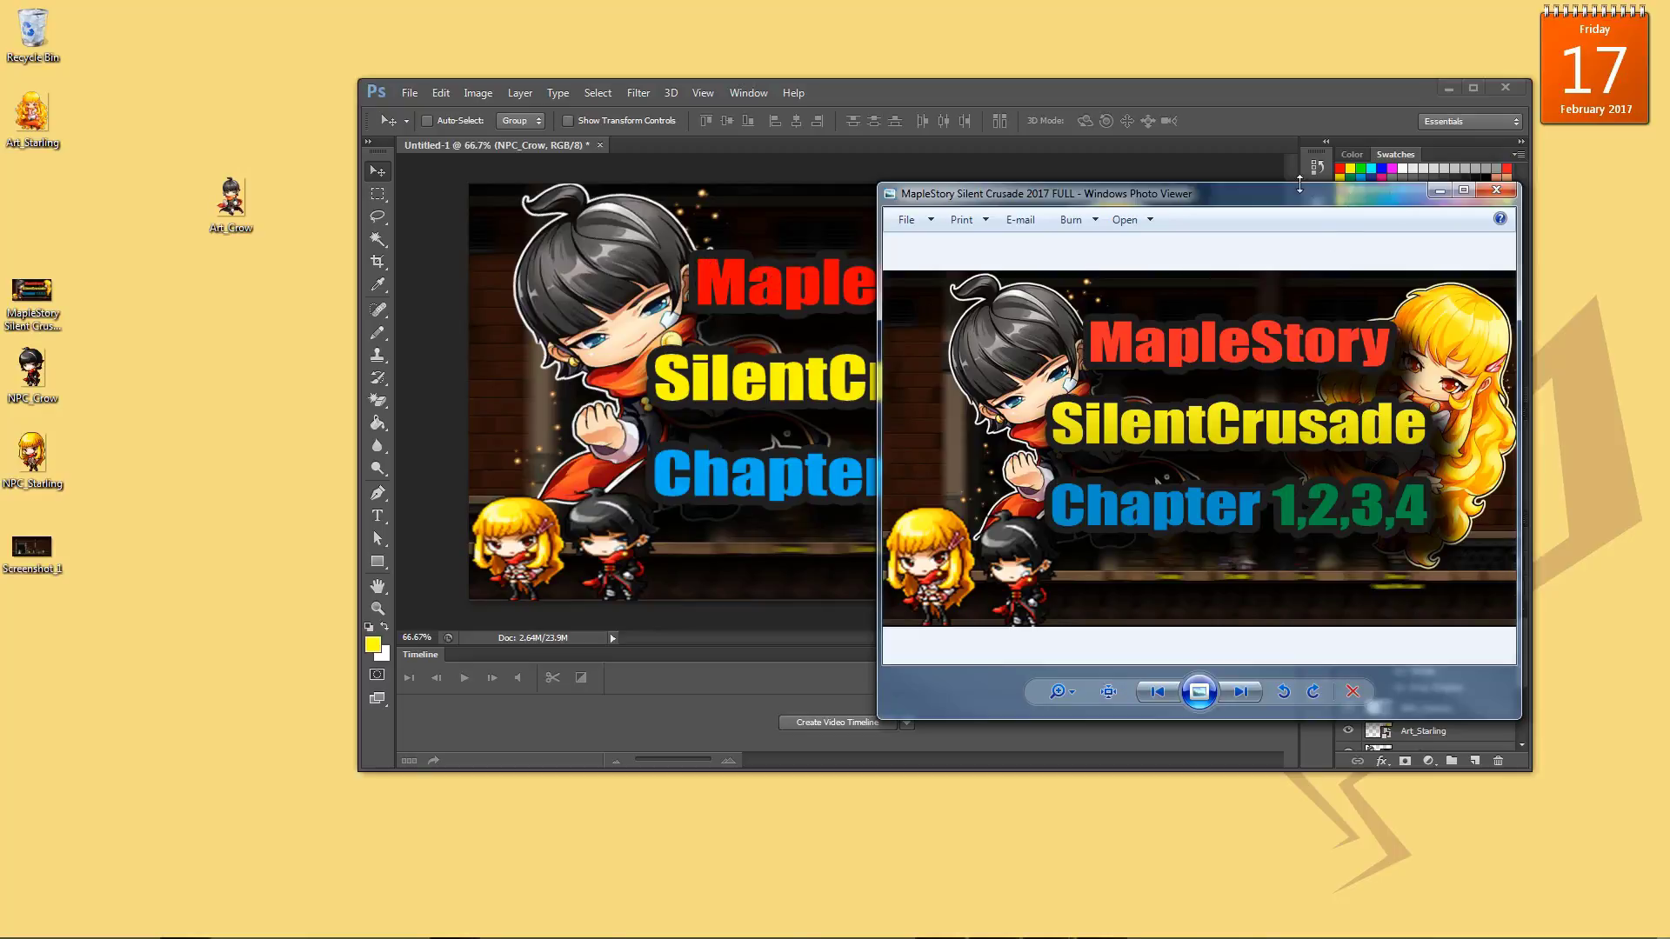
drag(1270, 203, 0, 270)
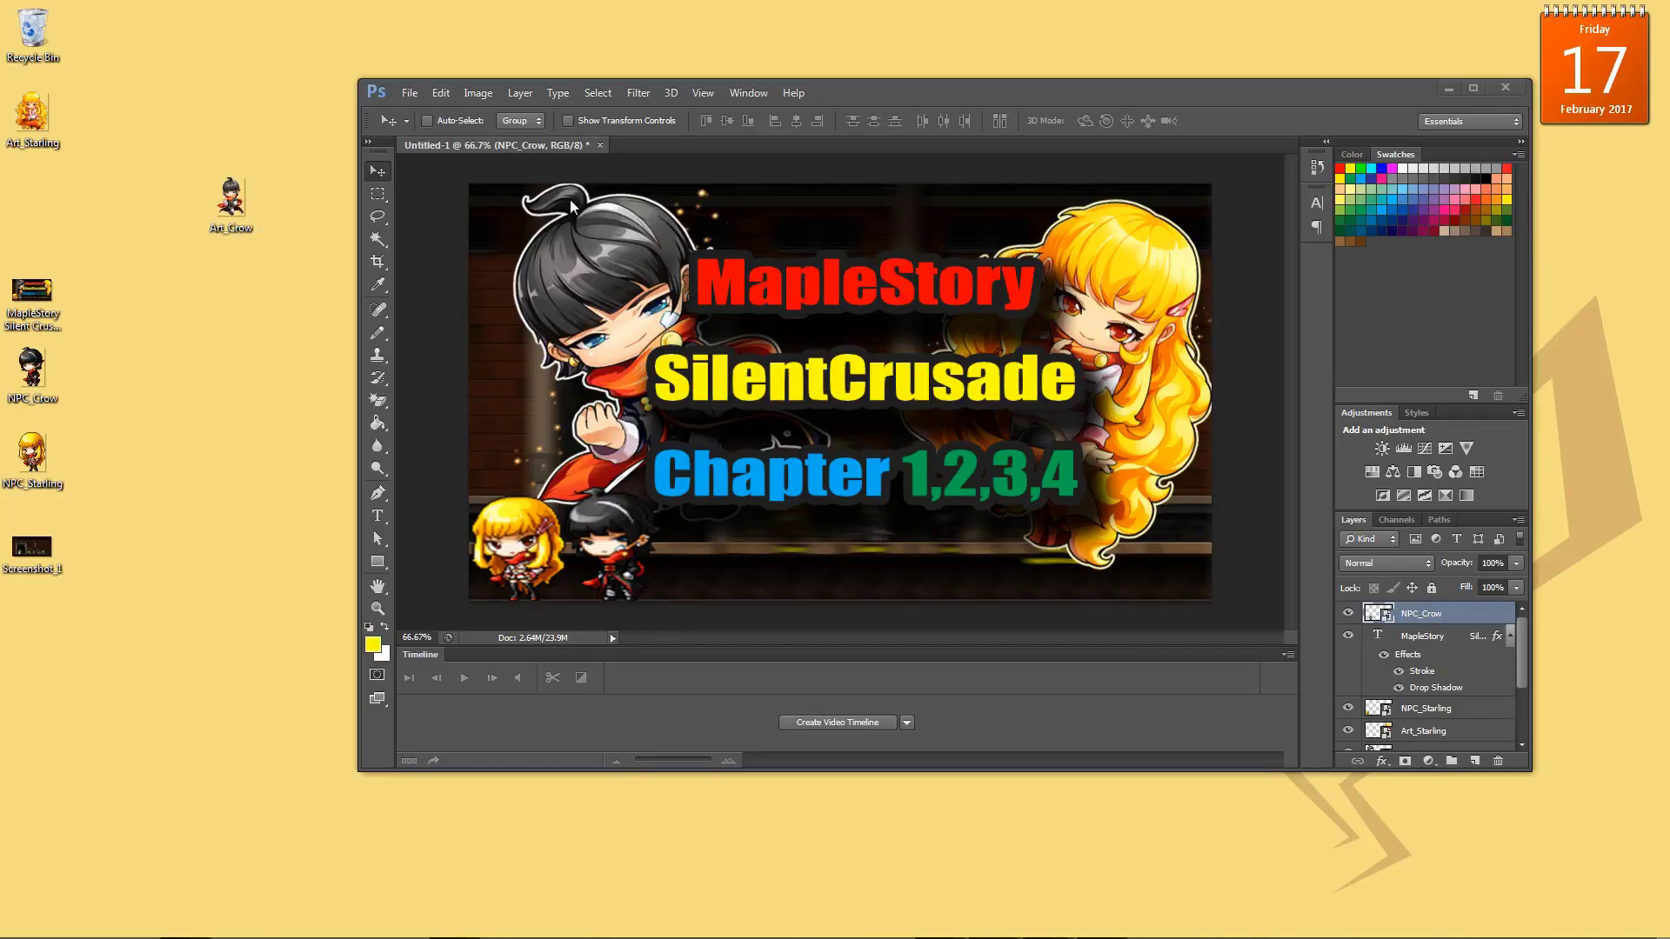
- Move the NPC_Crow layer beneath the title text layer
click(1416, 613)
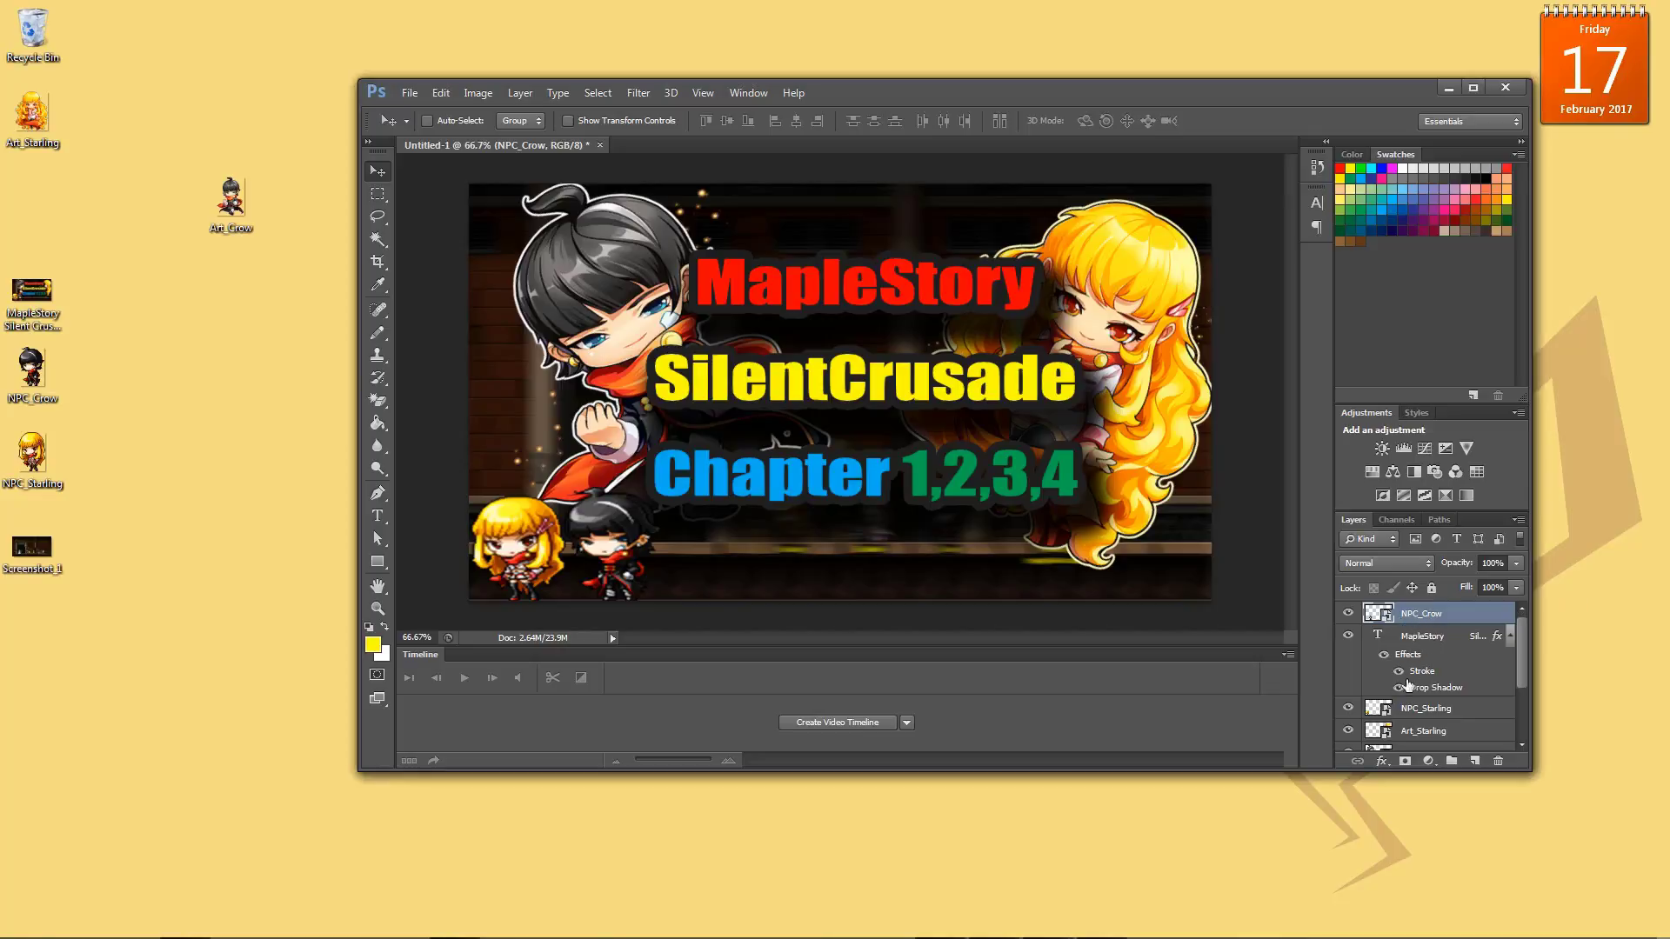
drag(1416, 615, 1411, 691)
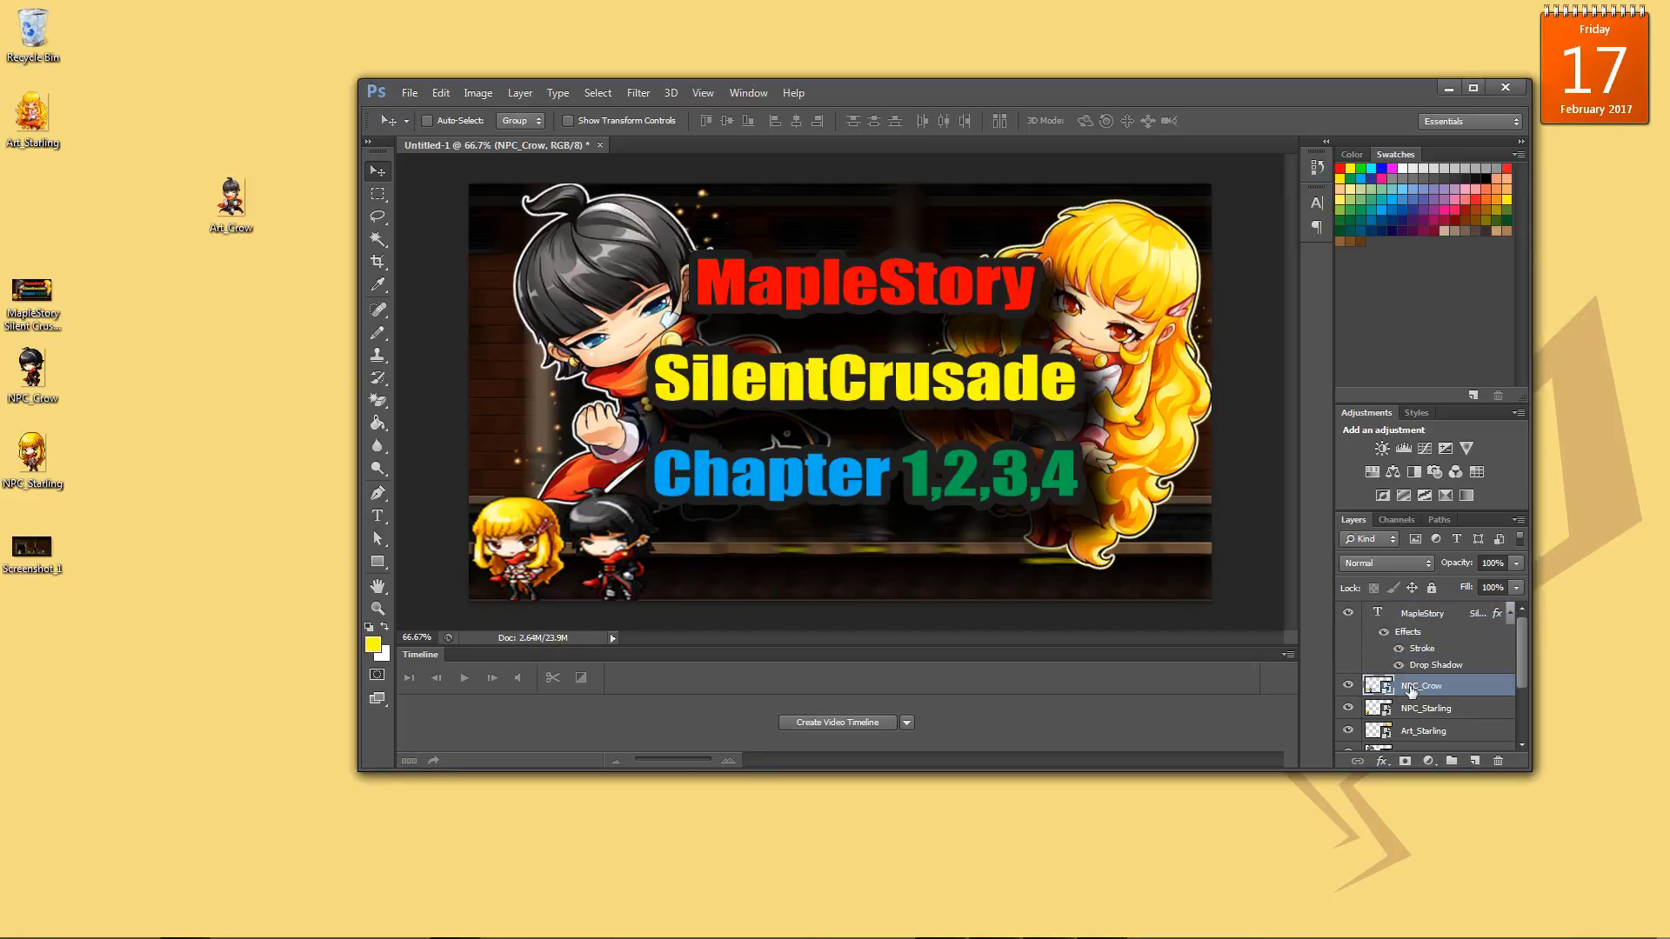
- Try Bevel & Emboss with Texture and Contour in the title text's layer style, and switch those effects off again
click(1418, 612)
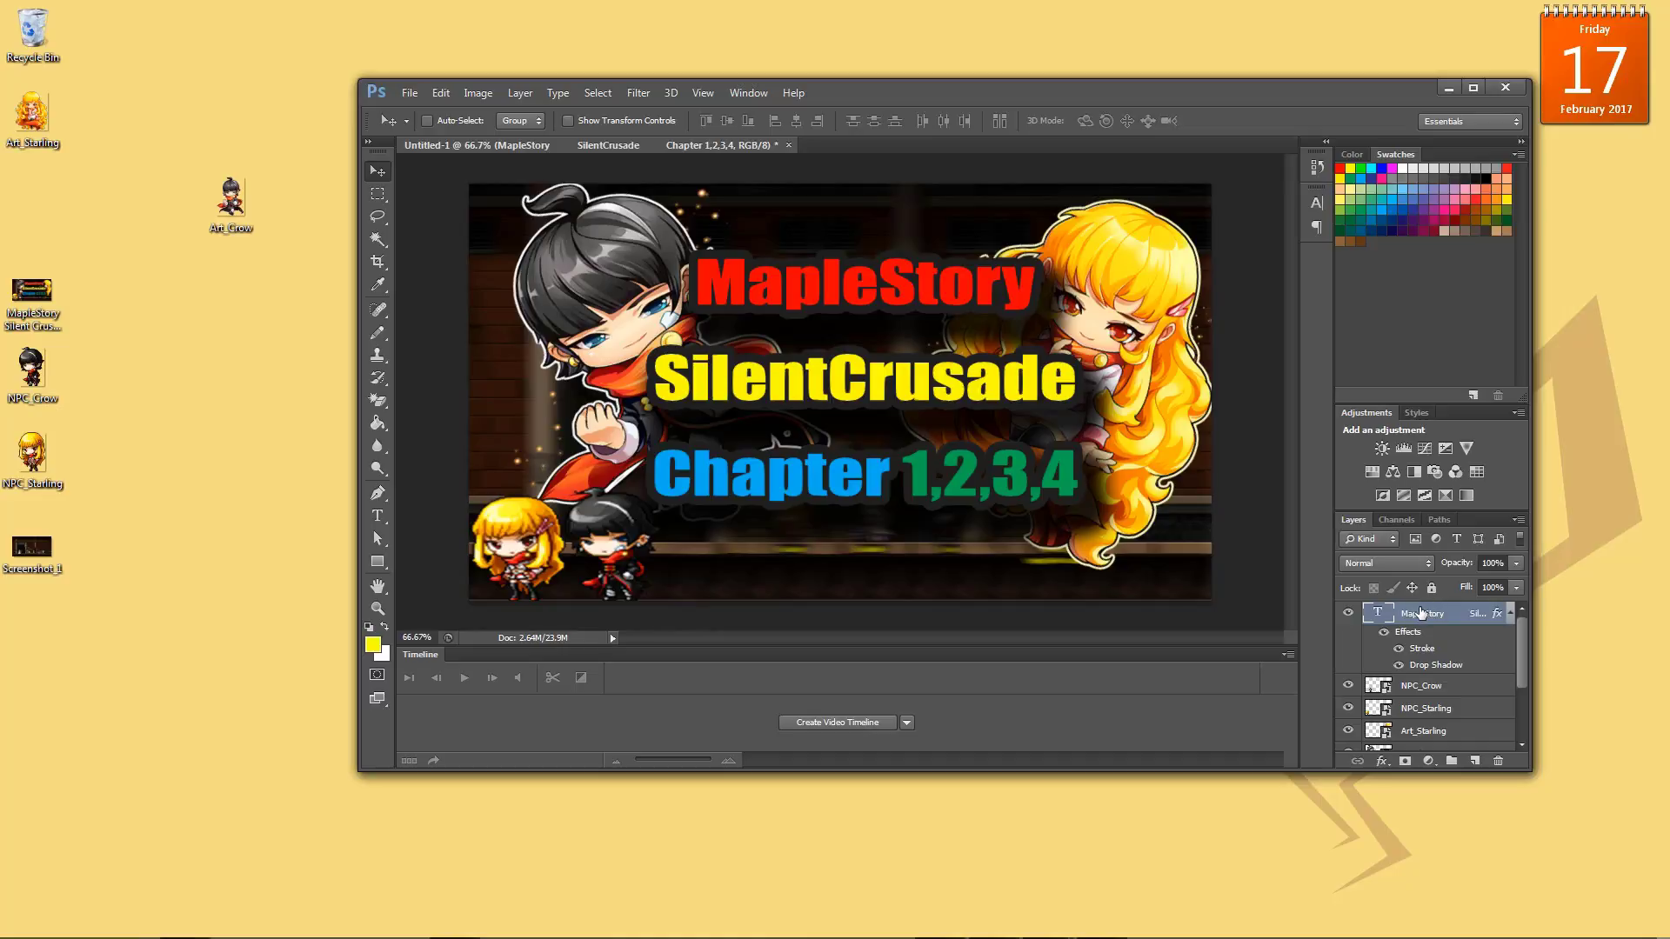
right_click(1429, 615)
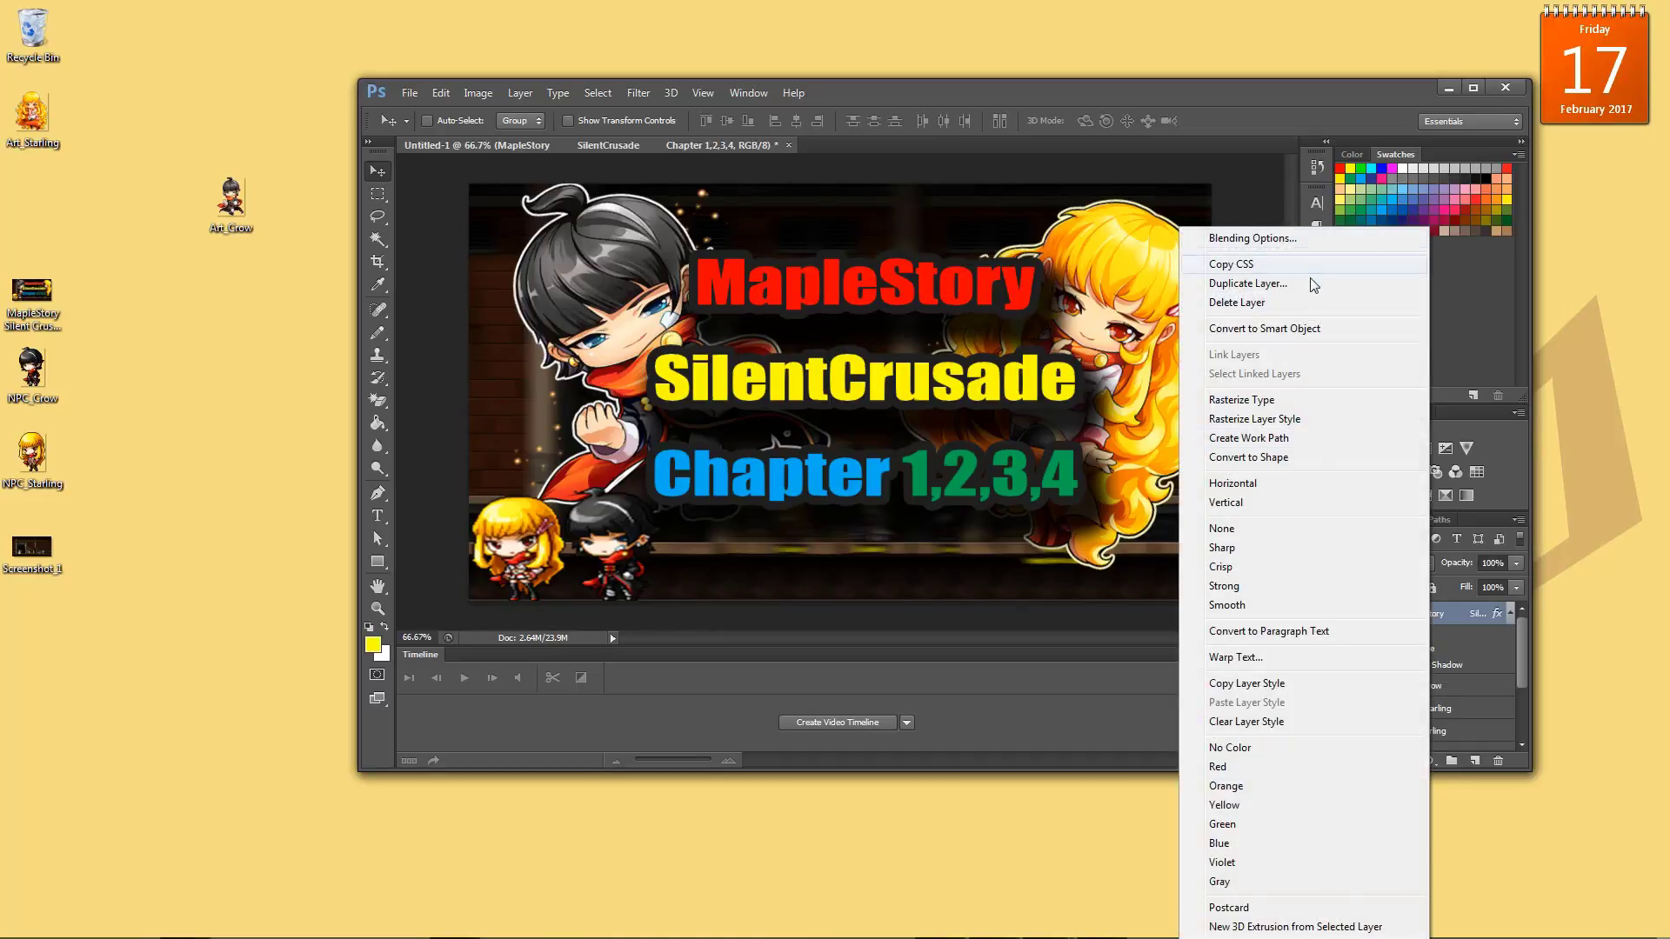
click(1279, 239)
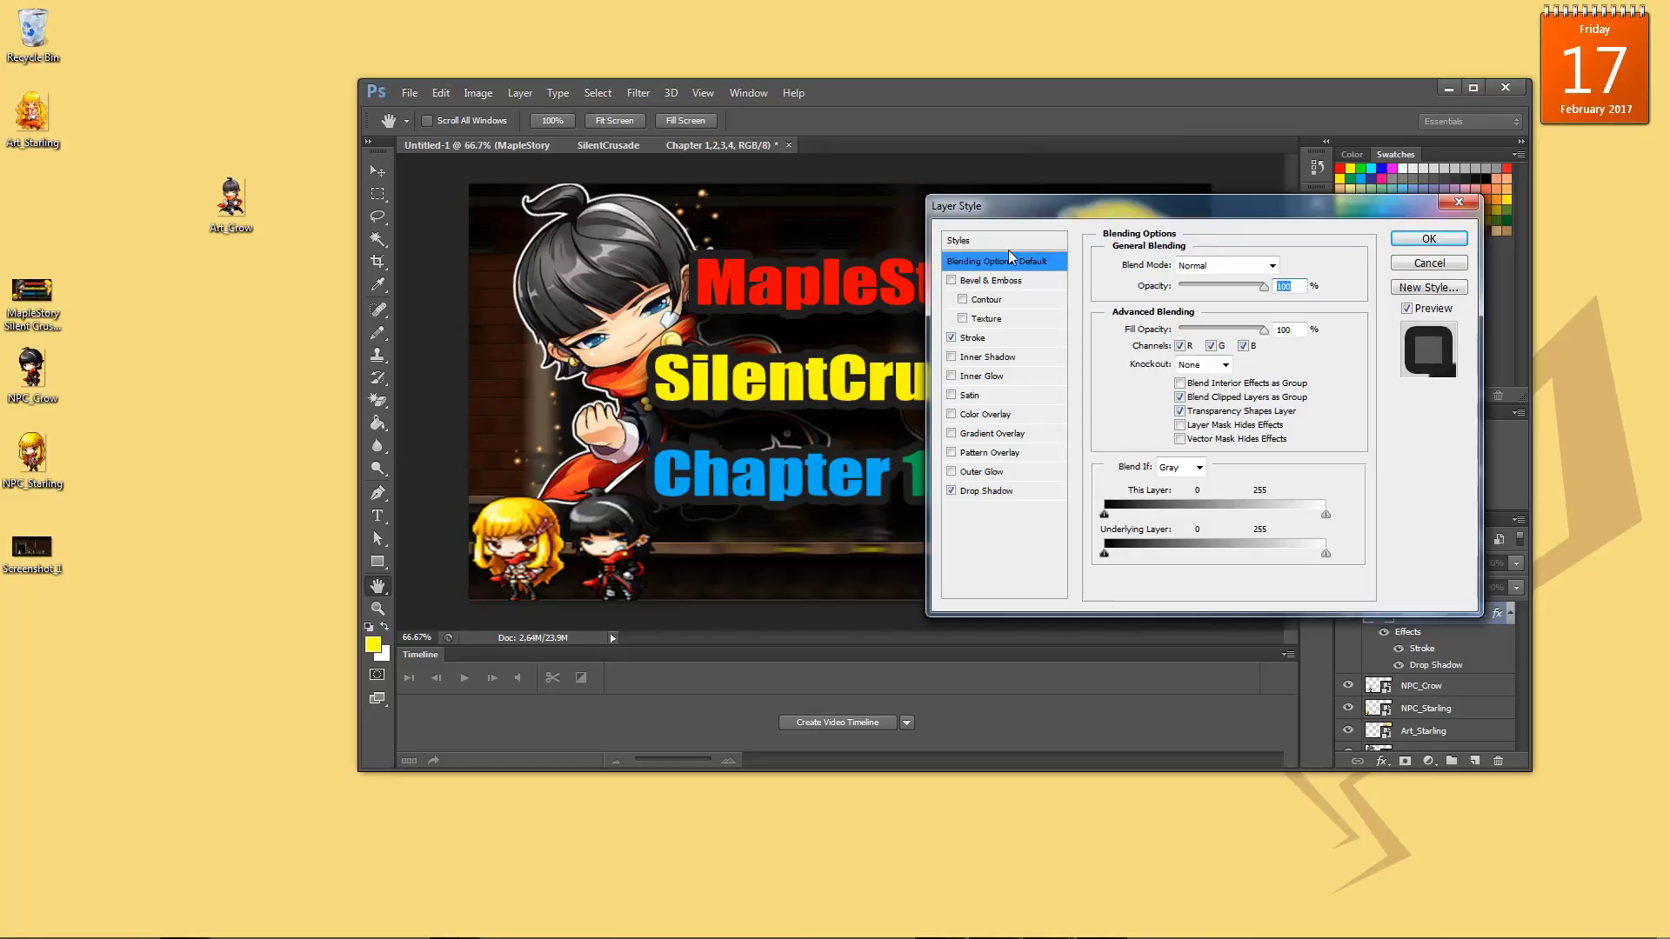
click(993, 320)
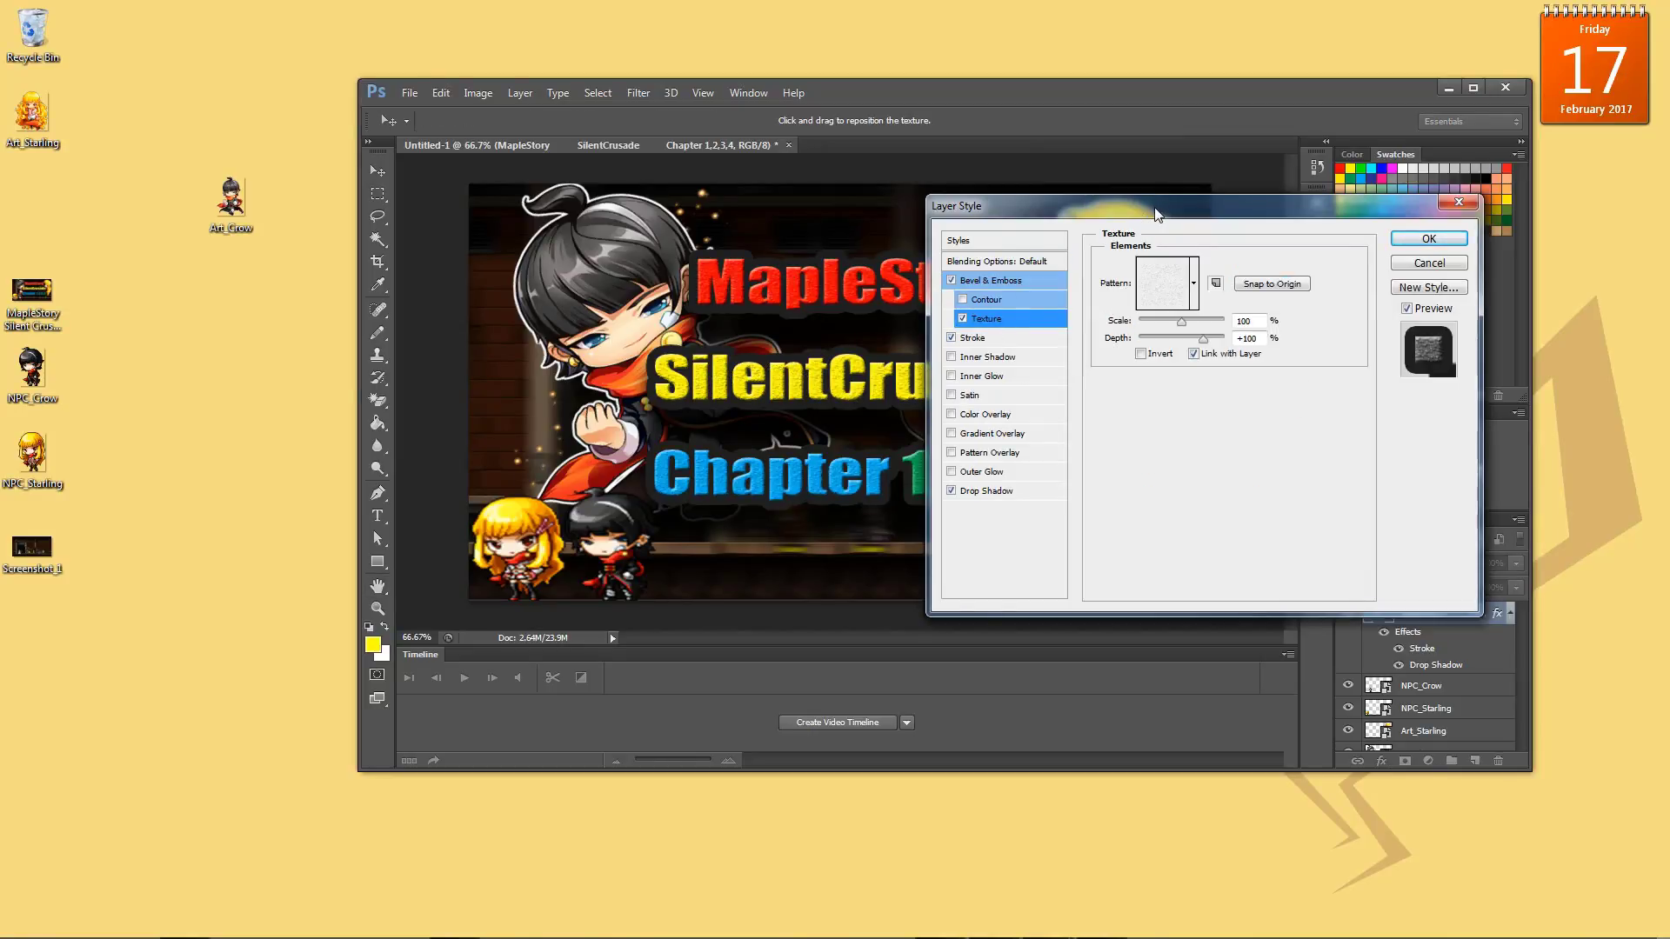
drag(1158, 213, 1277, 156)
click(1084, 243)
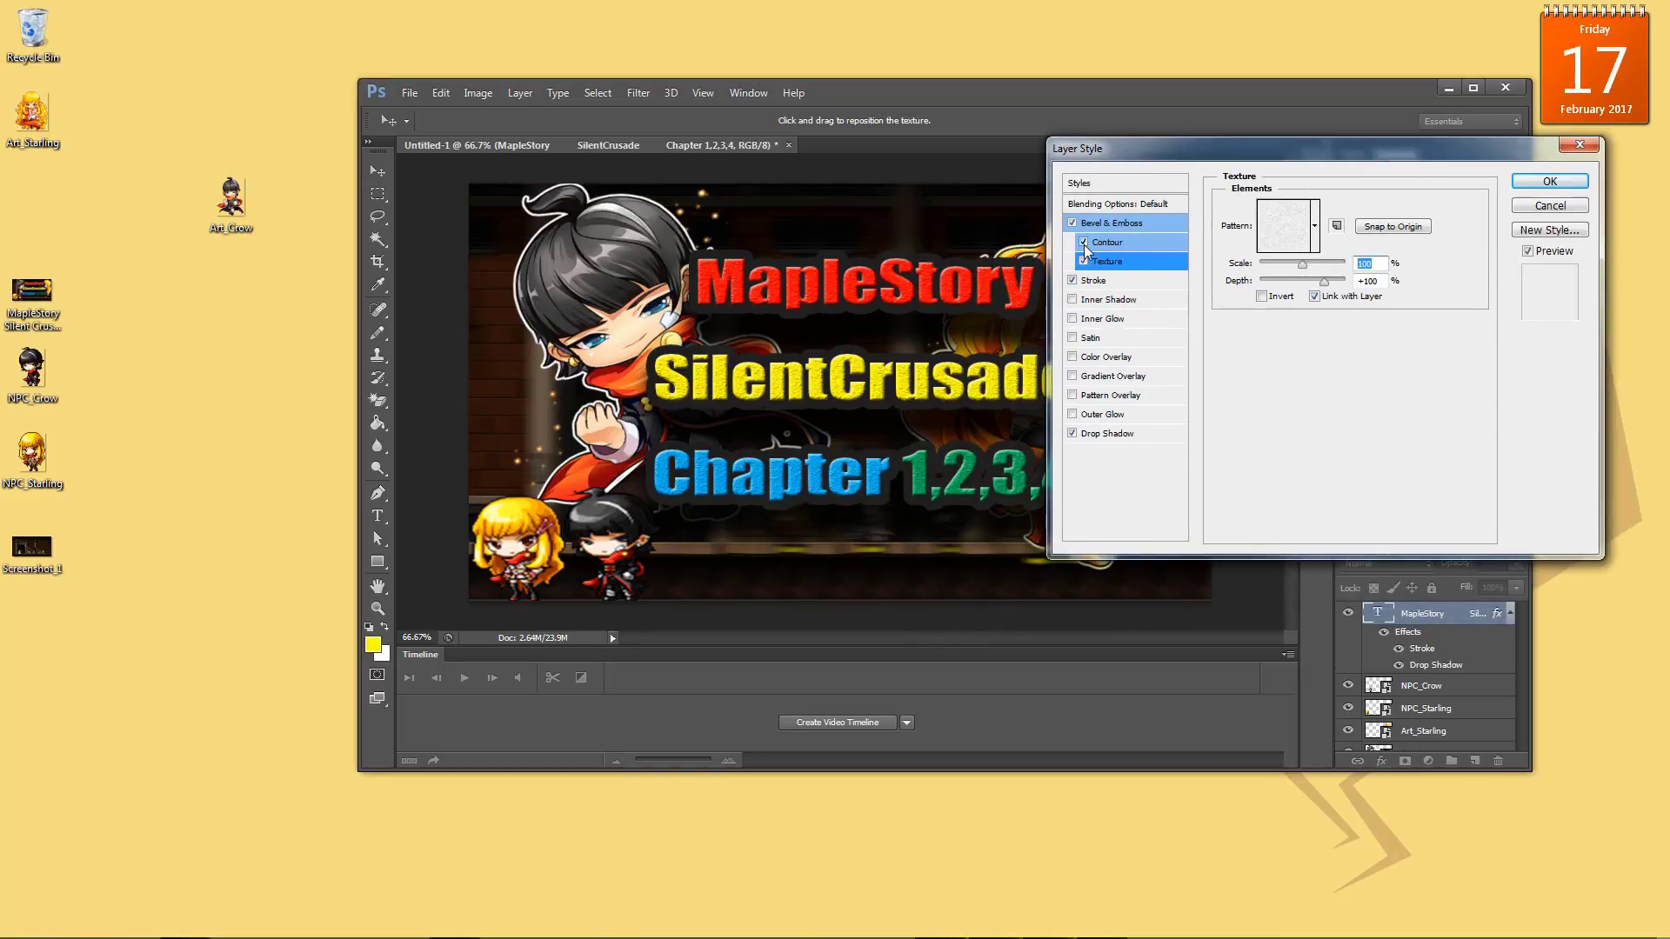
click(1084, 262)
click(1084, 242)
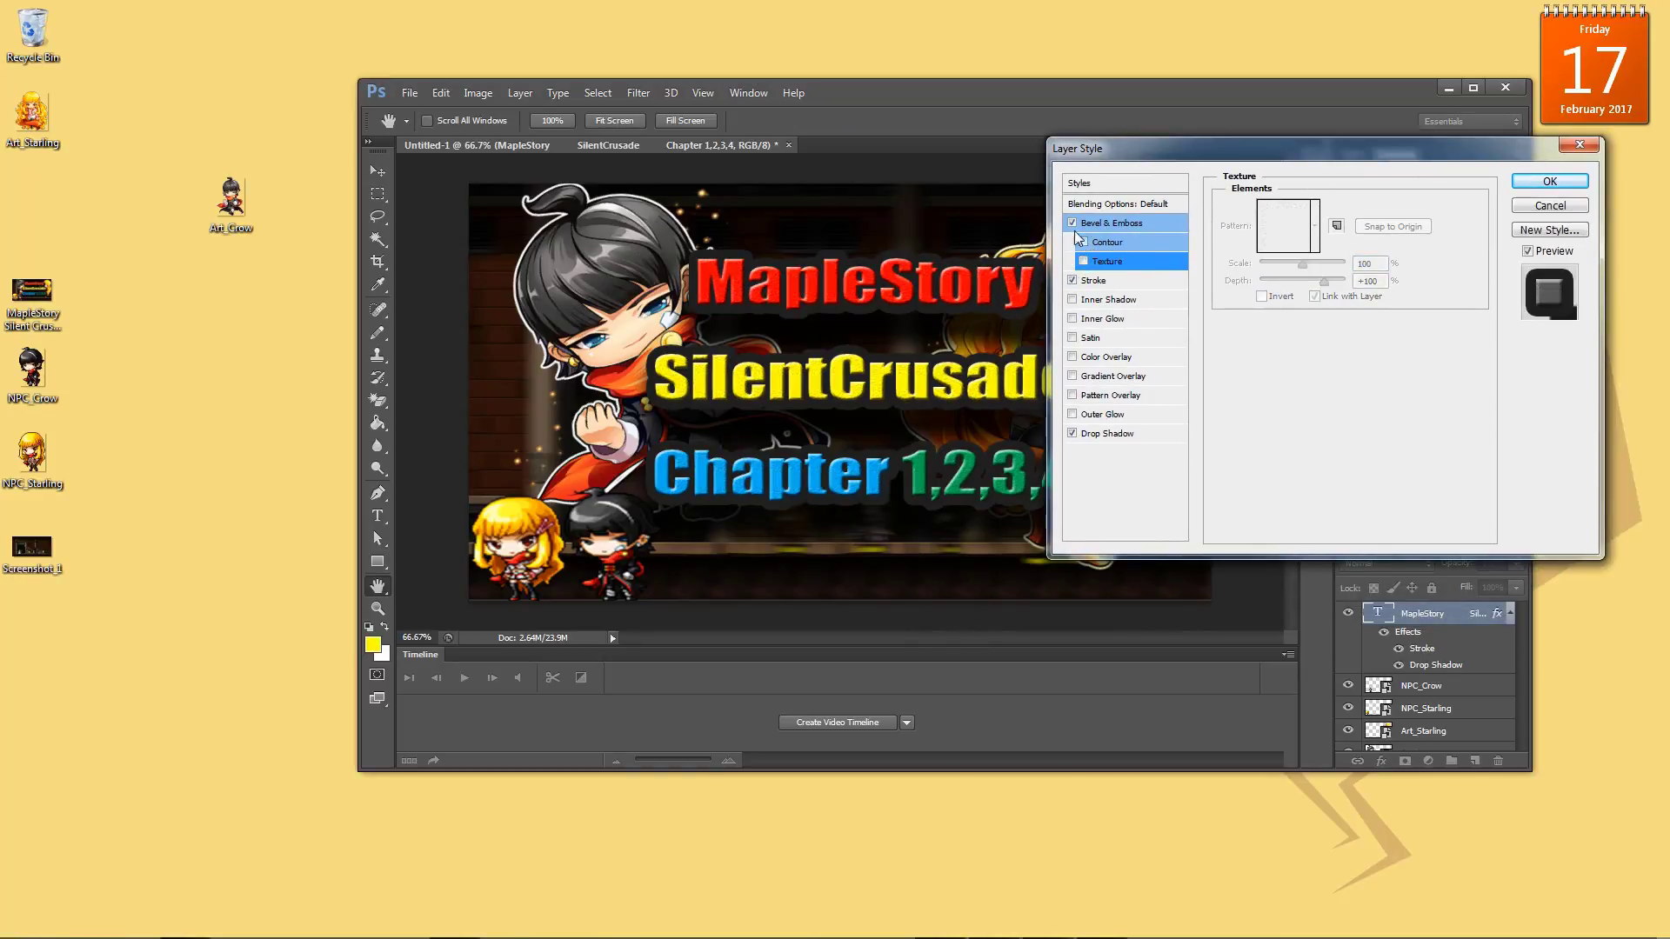
click(1073, 224)
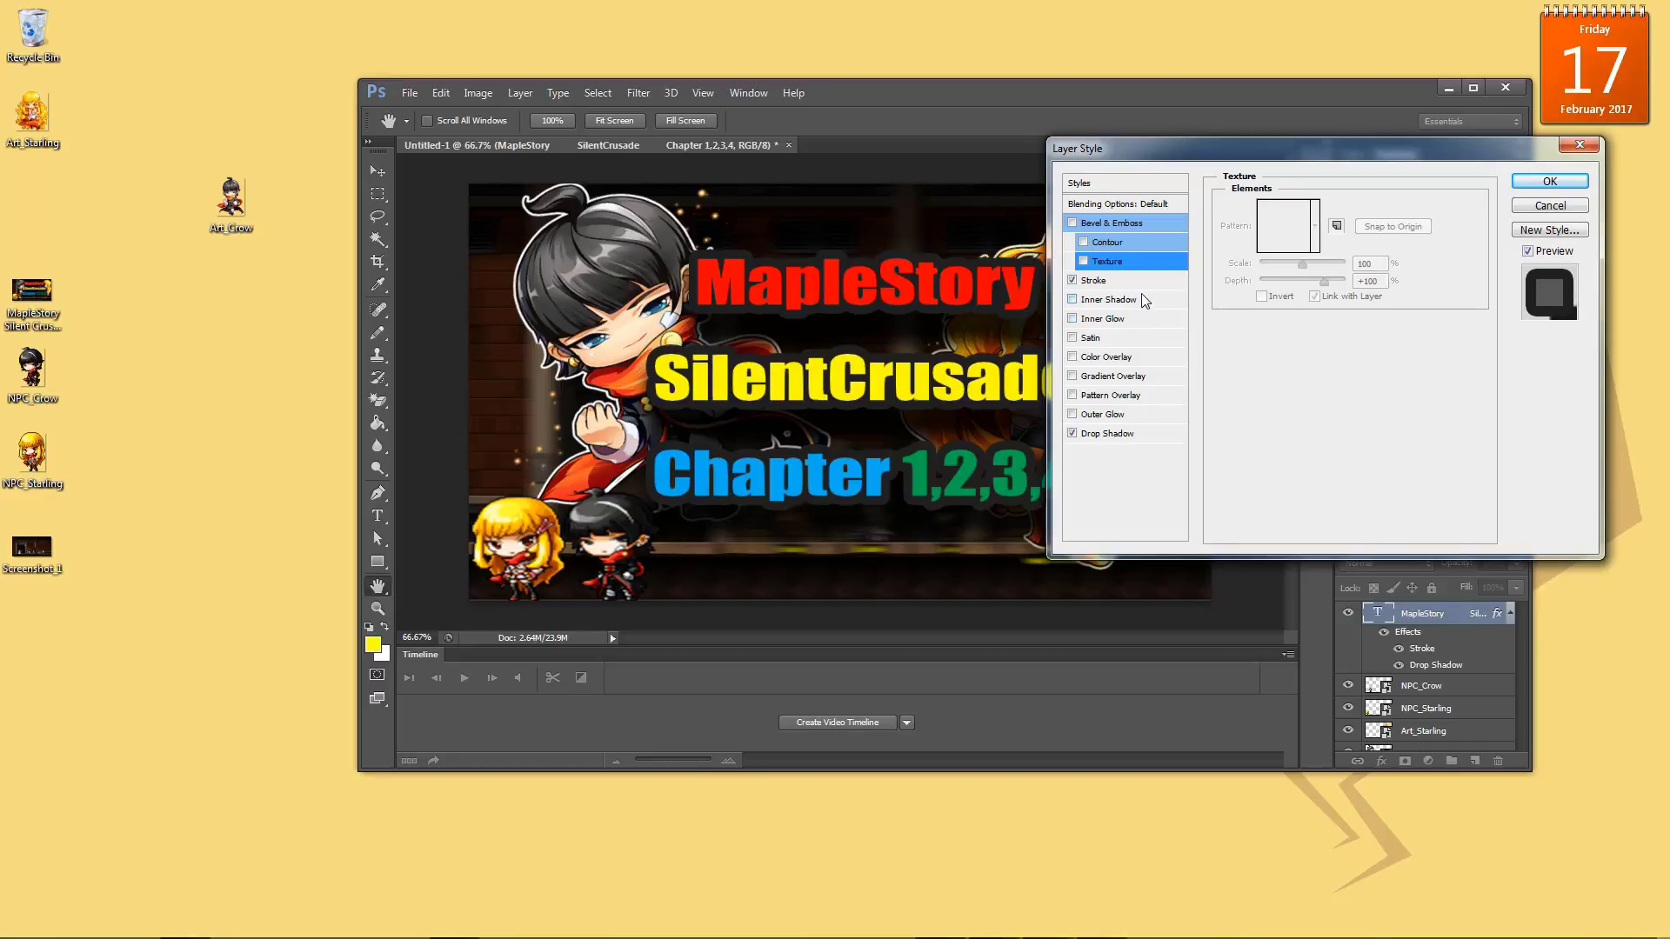
- Try a red Color Overlay at reduced opacity on the title text, and switch it off again
click(1128, 359)
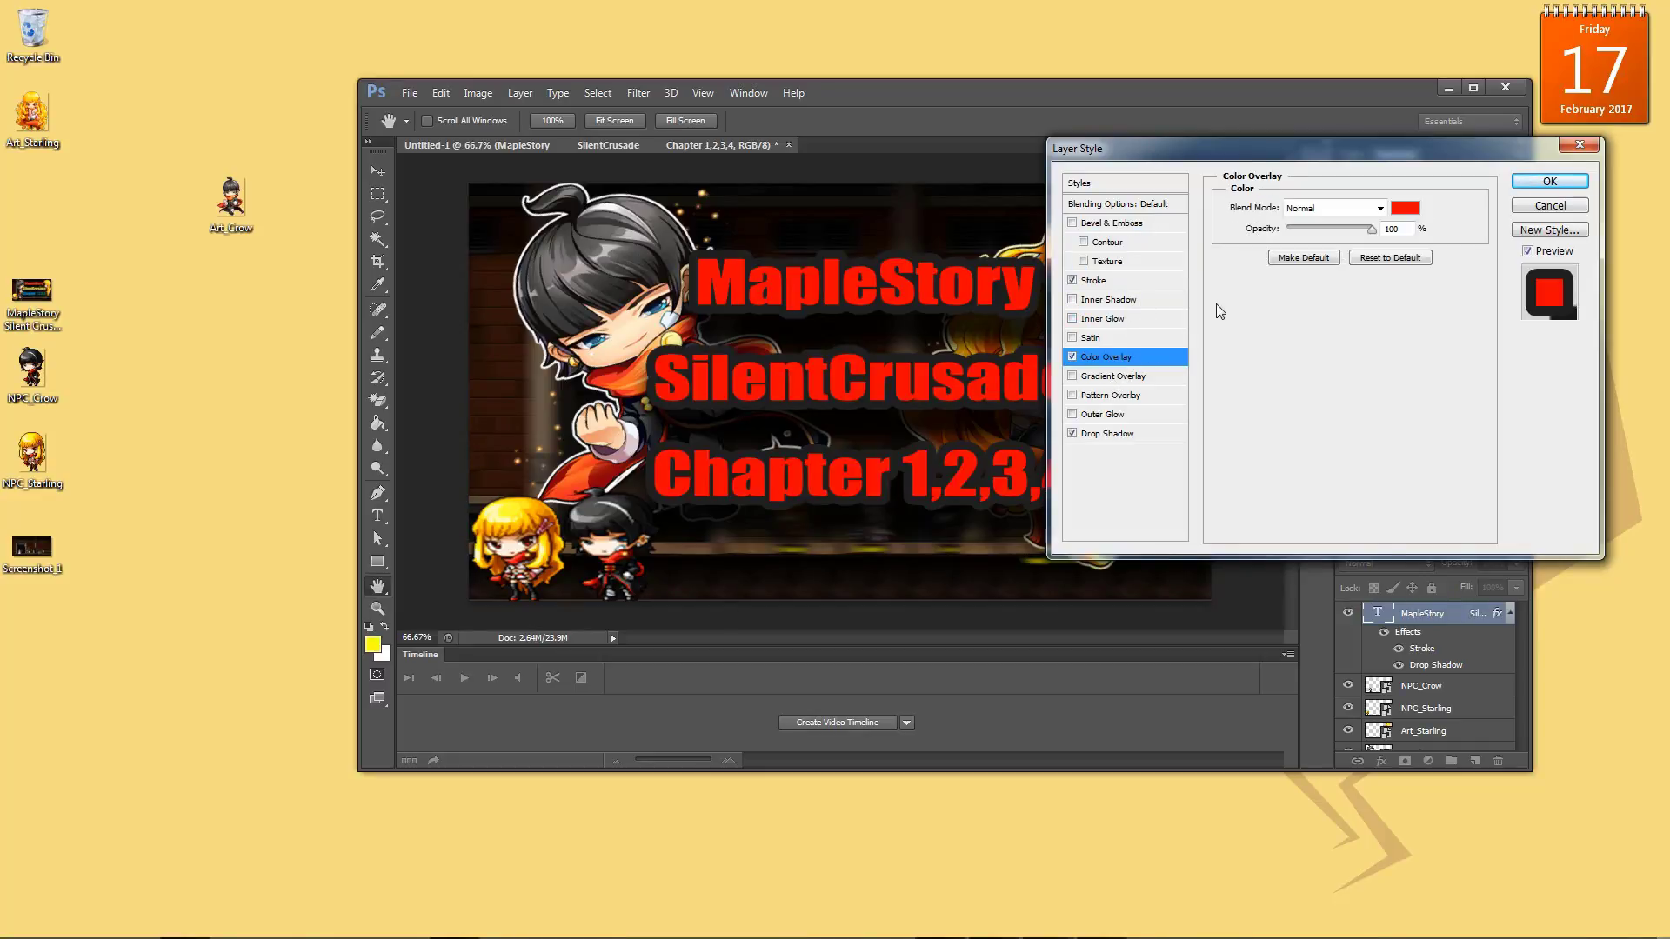
drag(1371, 228, 1300, 228)
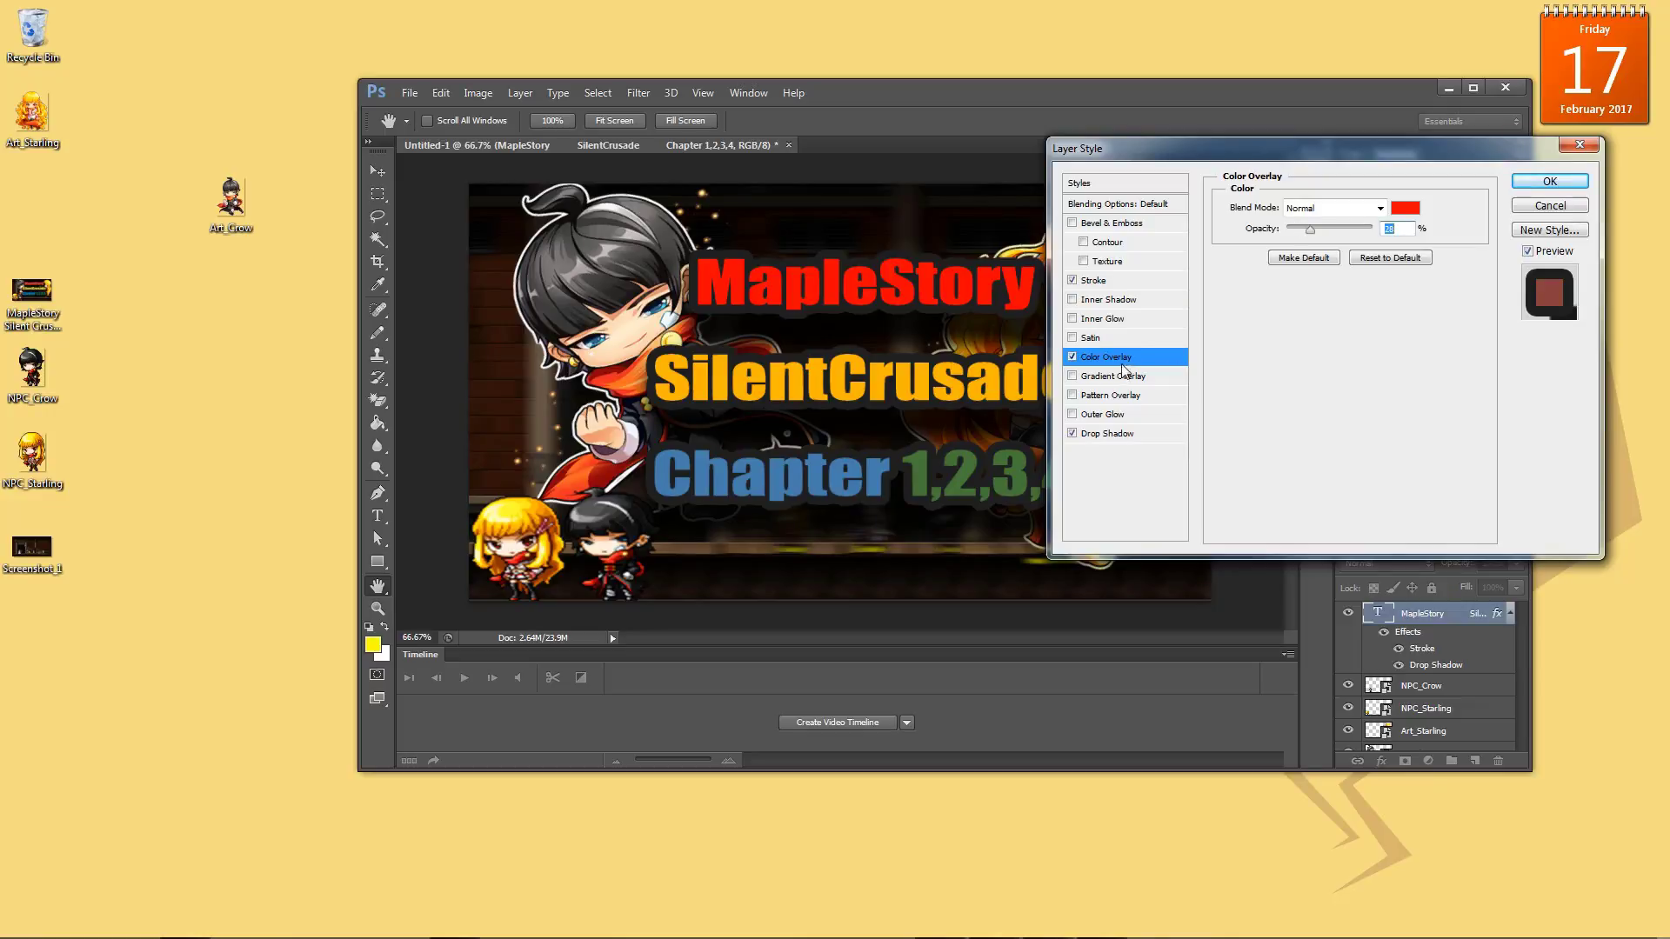
click(1073, 357)
- Try the Satin effect on the title text, switch it off again and uncover the title in the canvas
click(1089, 339)
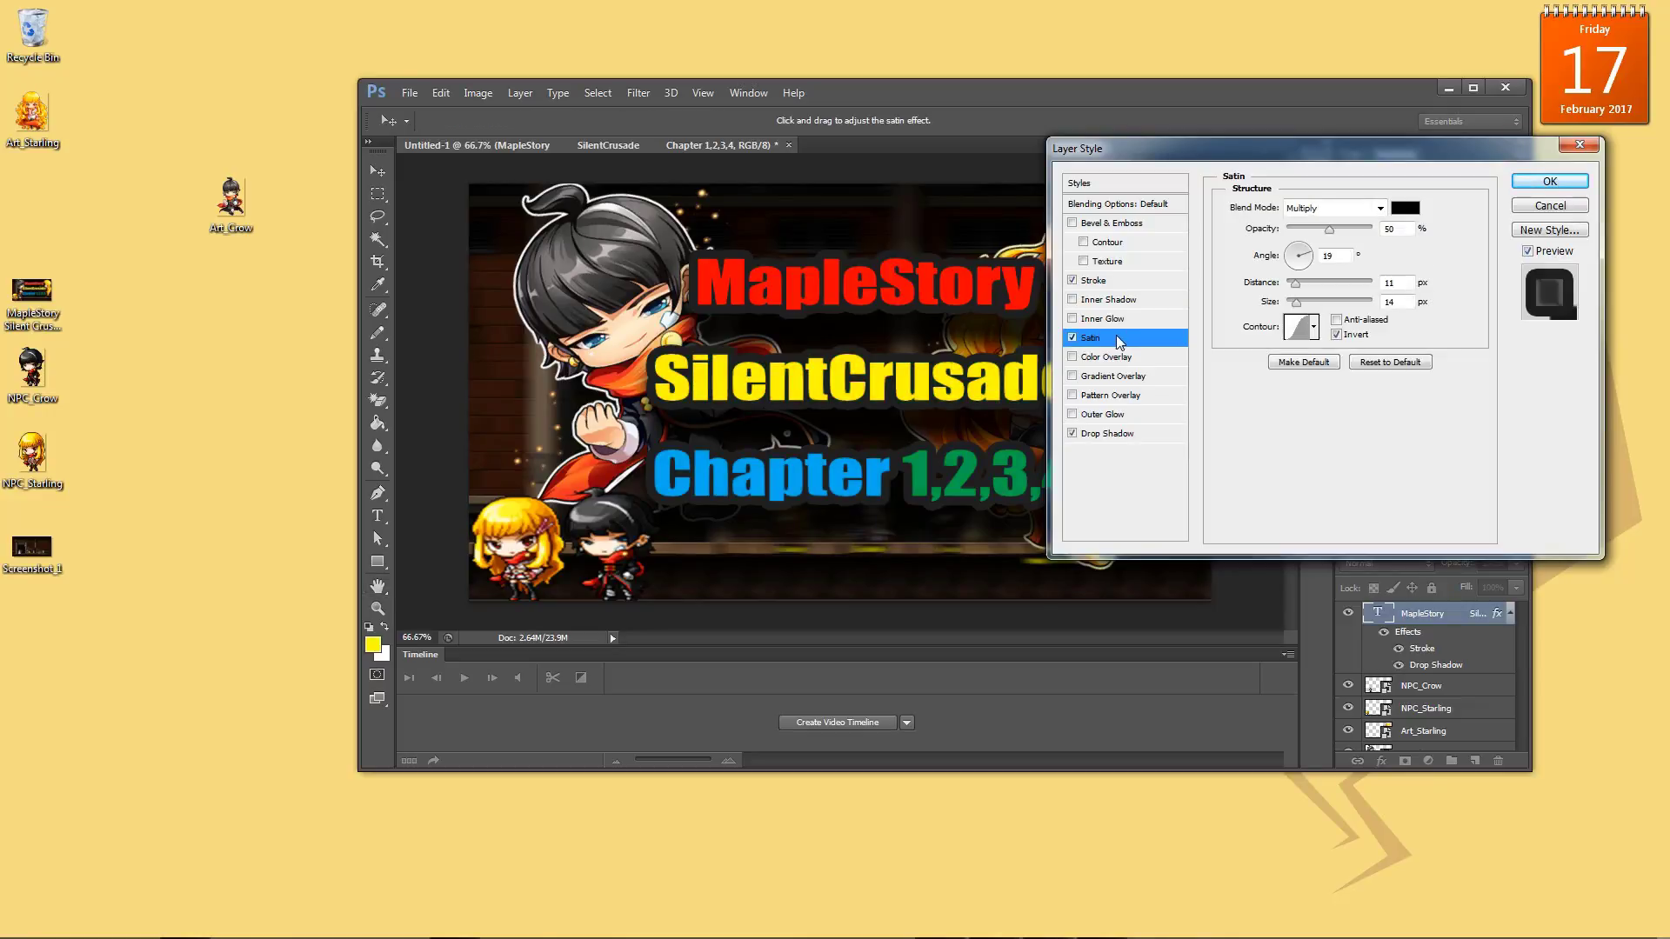
click(1073, 339)
drag(1262, 154, 1363, 185)
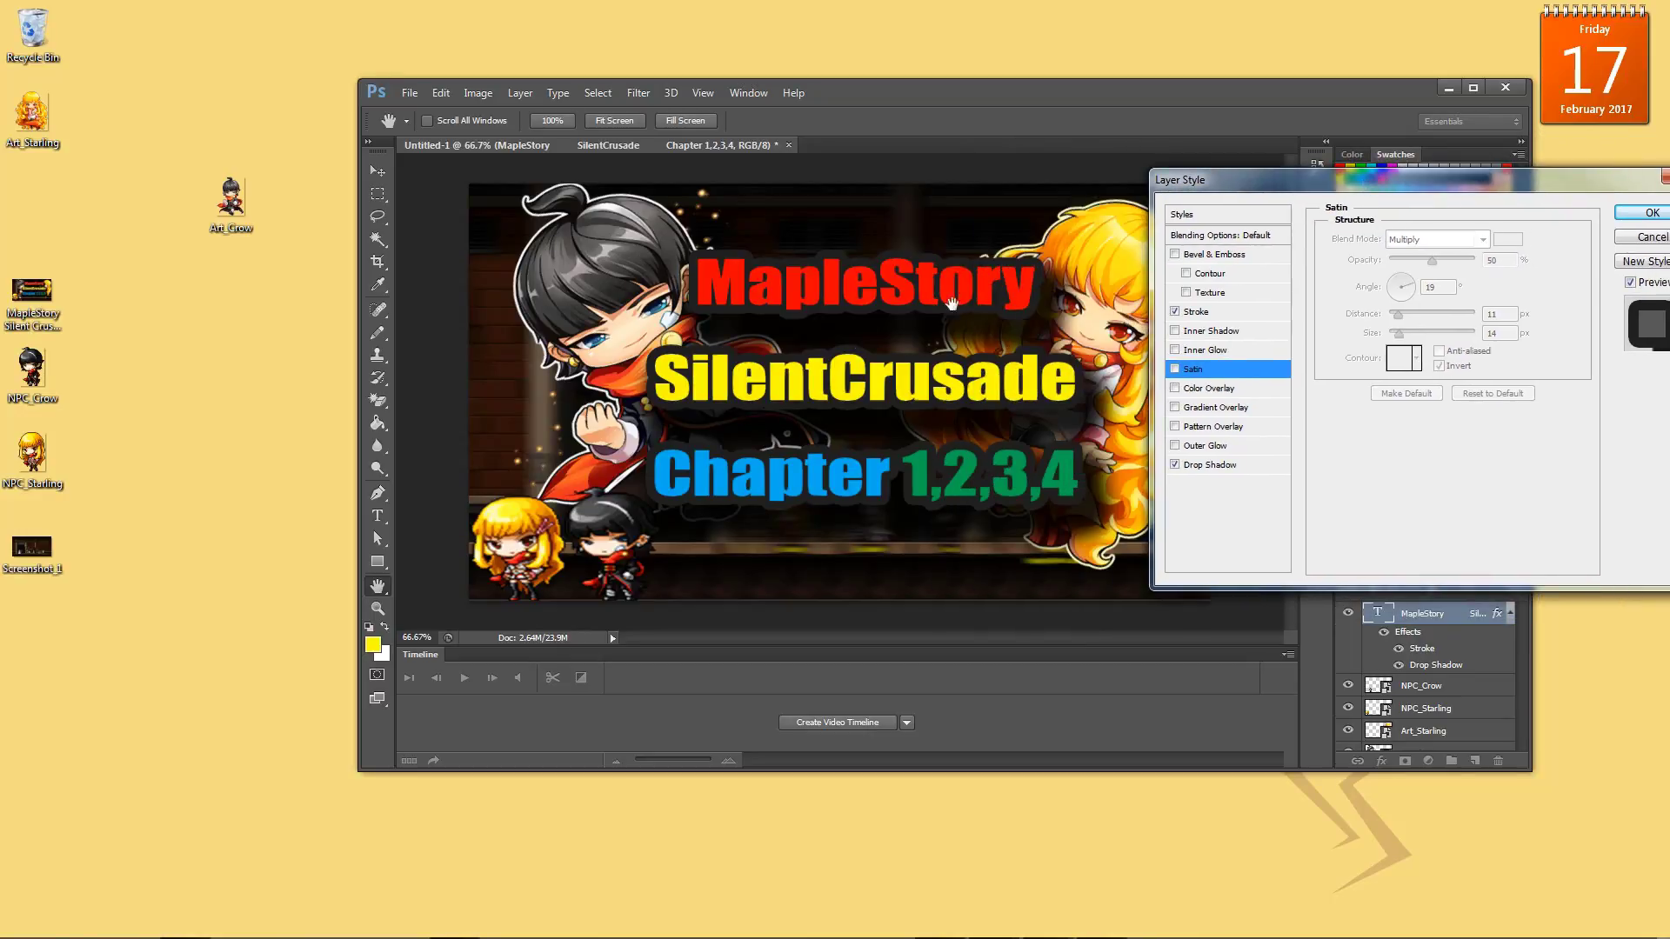